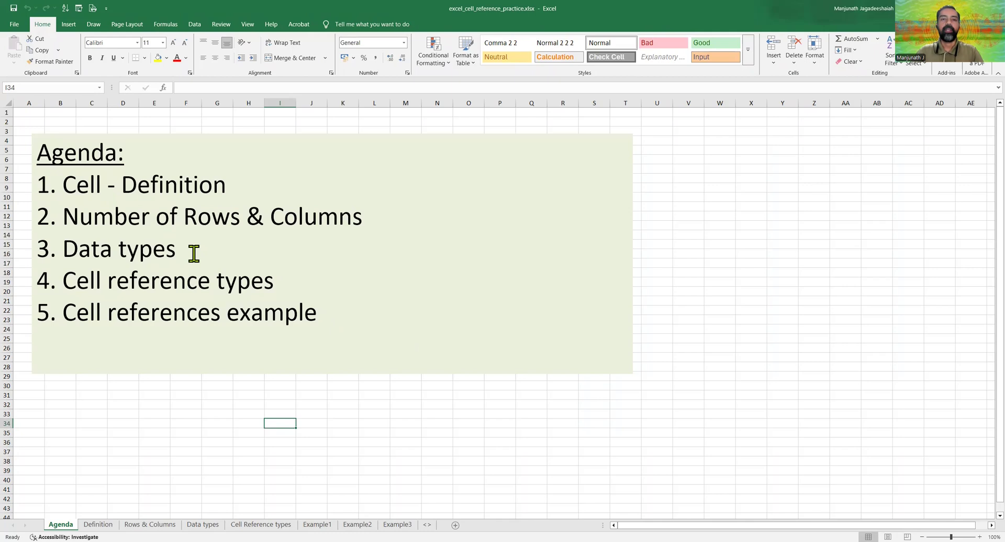
- Open the Definition sheet and highlight row 13 together with column K to show cell K13 as their intersection
click(319, 315)
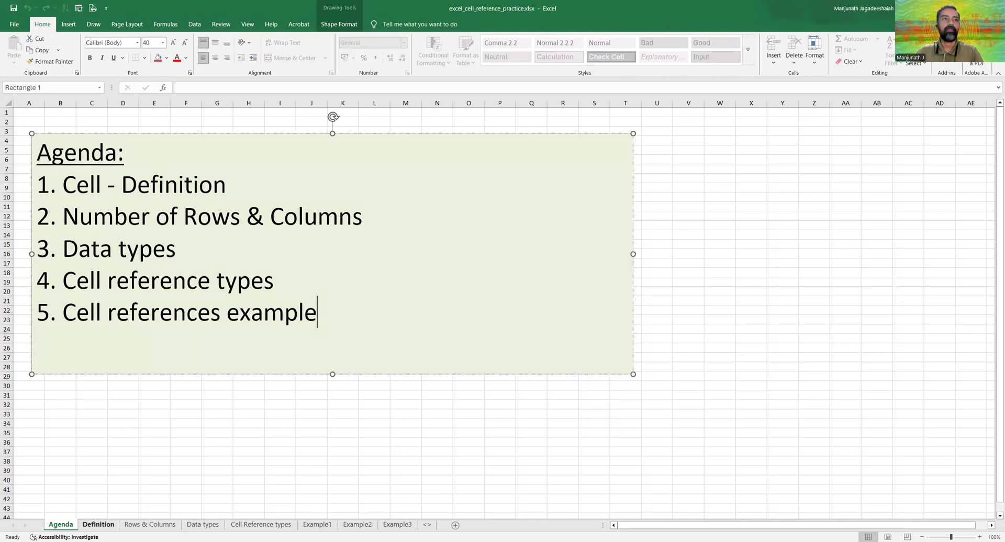
click(98, 525)
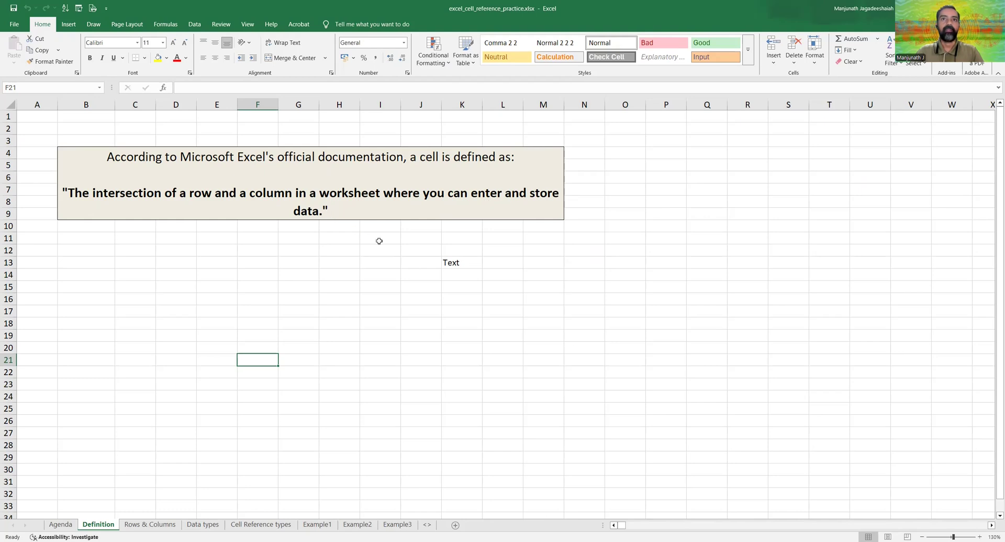
click(463, 262)
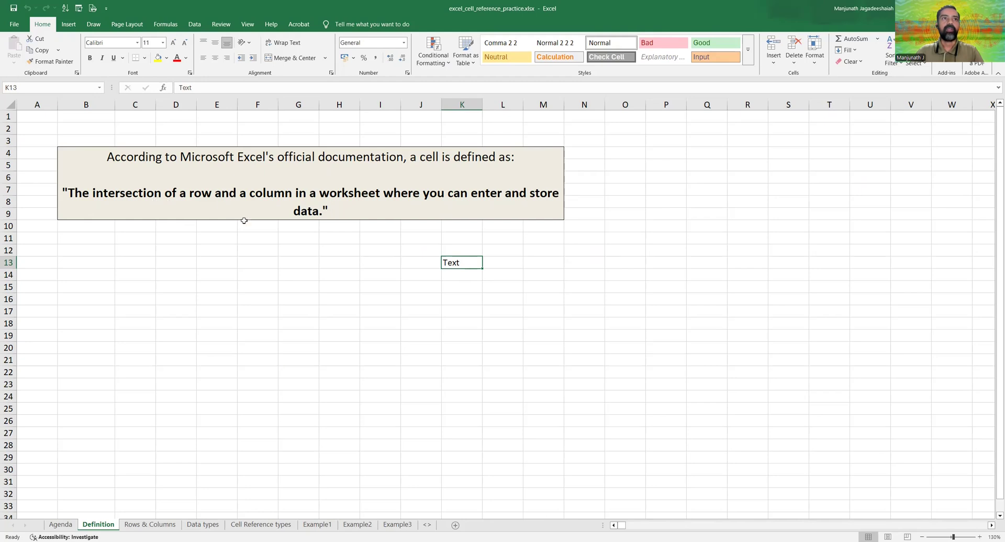
click(8, 262)
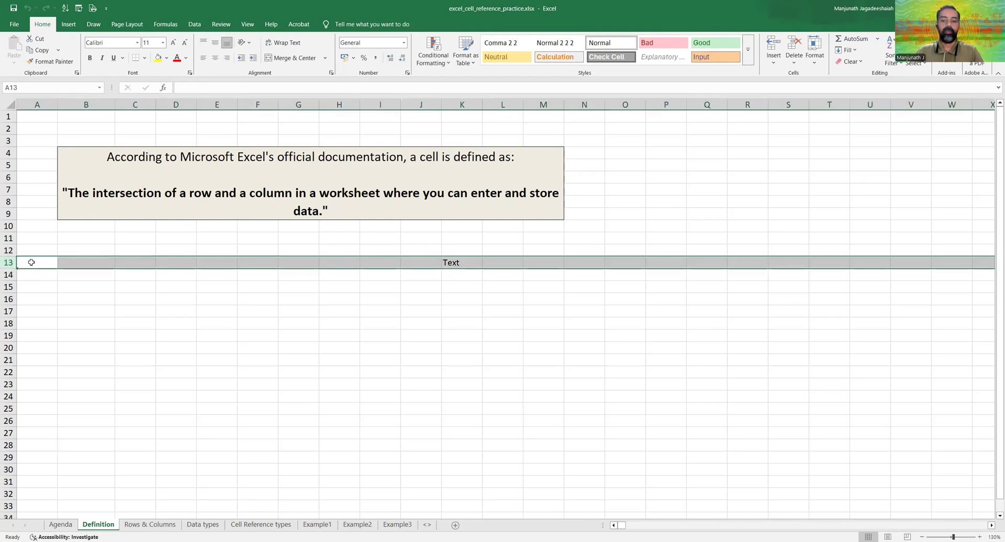
ctrl+click(458, 104)
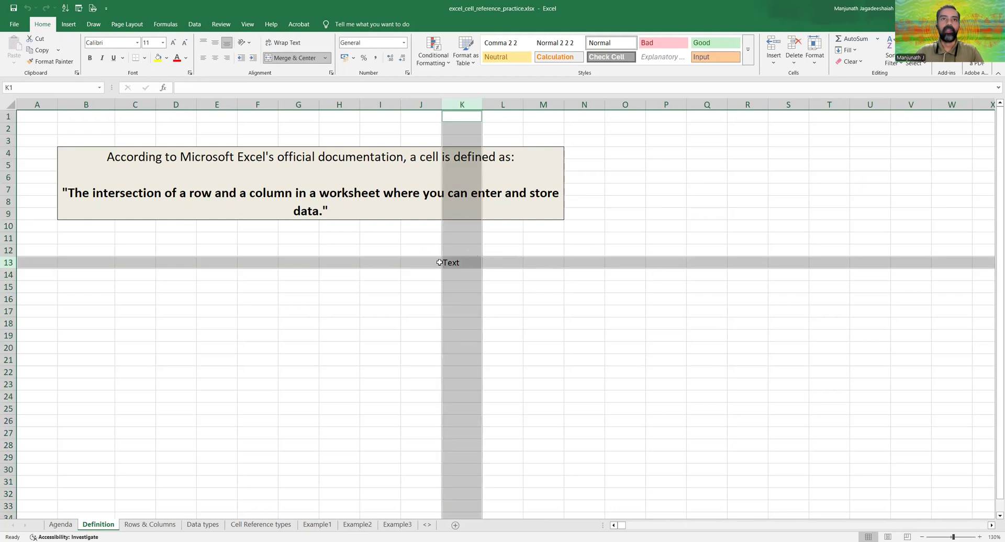
click(467, 263)
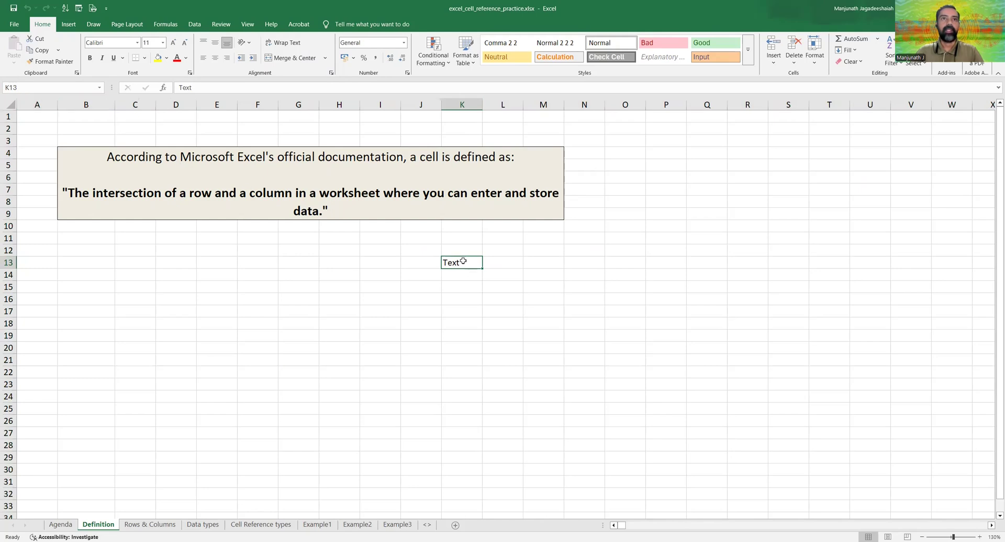
- Examine the address of cell K13 and match its parts by selecting column K and row 13 in turn
click(33, 88)
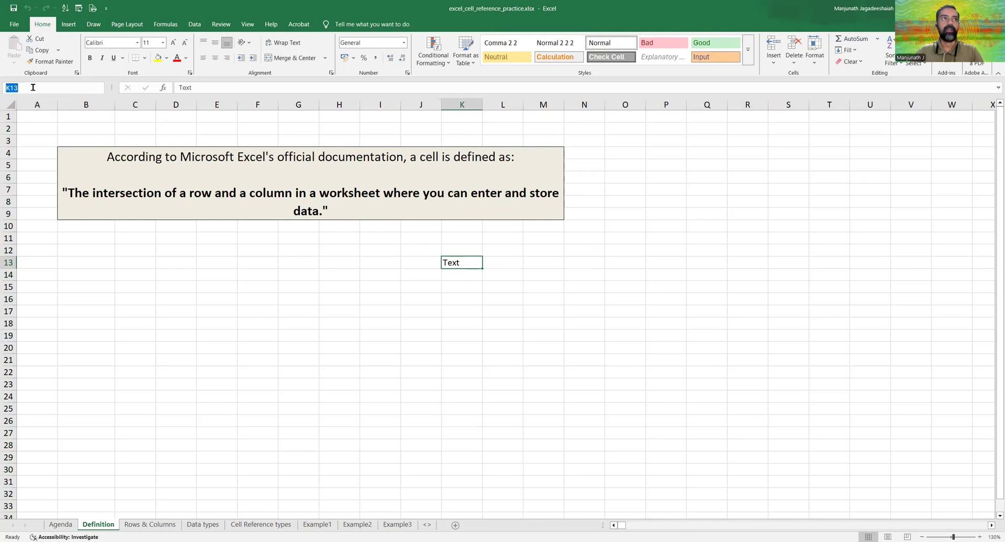
click(31, 87)
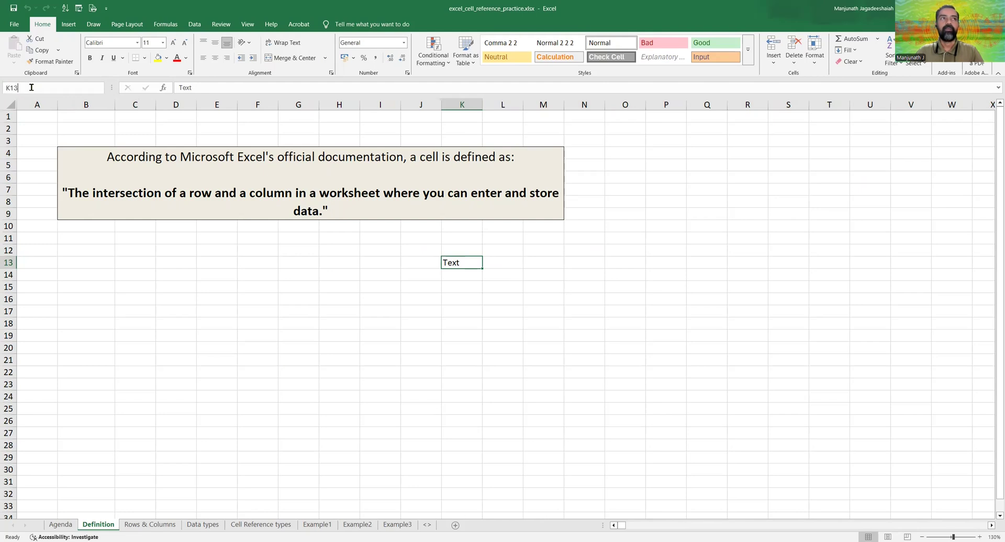
drag(11, 87, 5, 89)
click(461, 104)
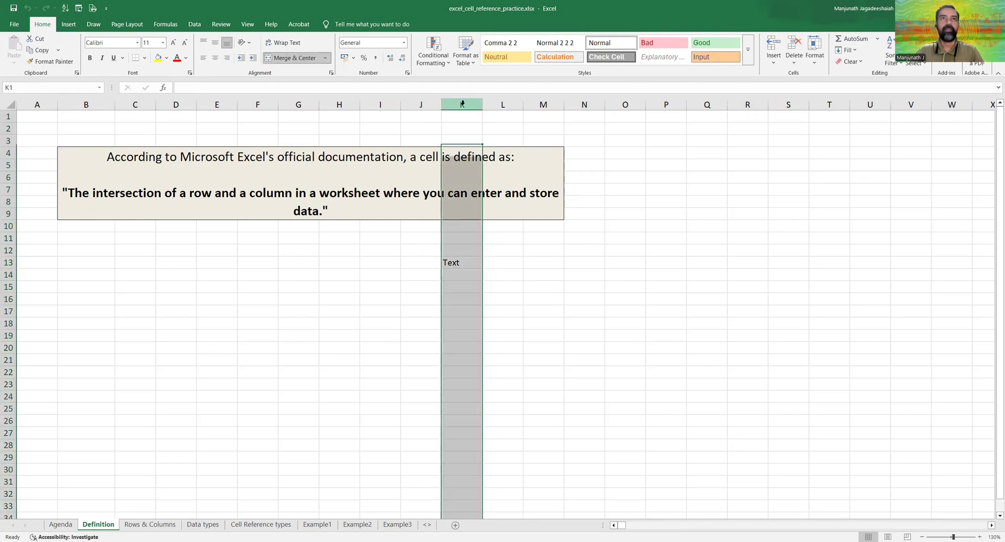
click(8, 262)
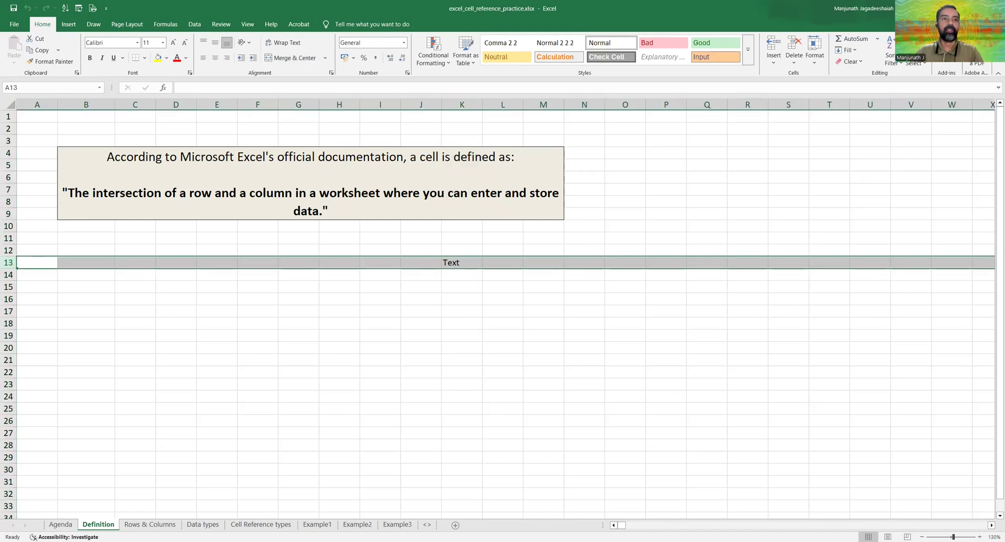
- Open the Rows & Columns sheet and look at the total row and column counts in B3 and B4
click(150, 524)
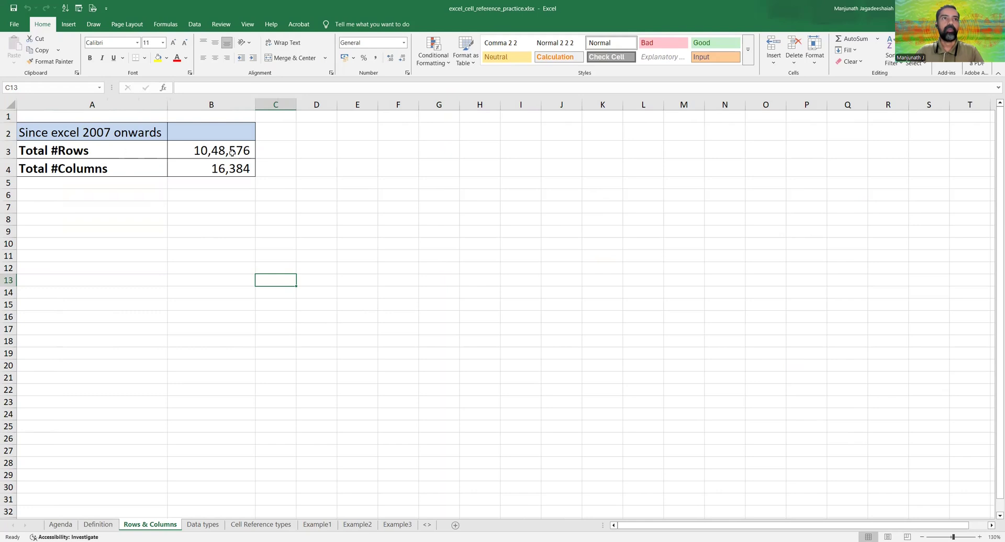
click(179, 150)
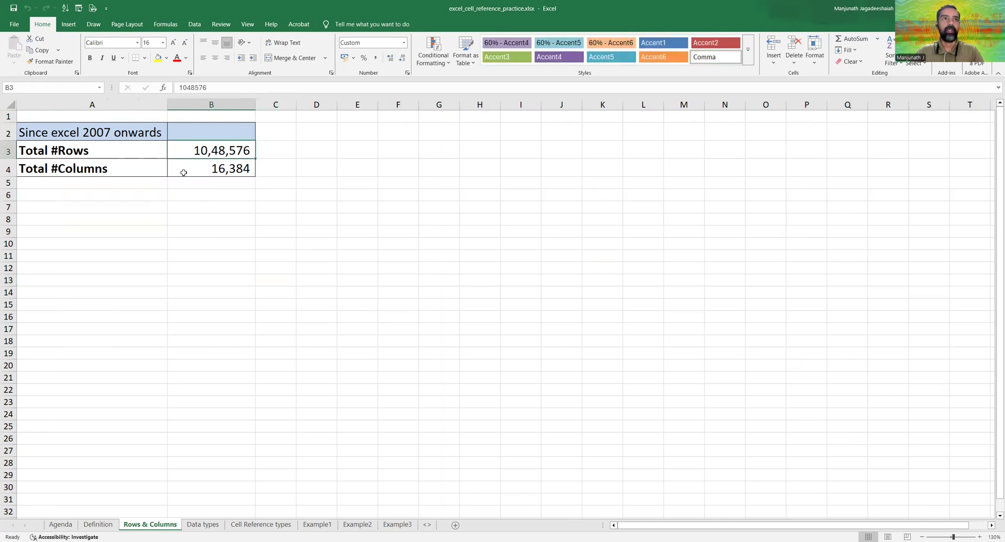
click(184, 170)
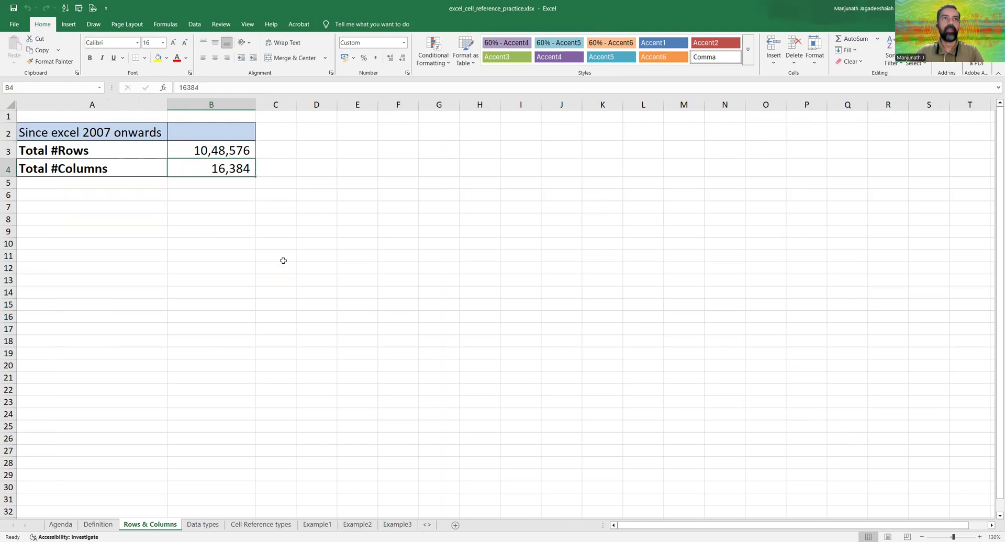
- Jump from D4 to the last column of row 4 and enter =COLUMN(XFD3) in XFD4
click(324, 167)
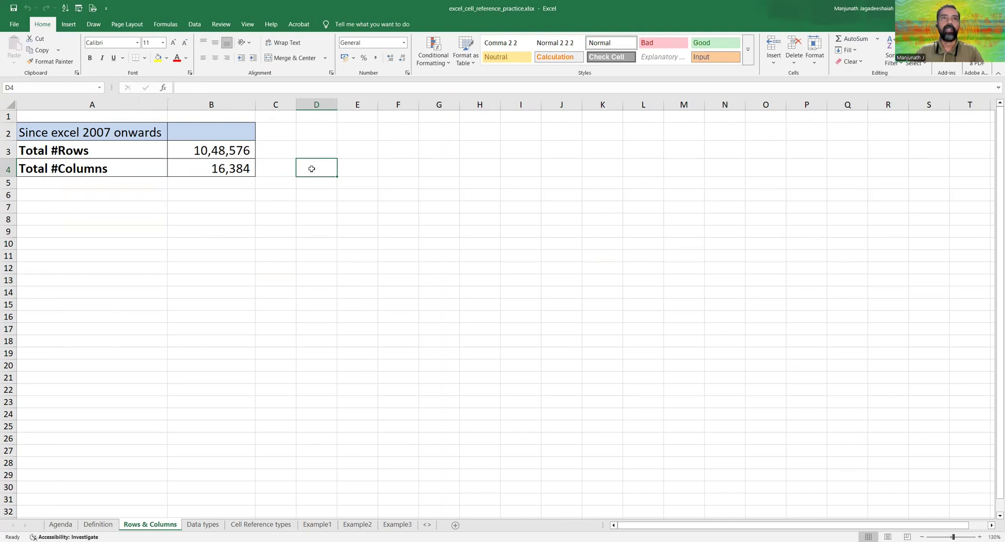
key(ctrl+Right)
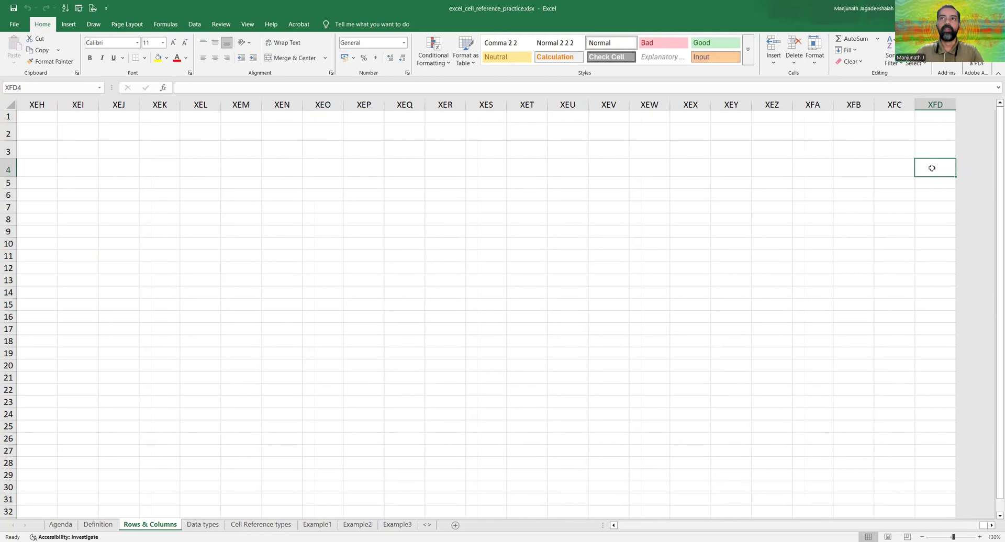
text(=)
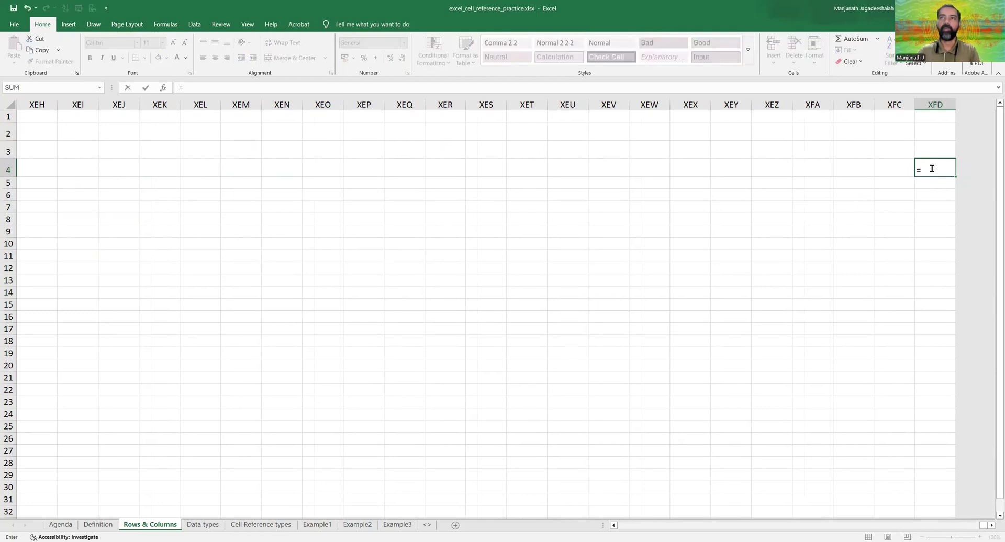
text(cOLUMN()
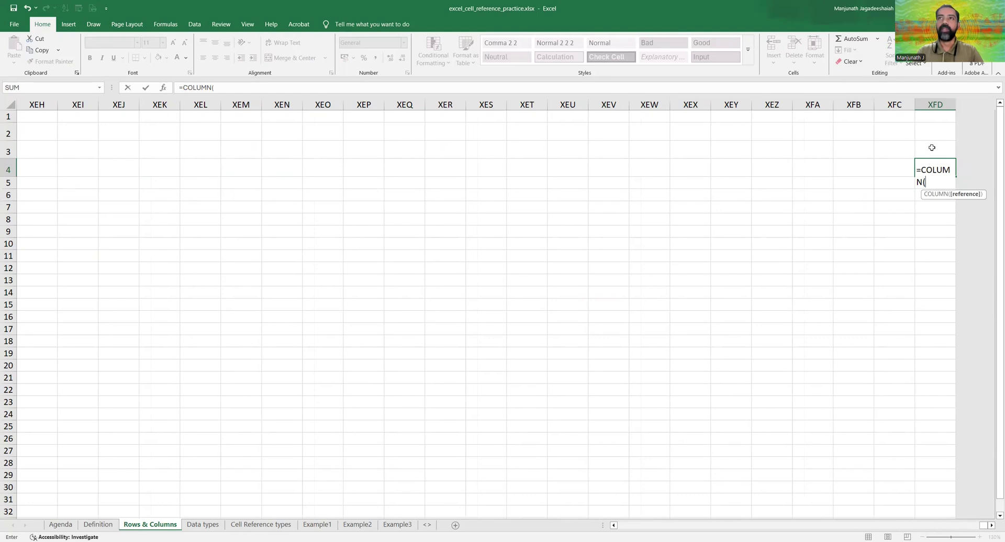
click(932, 148)
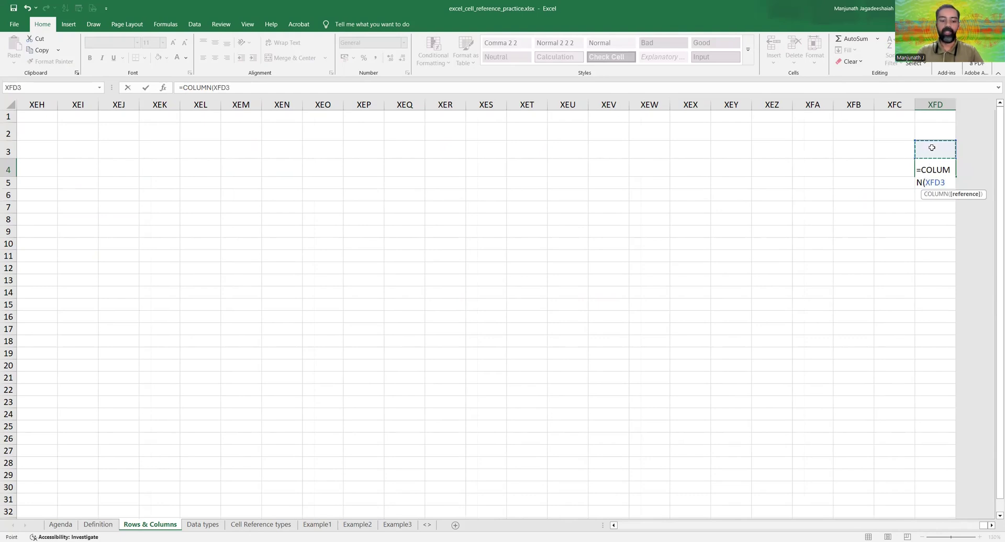
text())
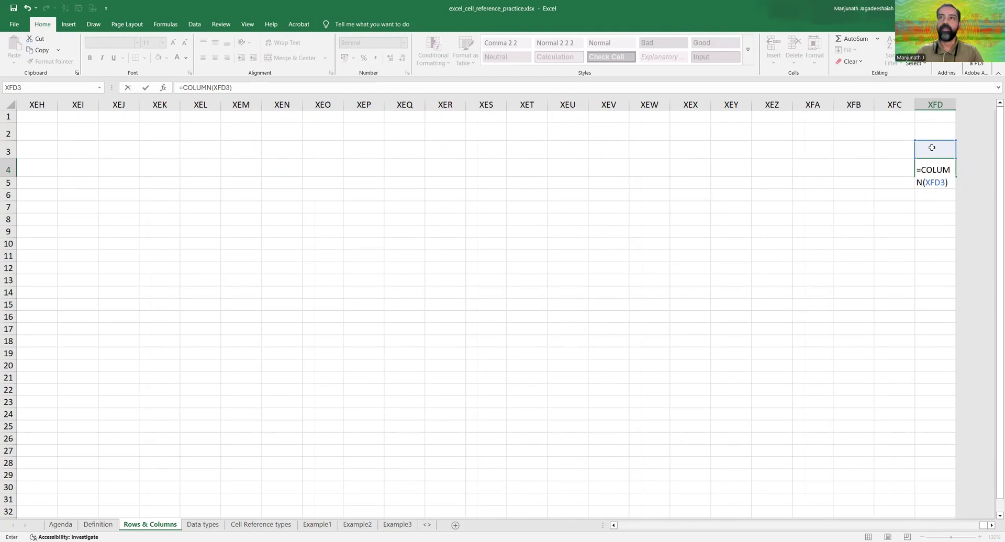
key(Return)
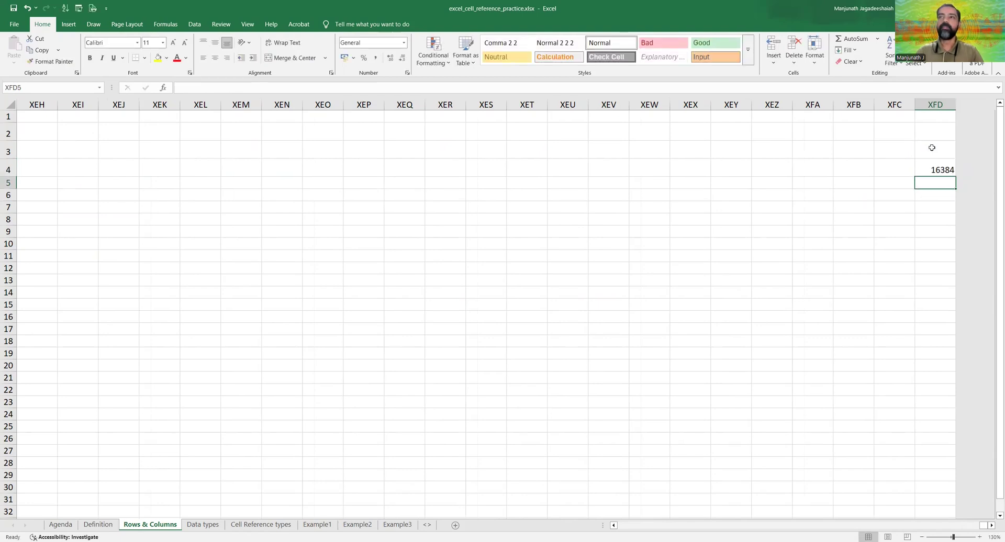
- Delete the COLUMN formula from XFD4 and return to the first column of row 4
key(Up)
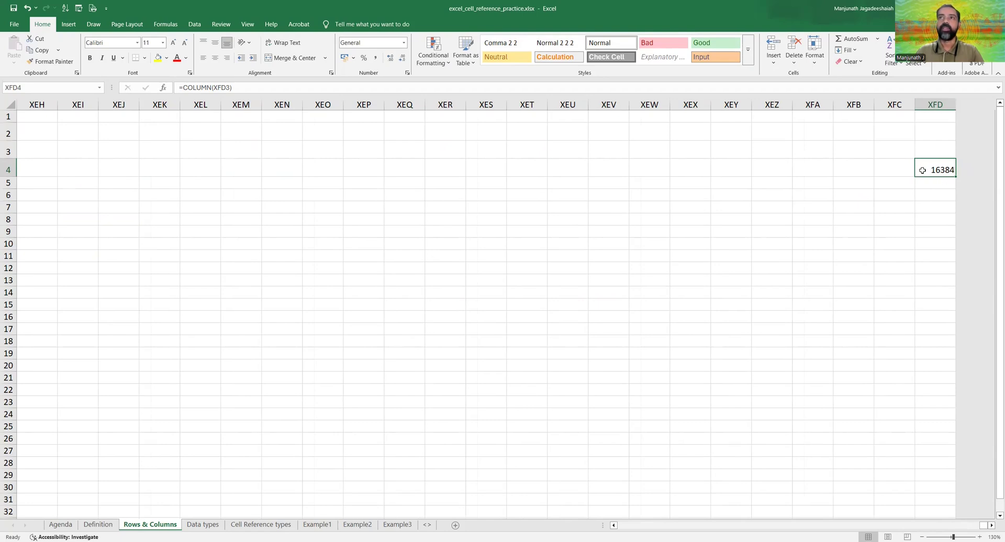
key(Delete)
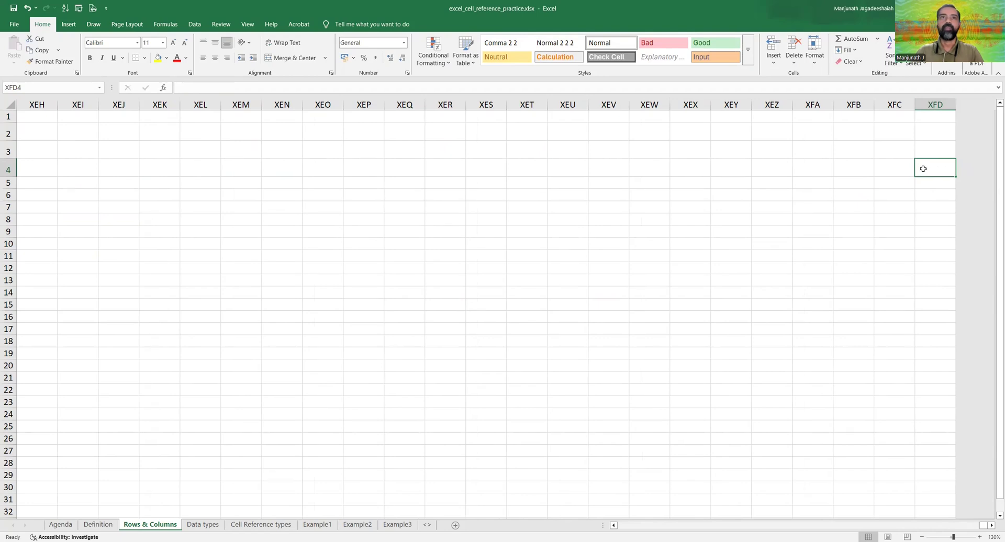
key(Home)
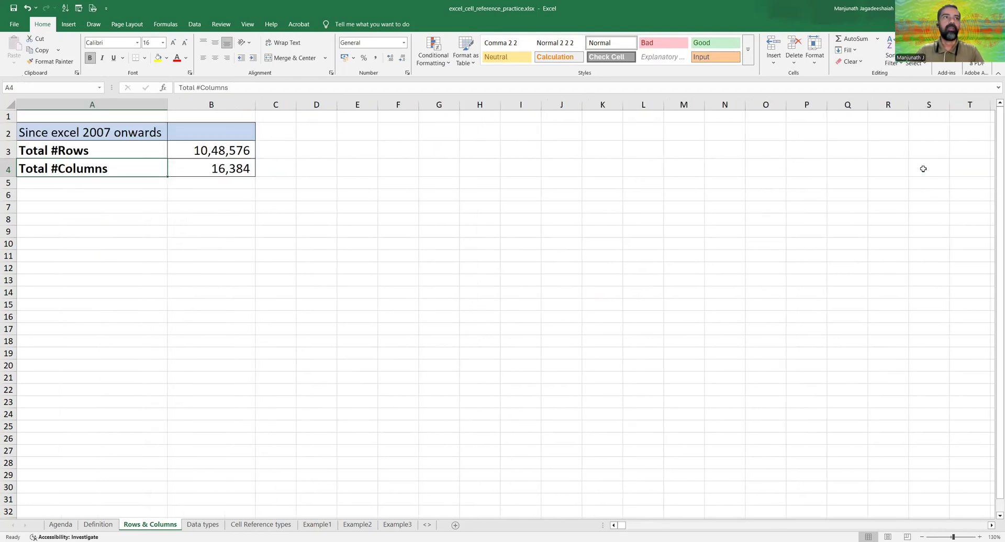
- Jump from D4 to the worksheet's last row and back to the first row, and review the totals in B3:B4
click(313, 168)
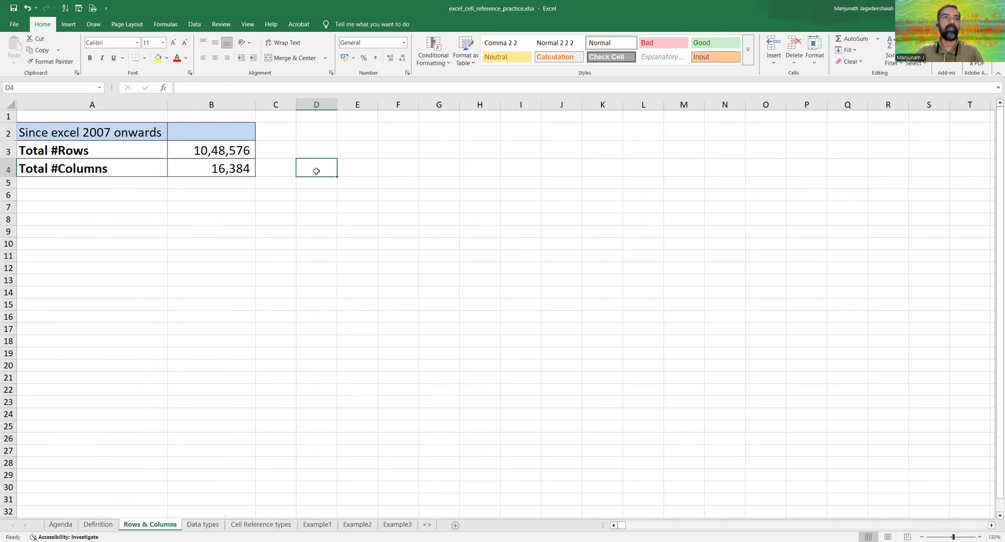
key(ctrl+Down)
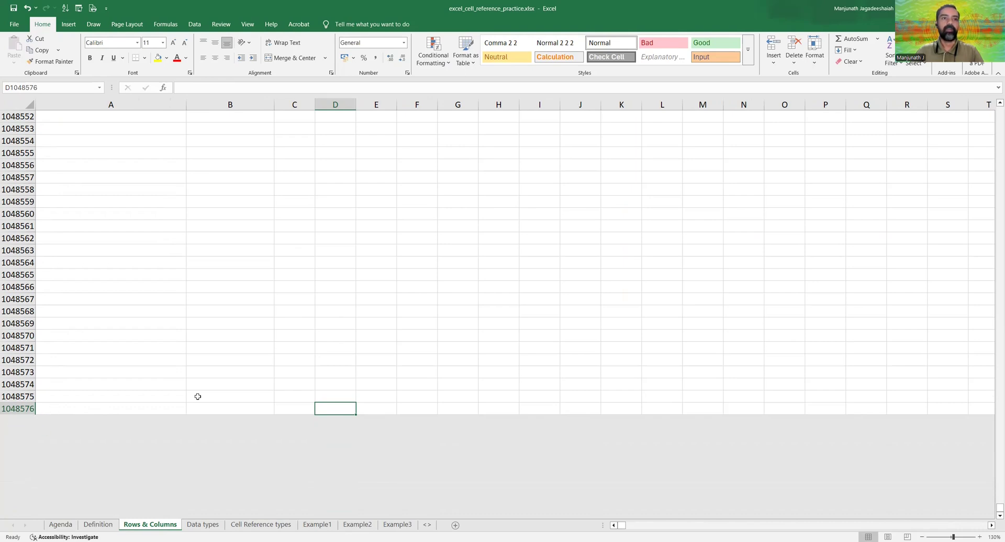
key(ctrl+Up)
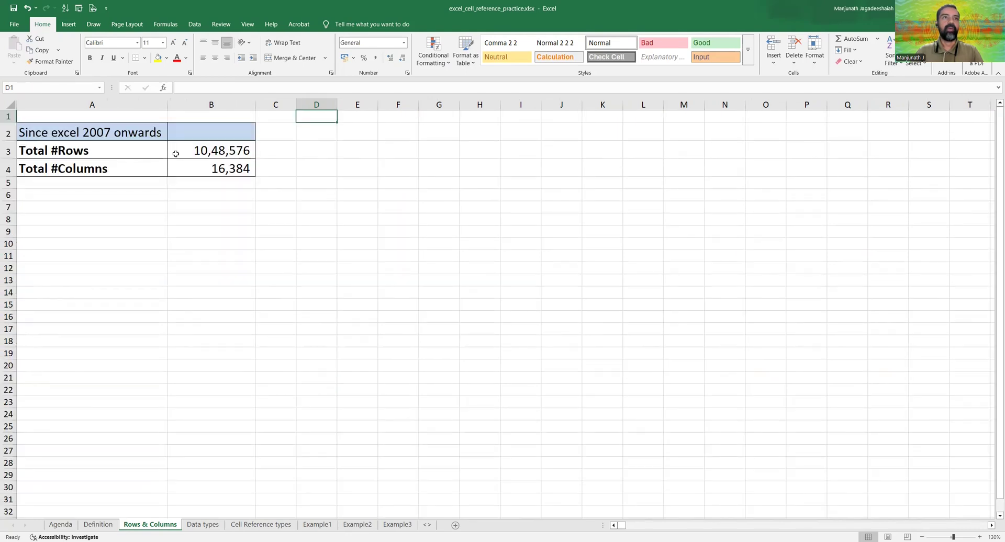
drag(177, 148, 179, 164)
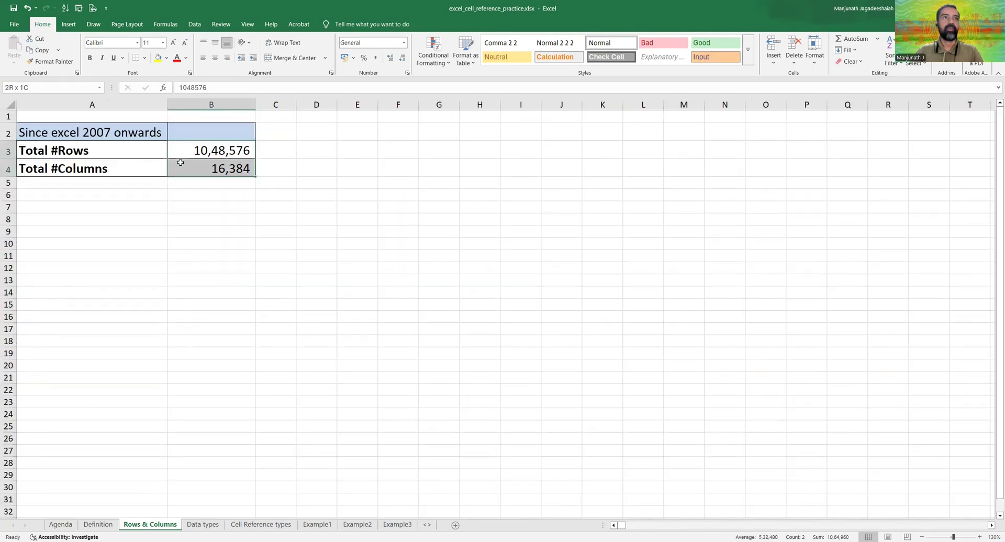
click(219, 405)
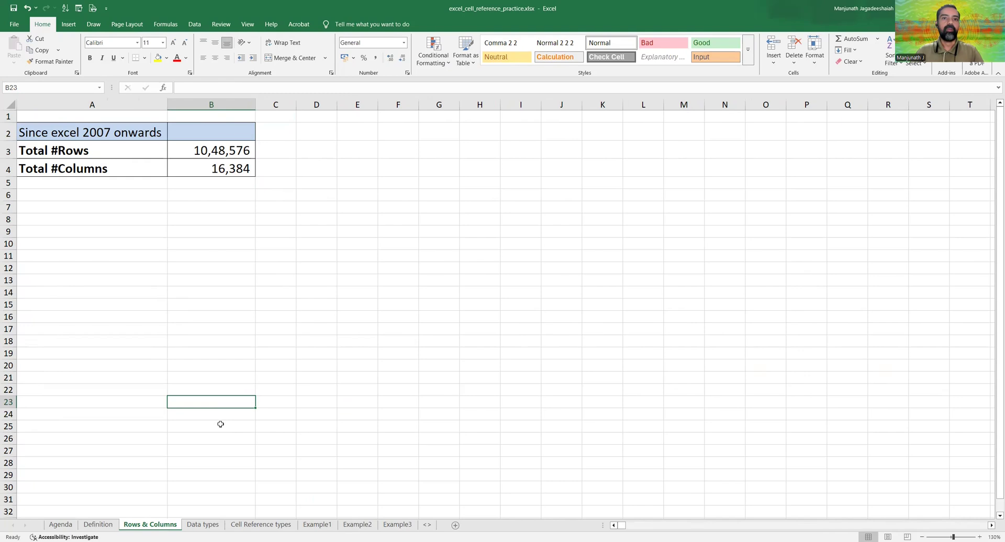
- Review the basic data types table on the Data types sheet, and open the Cell Reference types sheet
click(204, 525)
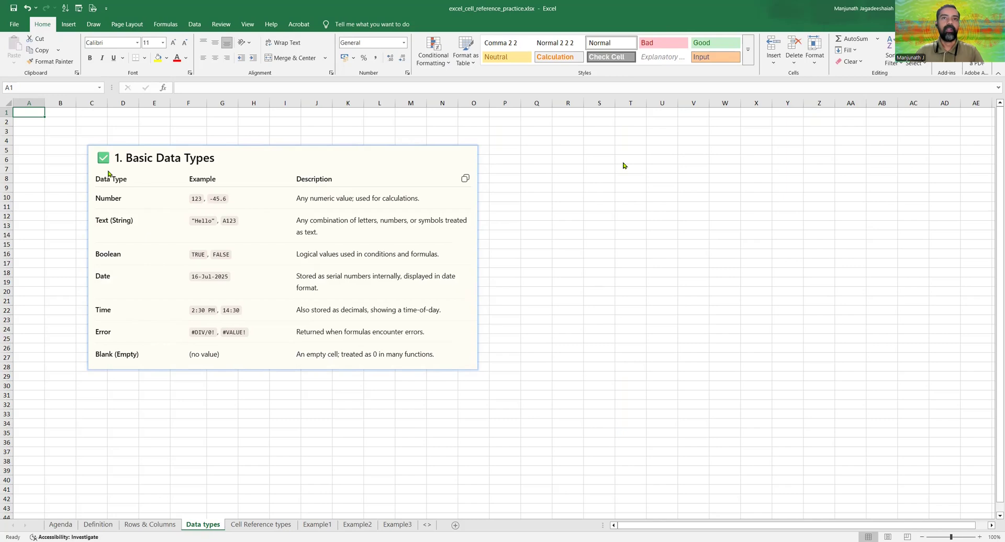
click(109, 174)
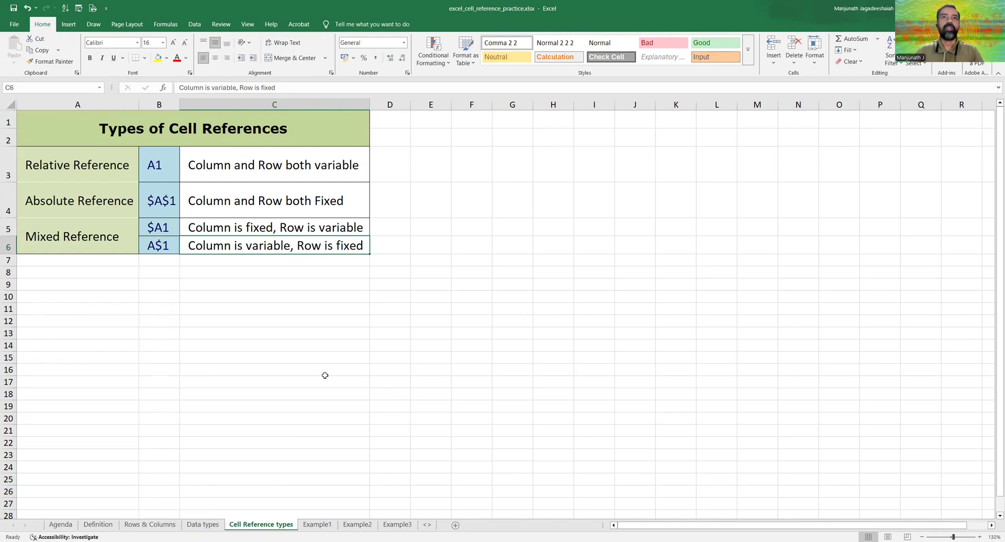
- Go through the relative, absolute and mixed reference entries in the Types of Cell References table
key(alt+Tab)
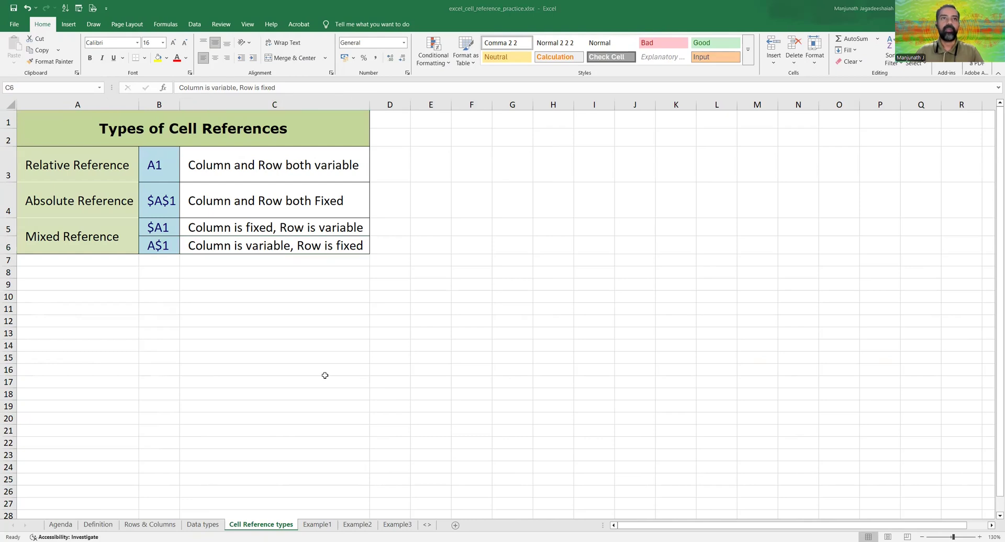
key(alt+Tab)
click(96, 166)
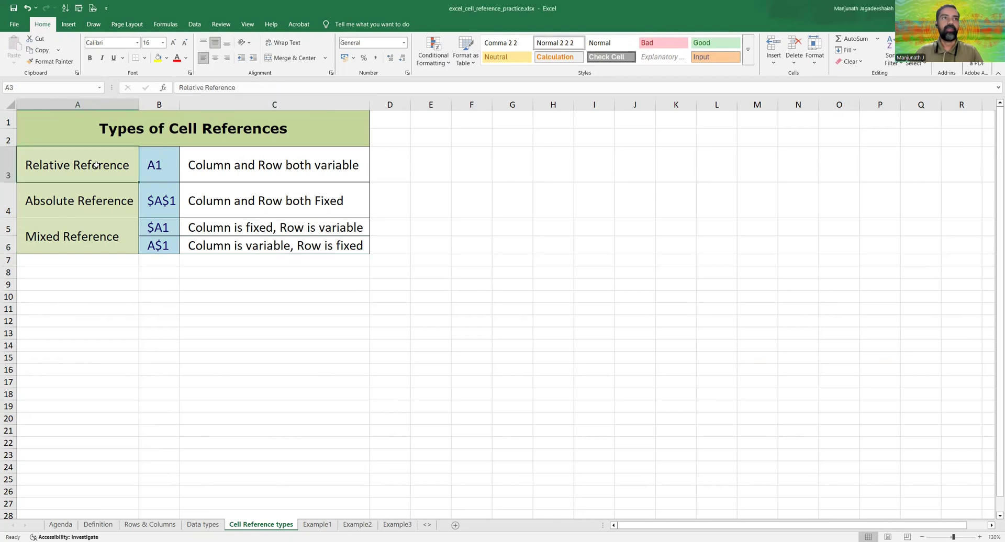
click(87, 199)
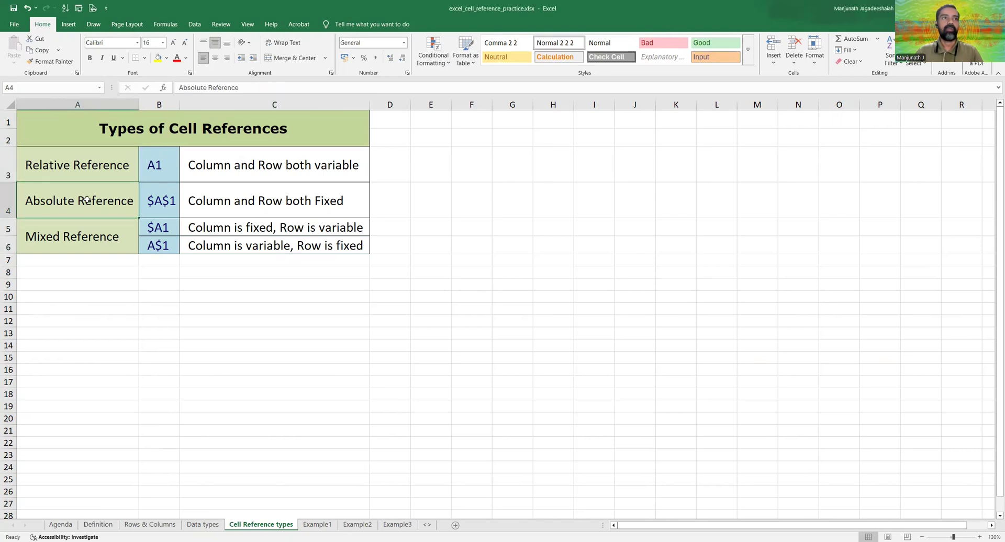
click(97, 238)
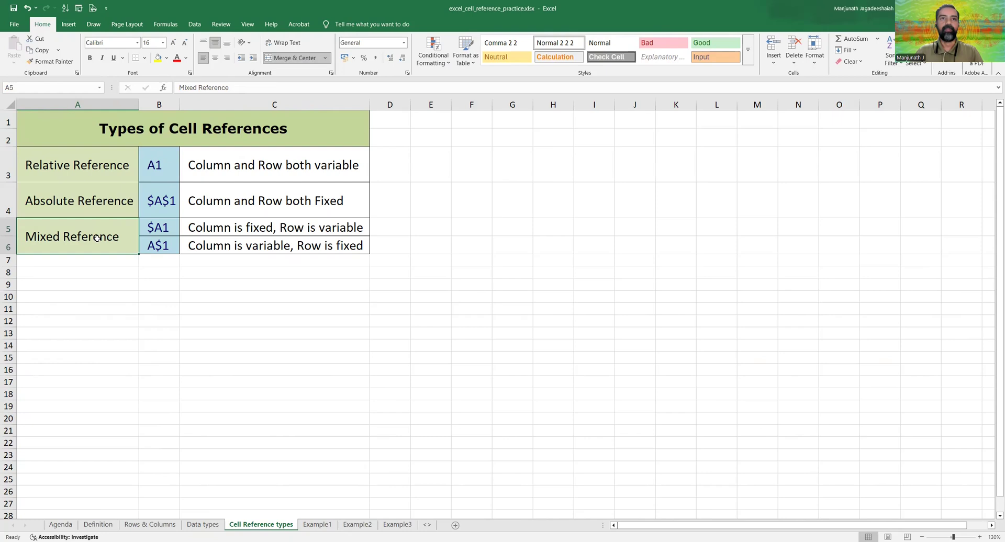
click(88, 167)
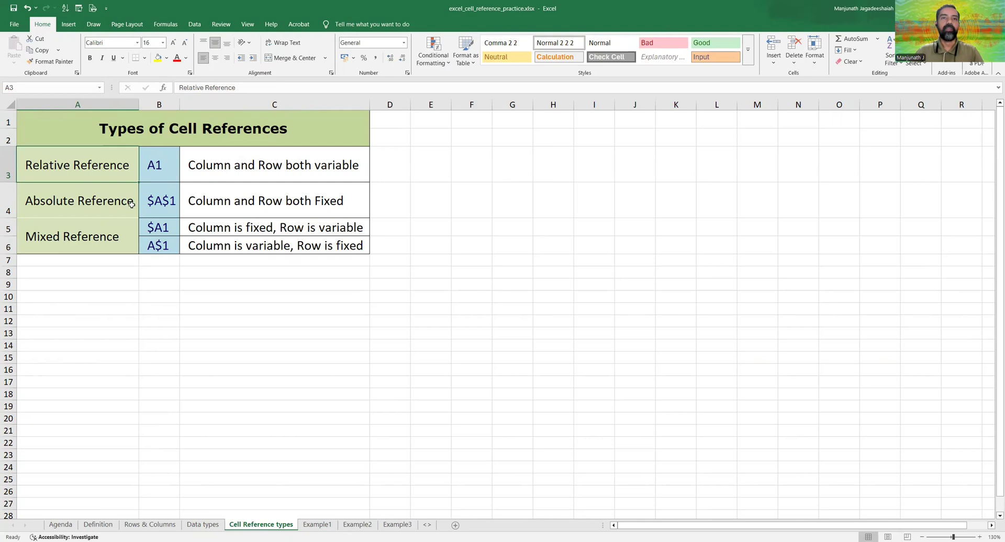
- Review the absolute reference row and the fixed-column mixed reference $A1 in the Types of Cell References table
click(98, 207)
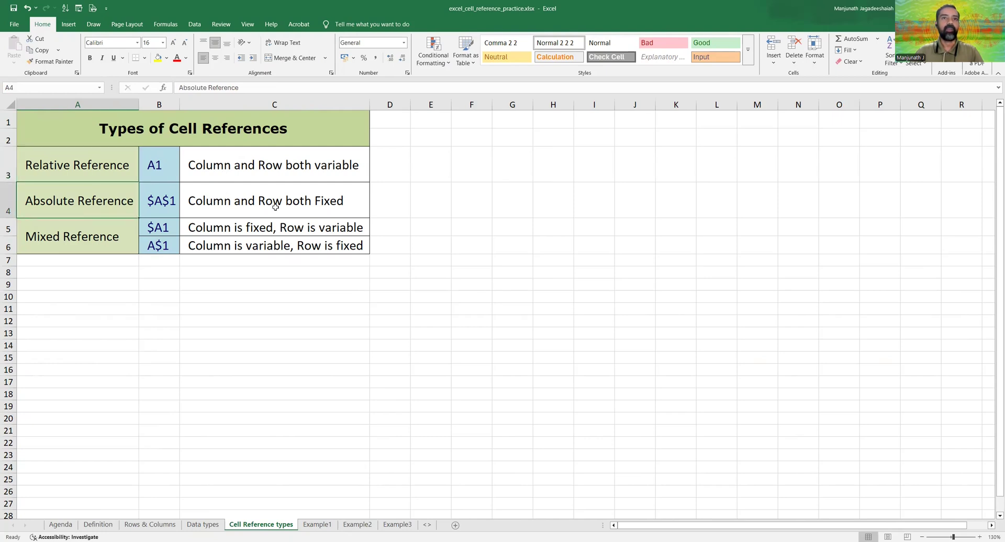
drag(94, 239, 225, 238)
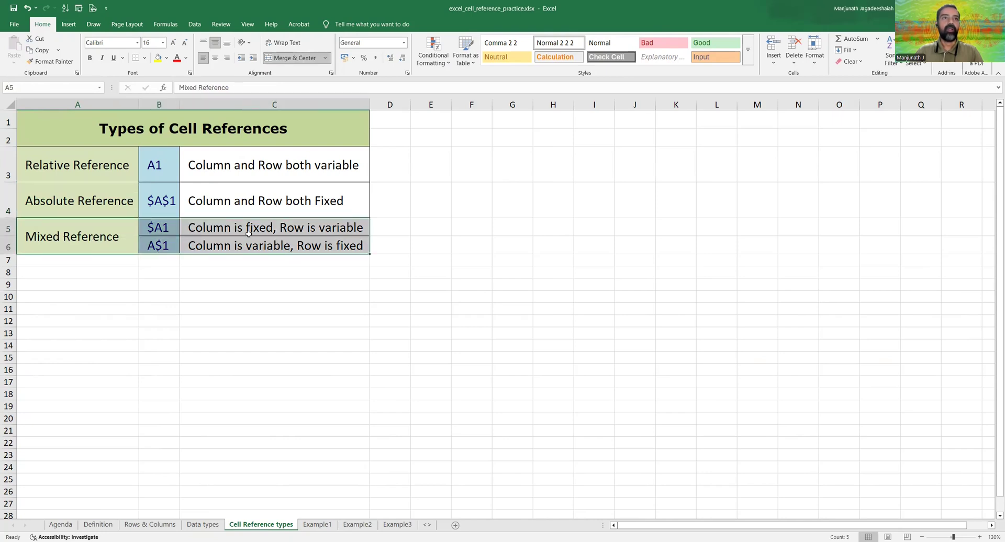
click(222, 229)
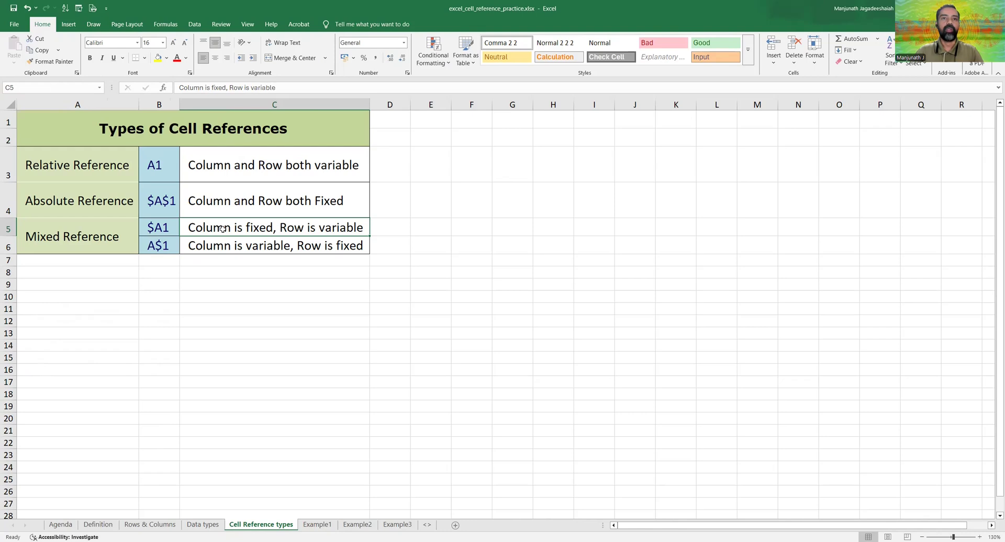
double_click(155, 226)
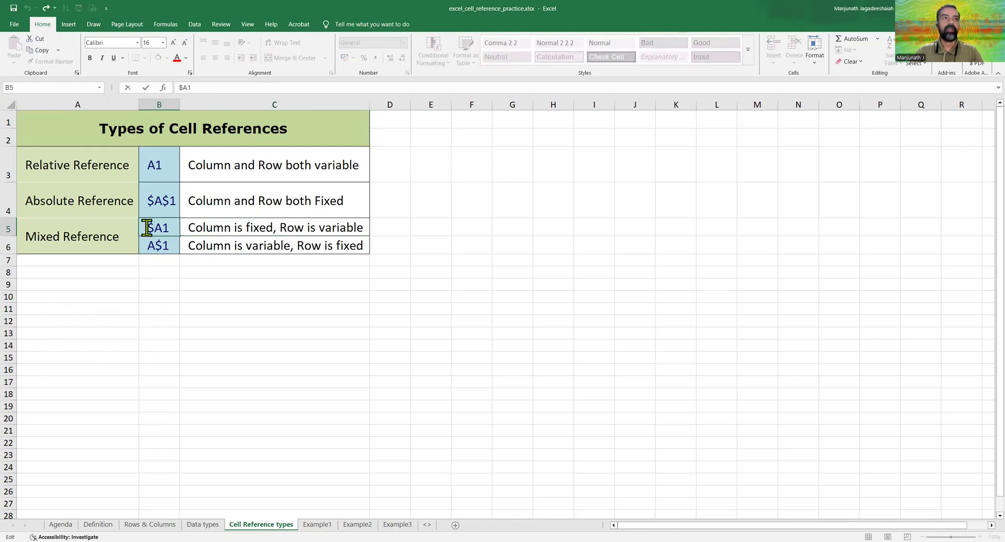
drag(157, 227, 161, 228)
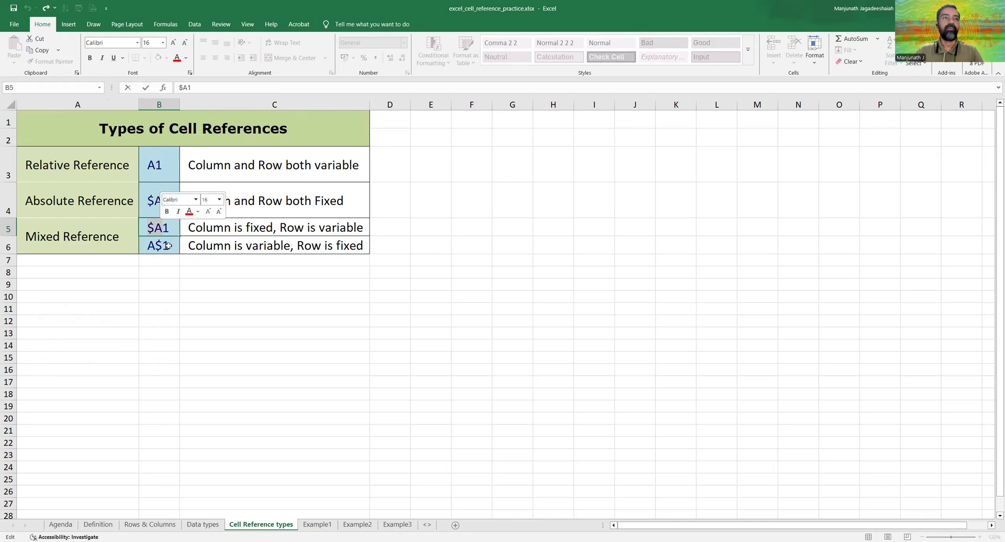
click(78, 236)
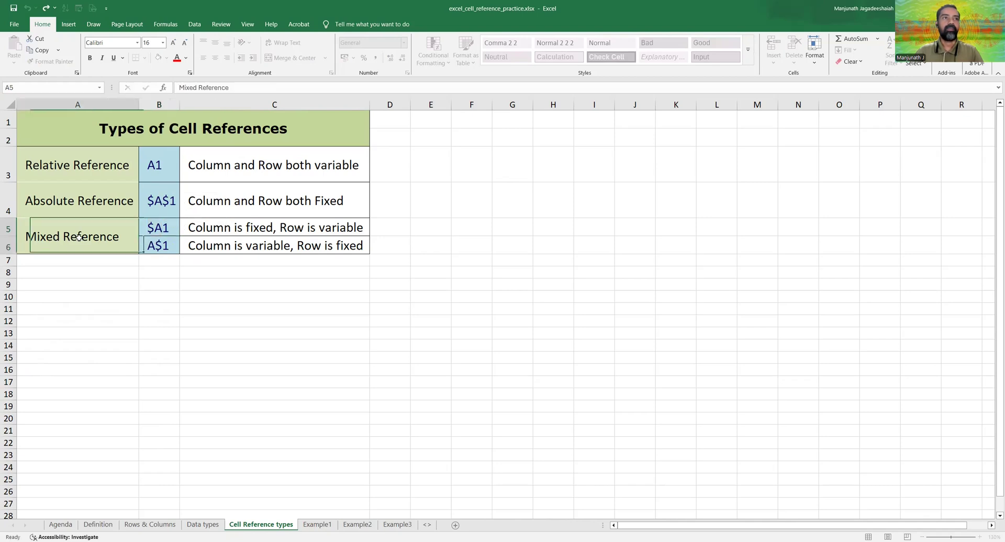
double_click(153, 227)
drag(146, 227, 160, 227)
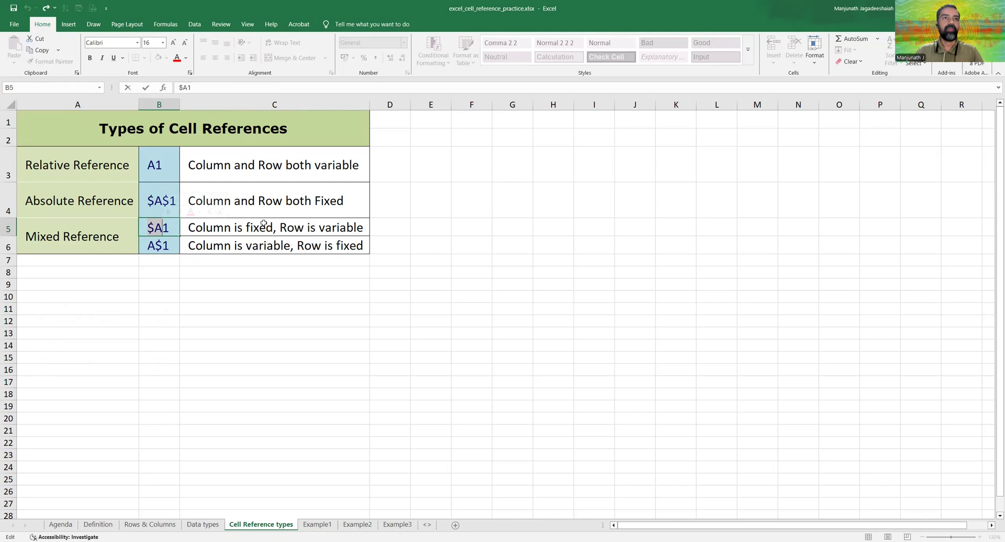
- Examine the fixed-row mixed reference A$1 in B6 and its description in C6
click(157, 246)
double_click(158, 246)
double_click(158, 246)
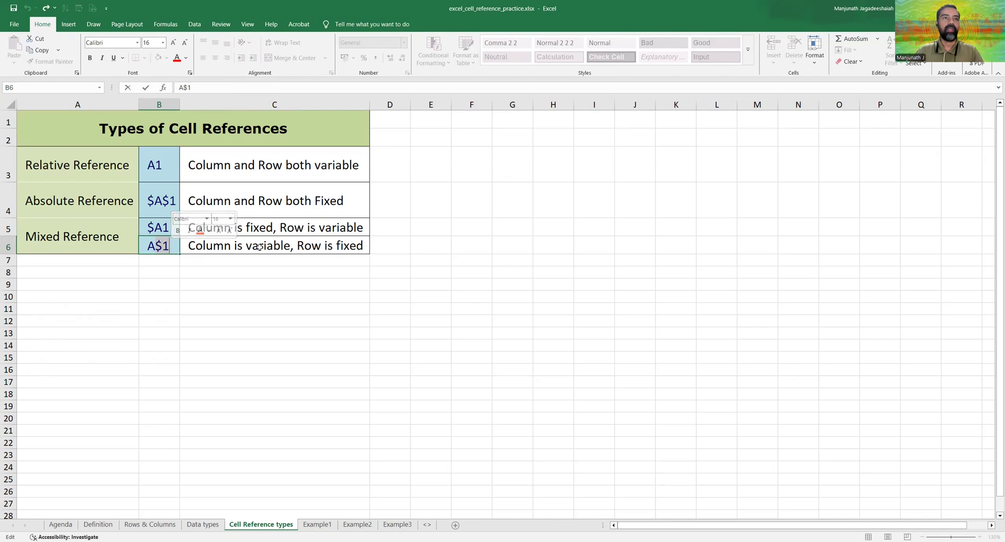
click(342, 246)
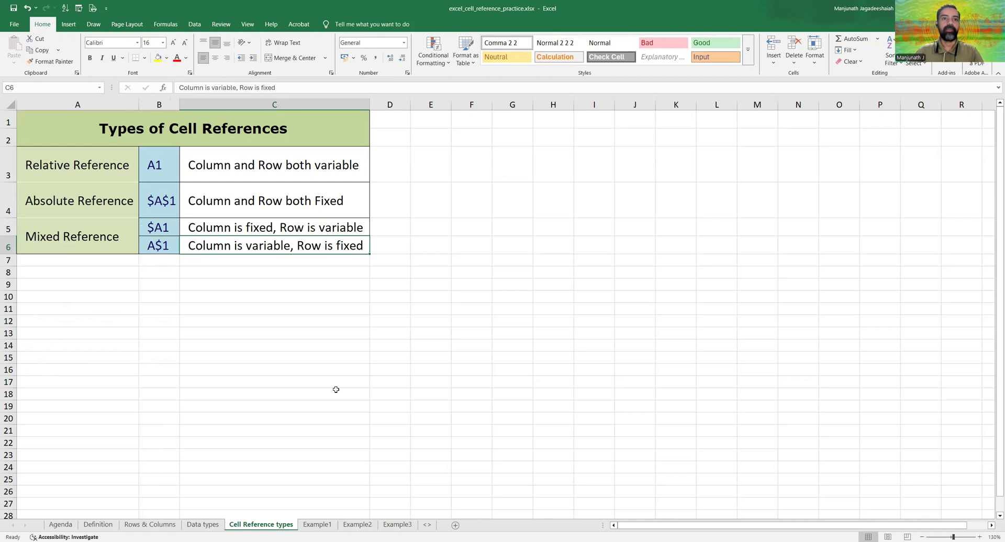
- Open the Example1 sheet and look over the Source table and its year headers in A4:D4
key(ctrl+Page_Down)
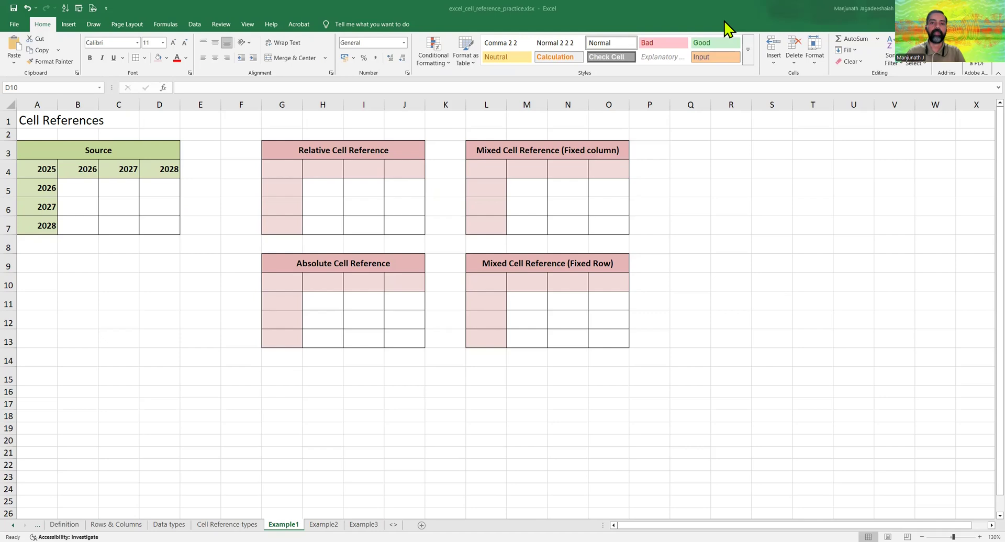
click(79, 155)
drag(44, 152, 74, 224)
click(70, 206)
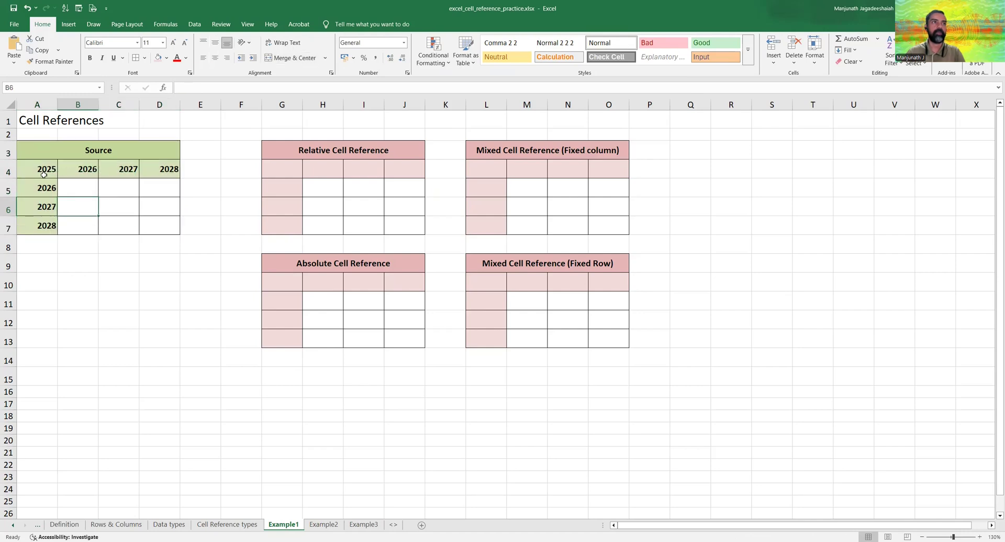
click(34, 169)
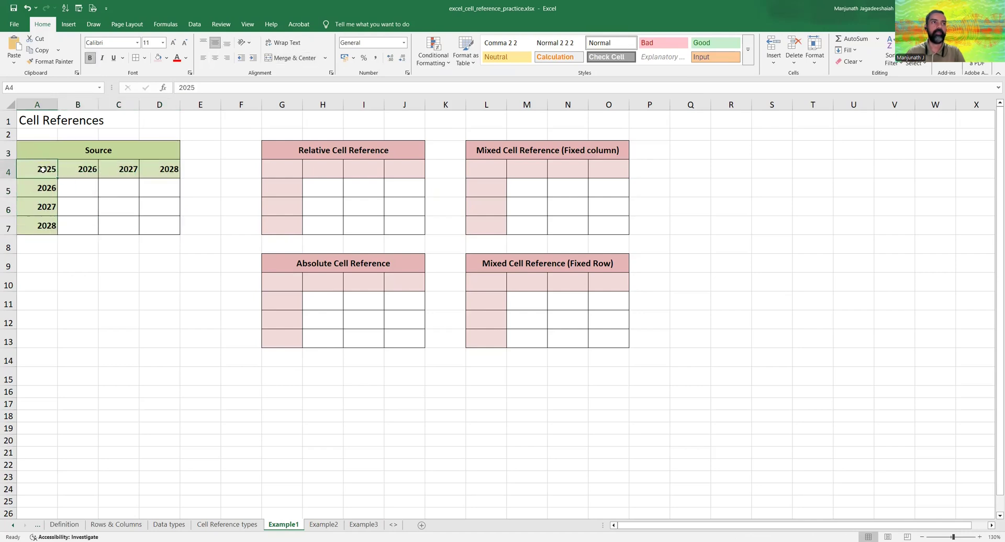
click(155, 170)
drag(32, 169, 168, 169)
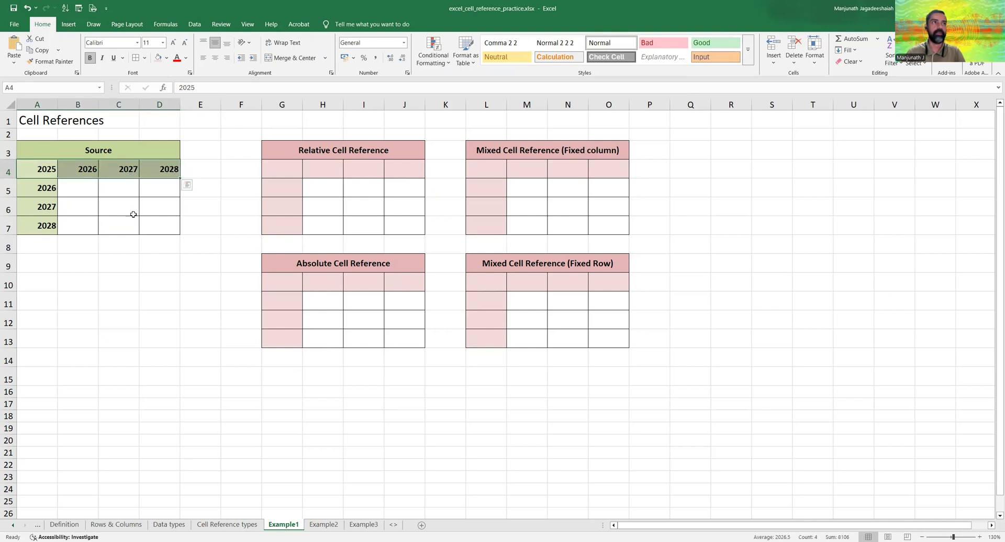
- Enter the relative reference formula =A4 in cell G4 of the Relative Cell Reference table
click(283, 169)
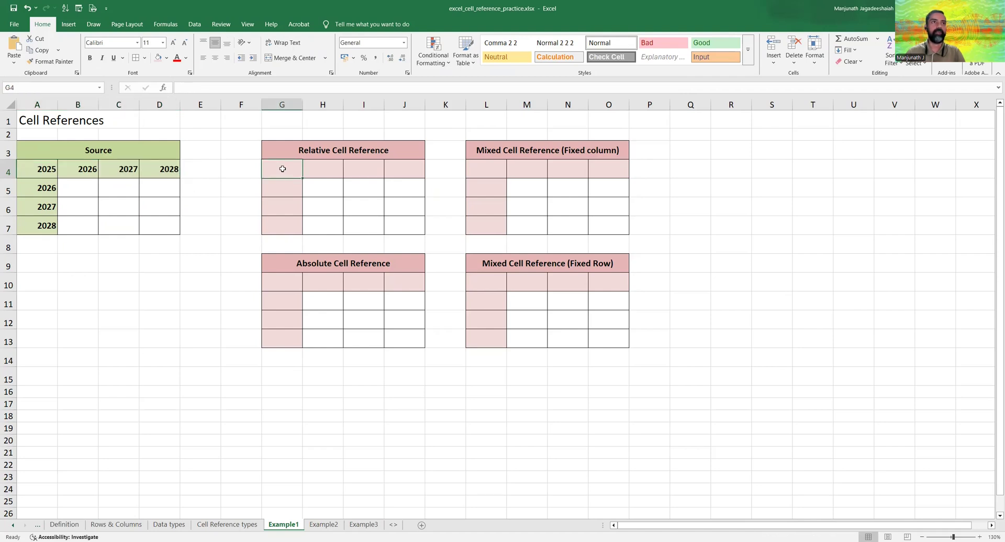
double_click(282, 169)
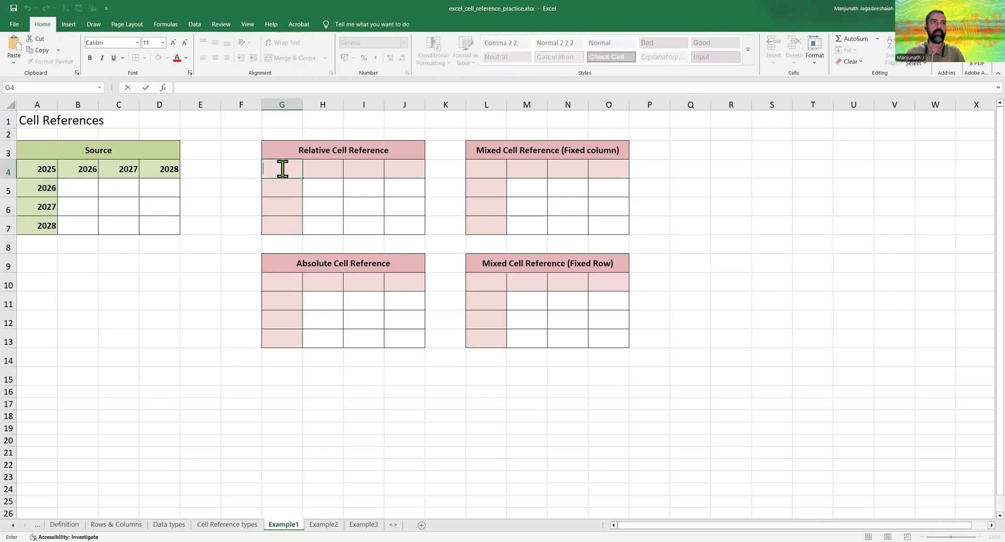
text(=)
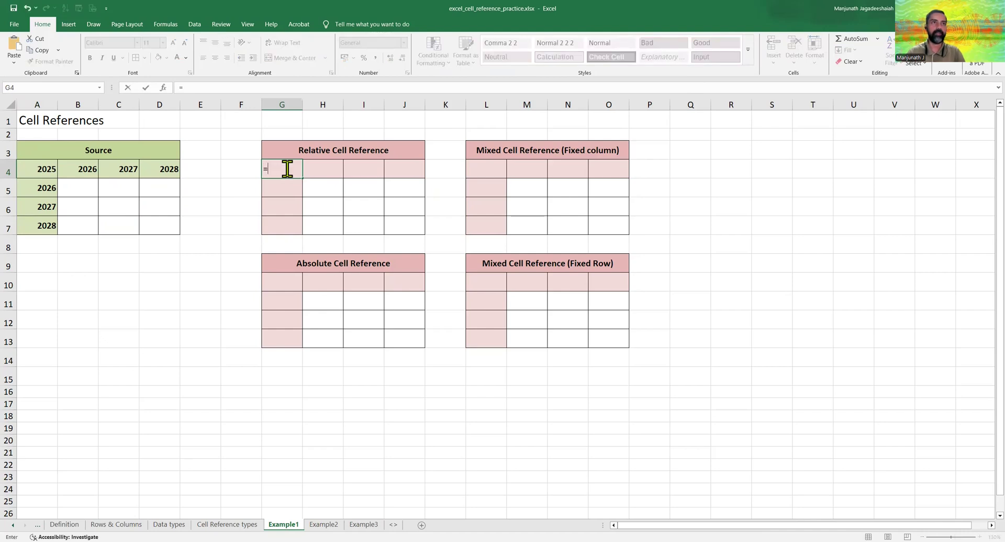
click(44, 170)
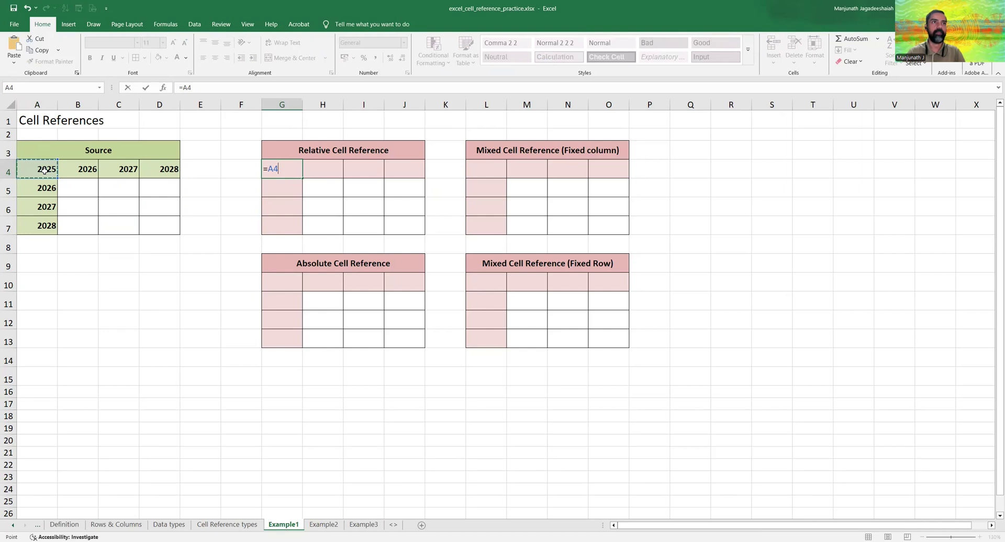
key(Return)
key(Up)
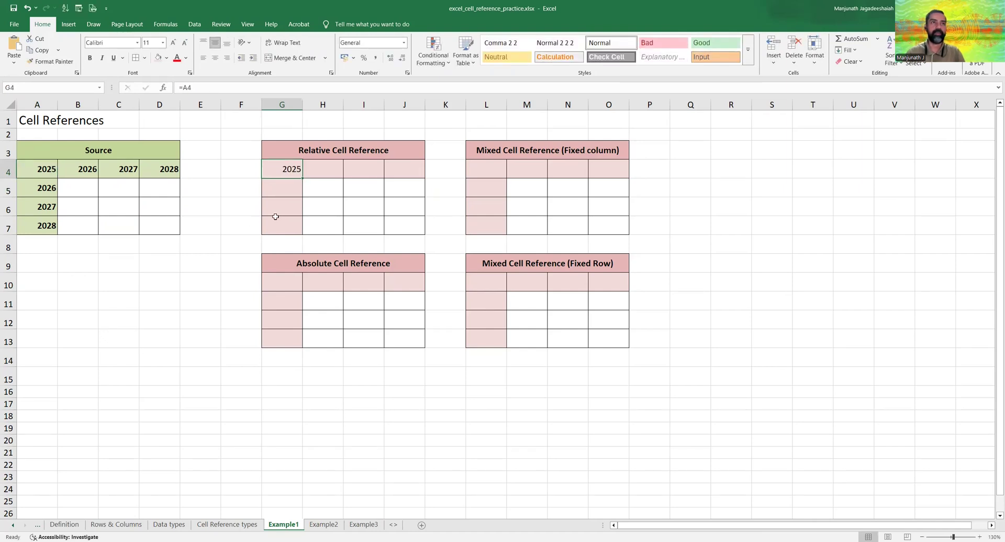
- Inspect the formula in G4 and match cells H4, I4 and J4 with Source cells B4, C4 and D4
double_click(288, 170)
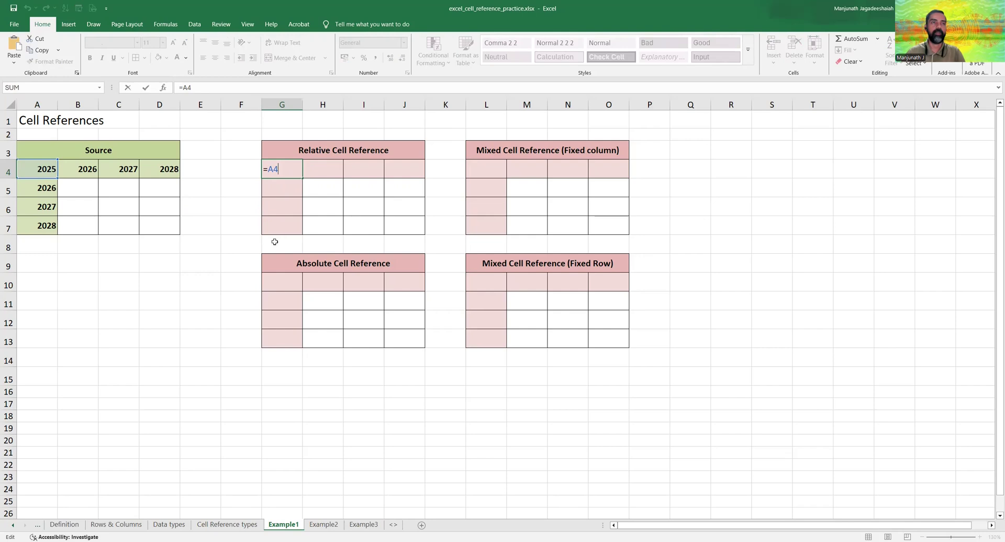
click(322, 168)
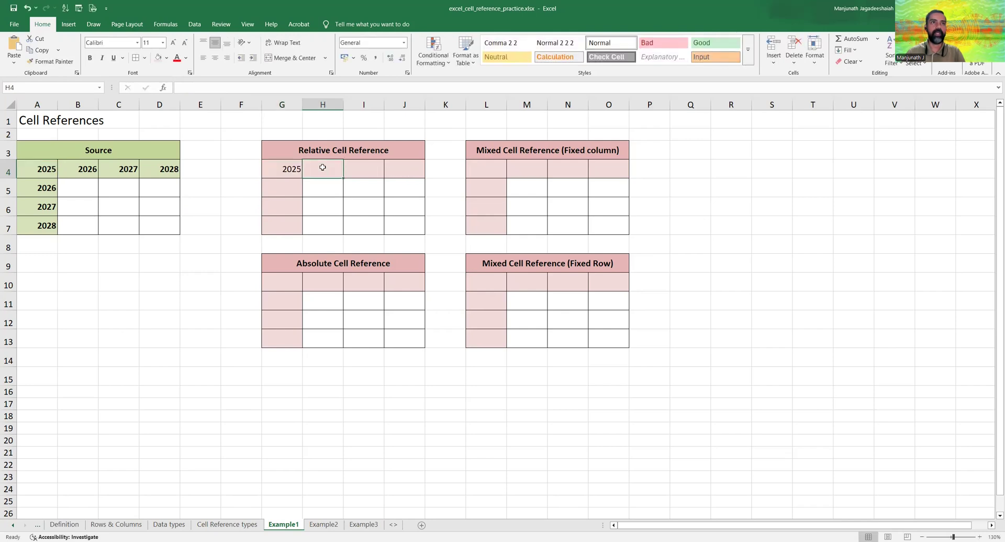
click(82, 171)
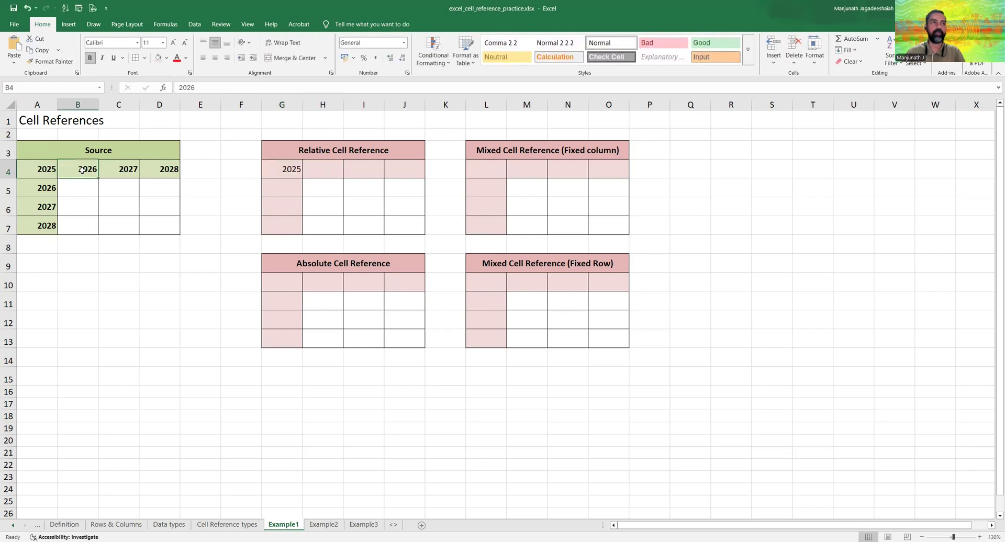
click(362, 170)
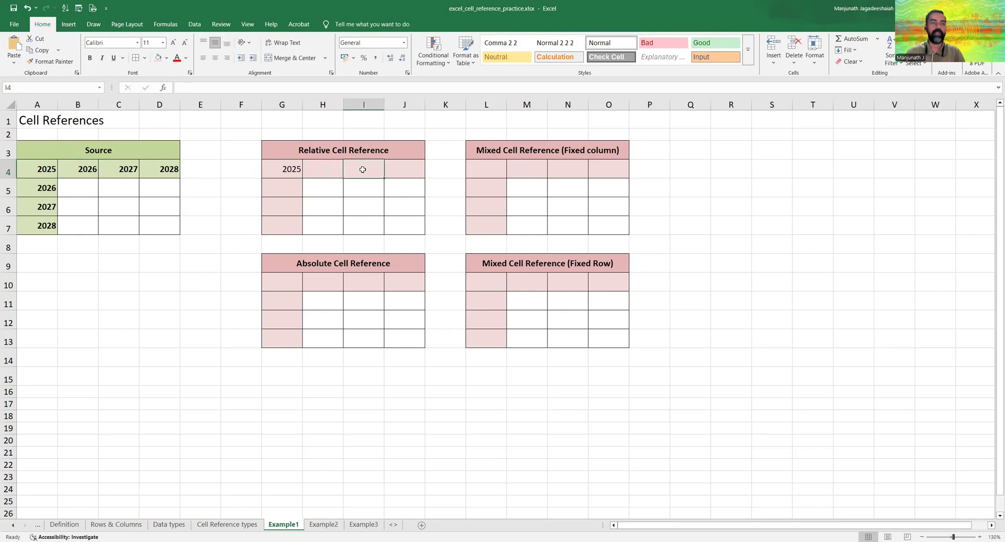
click(115, 171)
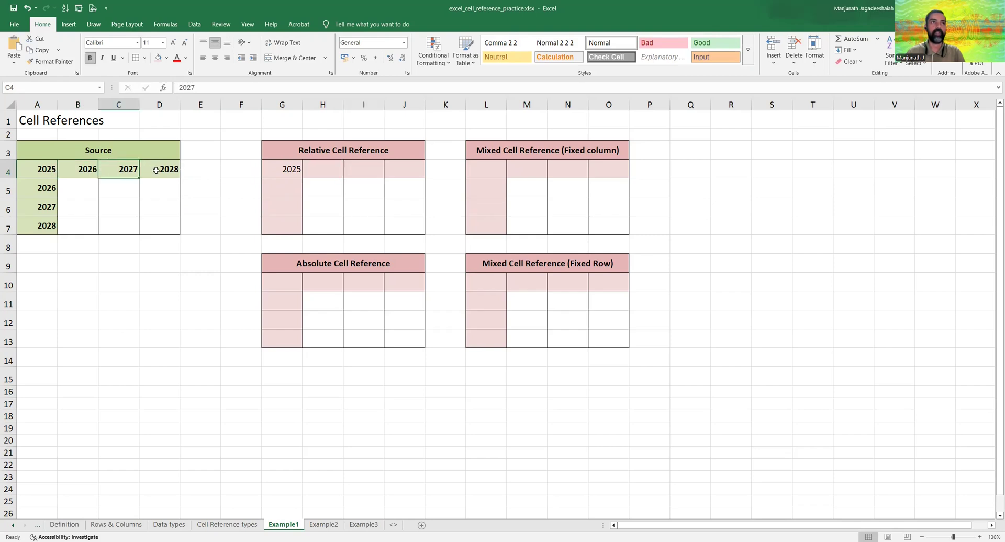
click(401, 170)
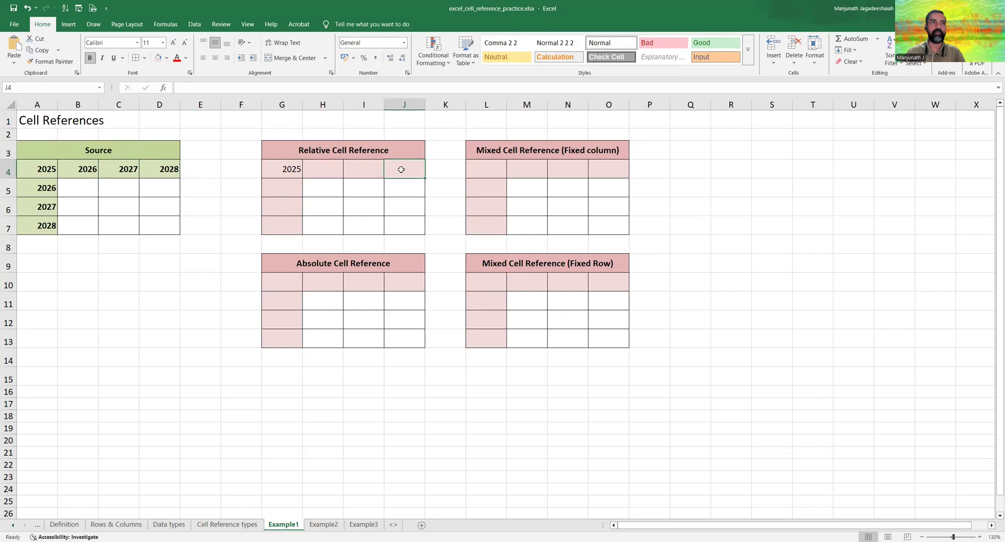
click(170, 168)
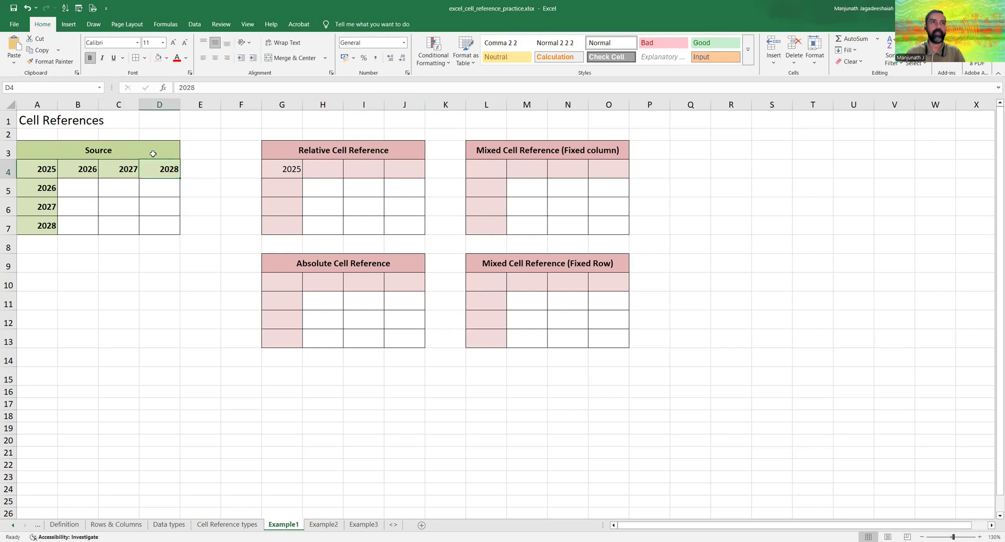
- Fill the G4 formula across to J4 and check the copied references against Source cells B4:D4
click(285, 171)
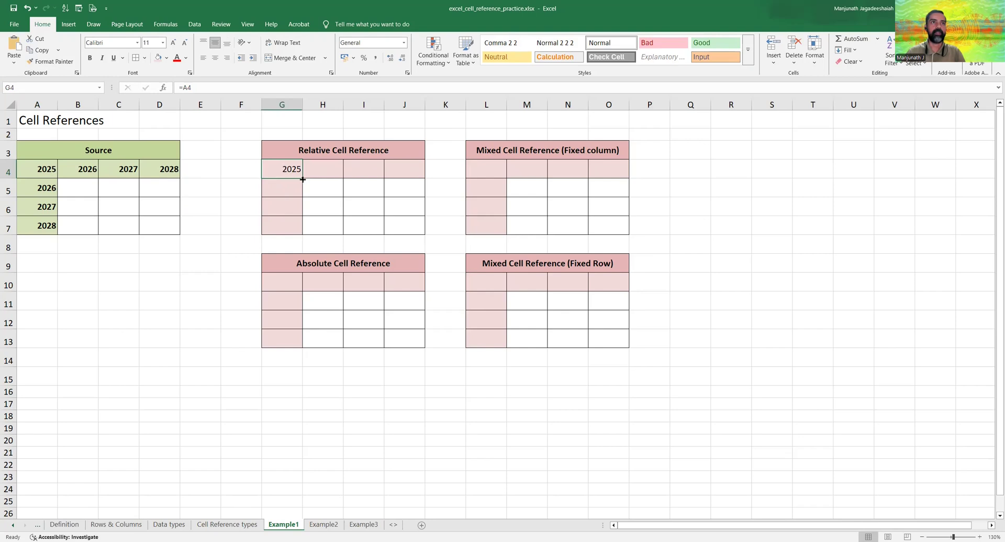
drag(301, 179, 411, 179)
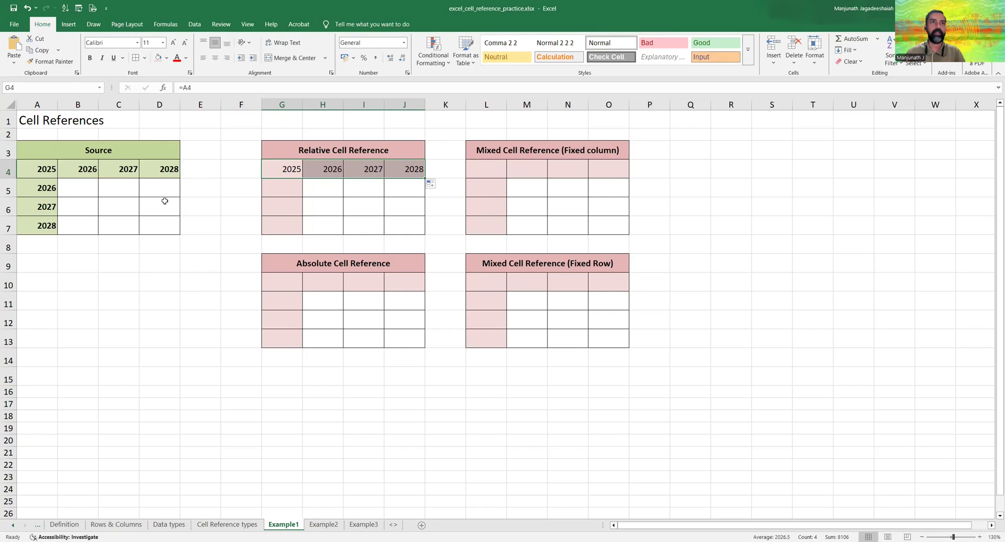
click(319, 170)
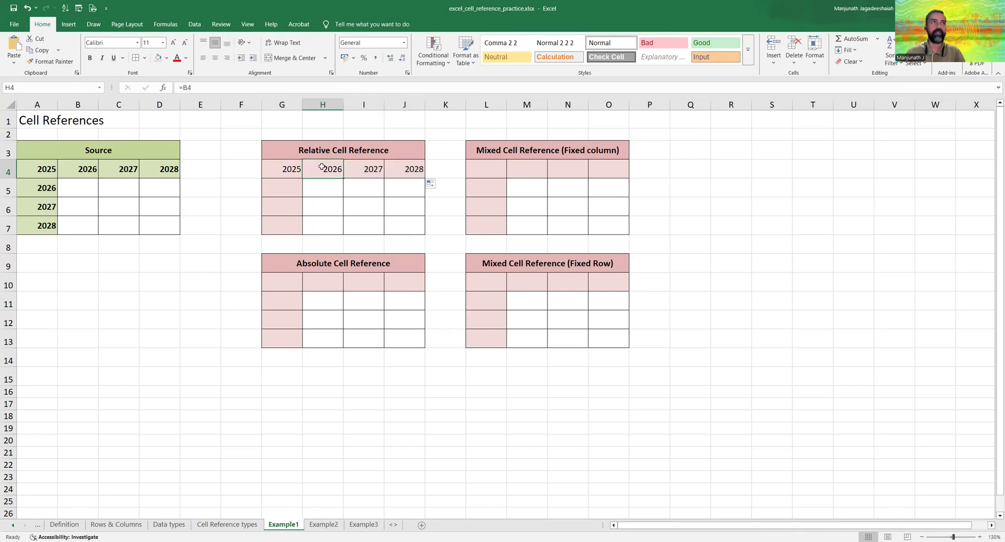
click(82, 168)
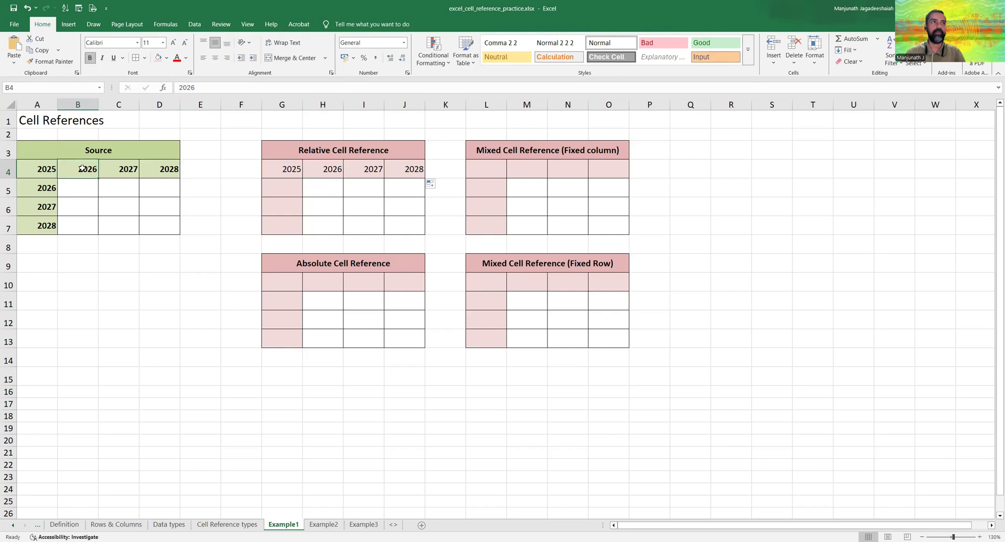
click(365, 169)
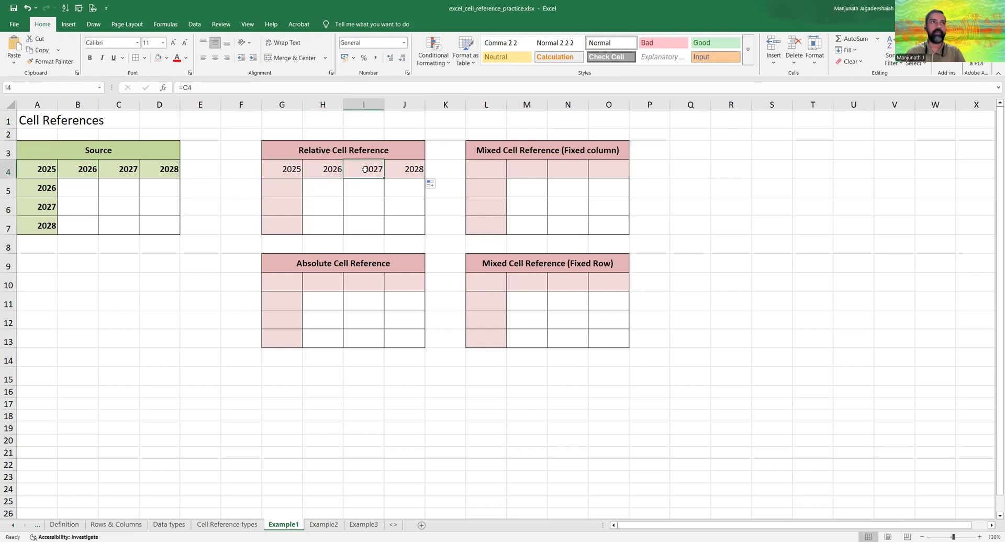
click(118, 173)
click(408, 173)
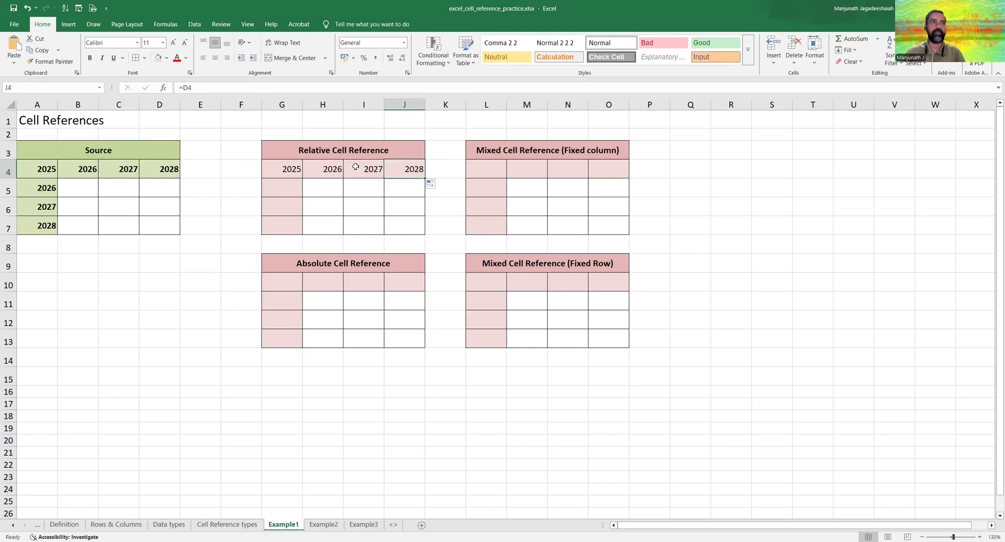
click(167, 171)
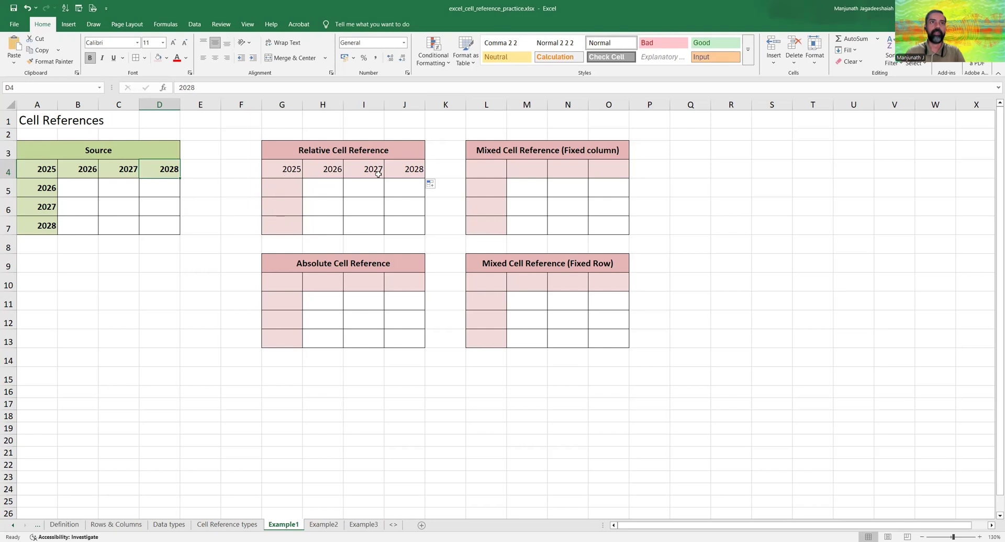
- Fill the G4 formula down to G7 and compare the copied reference in G5 with Source cell A5
click(286, 170)
drag(301, 177, 299, 230)
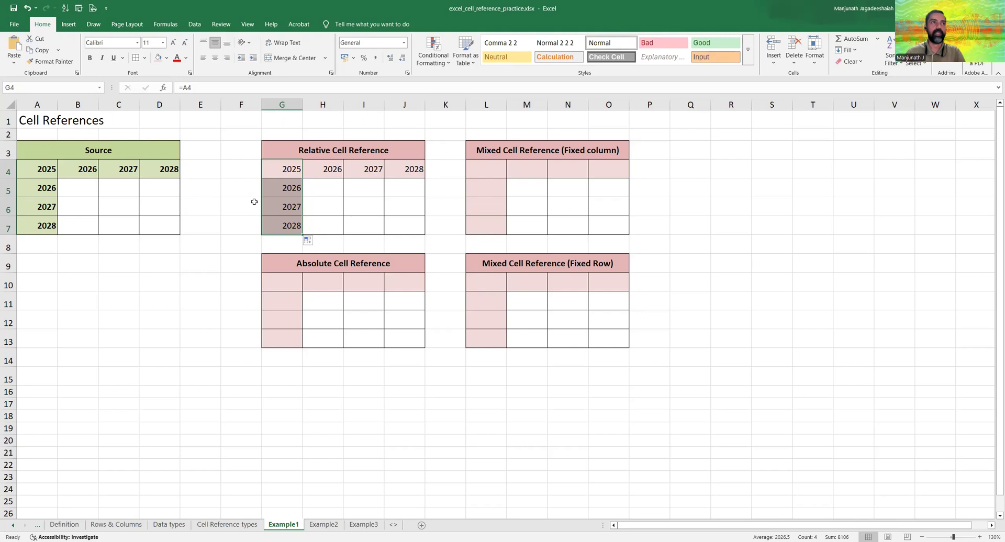
click(34, 190)
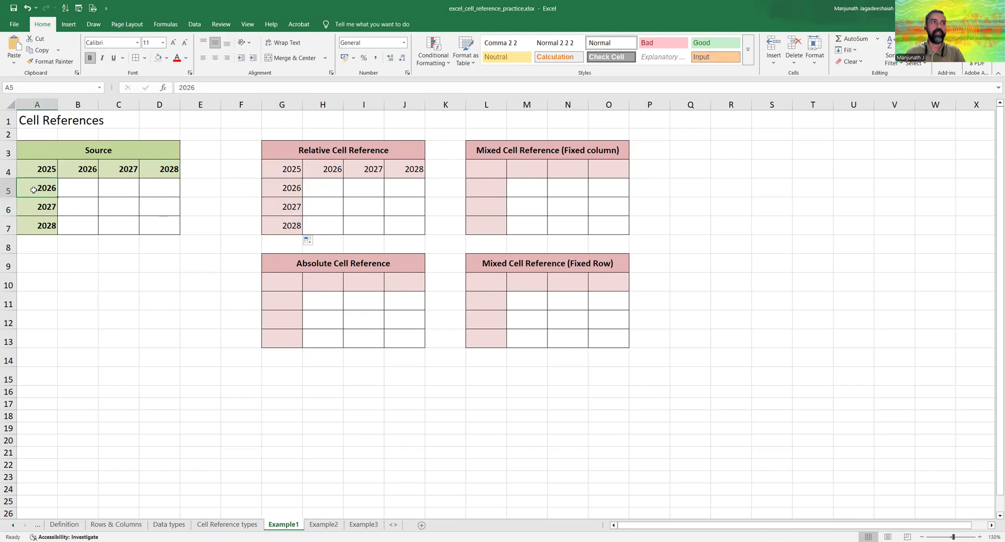
click(284, 189)
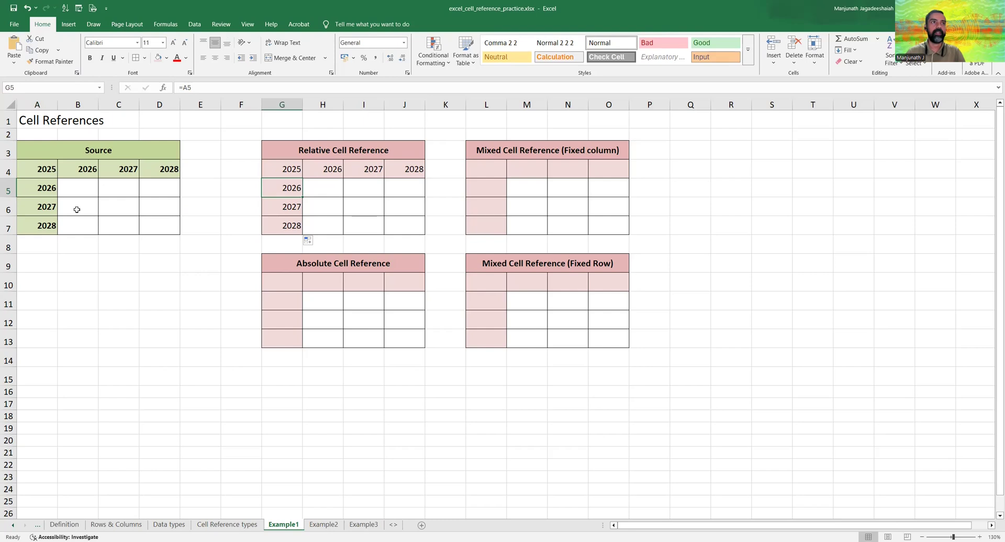
- Compare the copied references in G6 and G7 with the Source cells, and review ranges G4:G7 and G4:J4
click(33, 210)
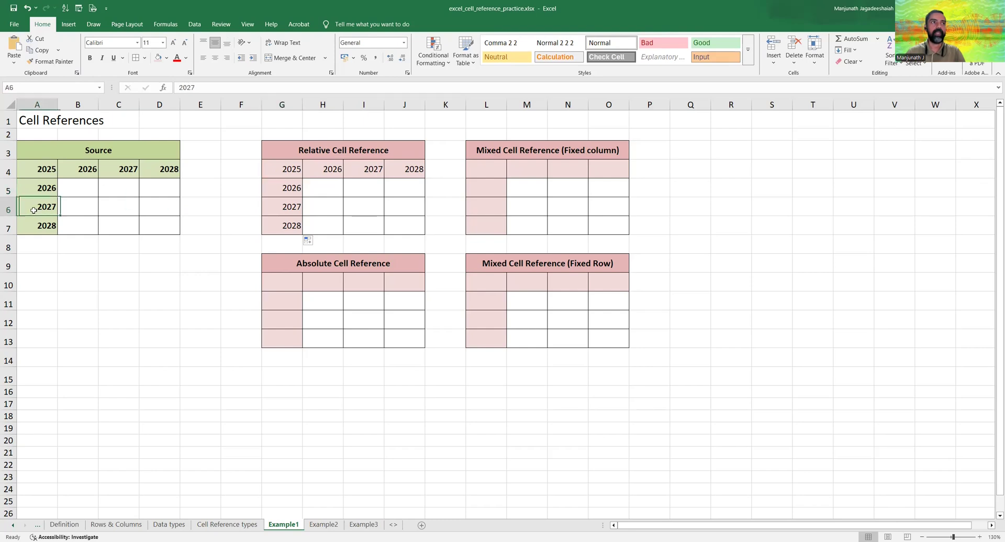
click(286, 209)
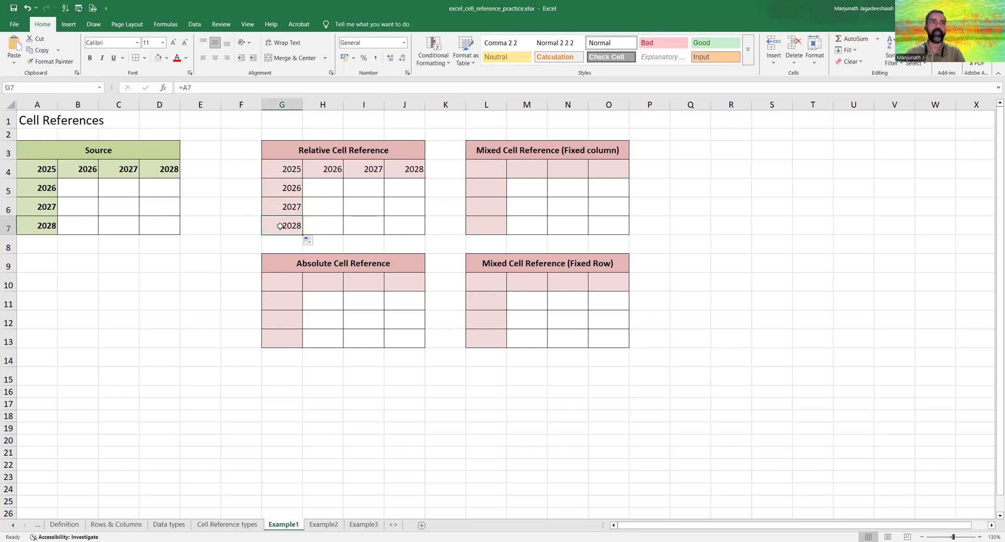
drag(281, 168, 286, 226)
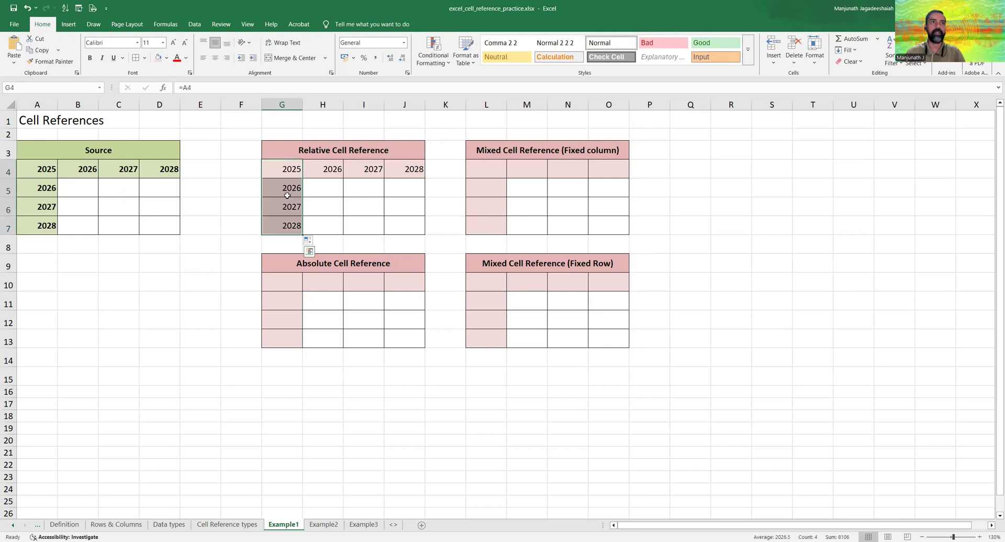
drag(283, 172, 398, 172)
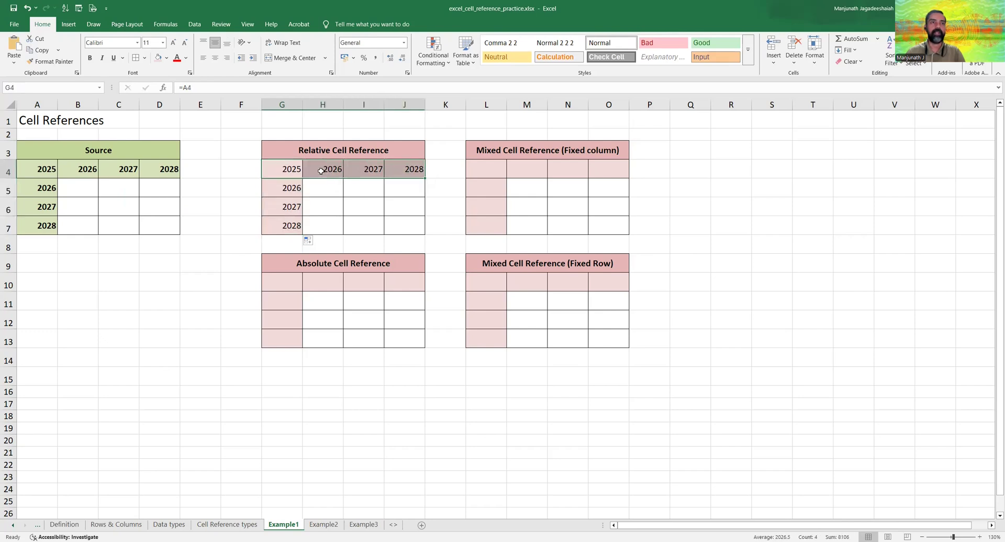
click(289, 169)
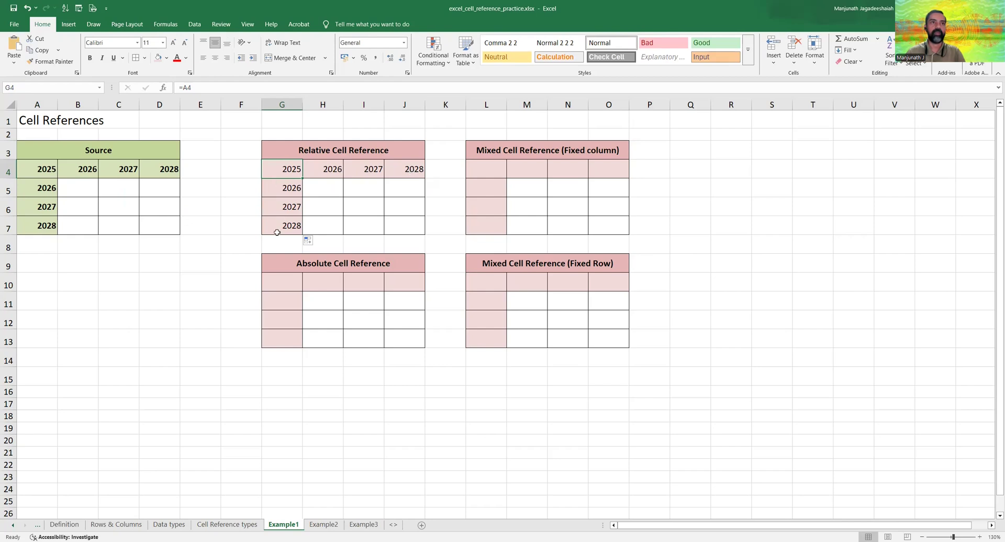
- Enter the absolute reference formula =$A$4 in cell G10 of the Absolute Cell Reference table
click(283, 282)
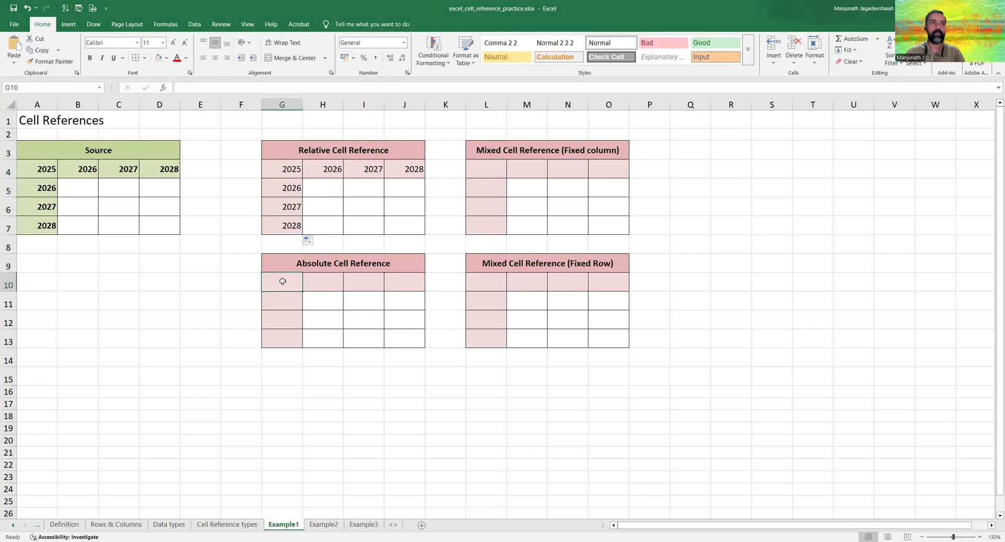
double_click(283, 282)
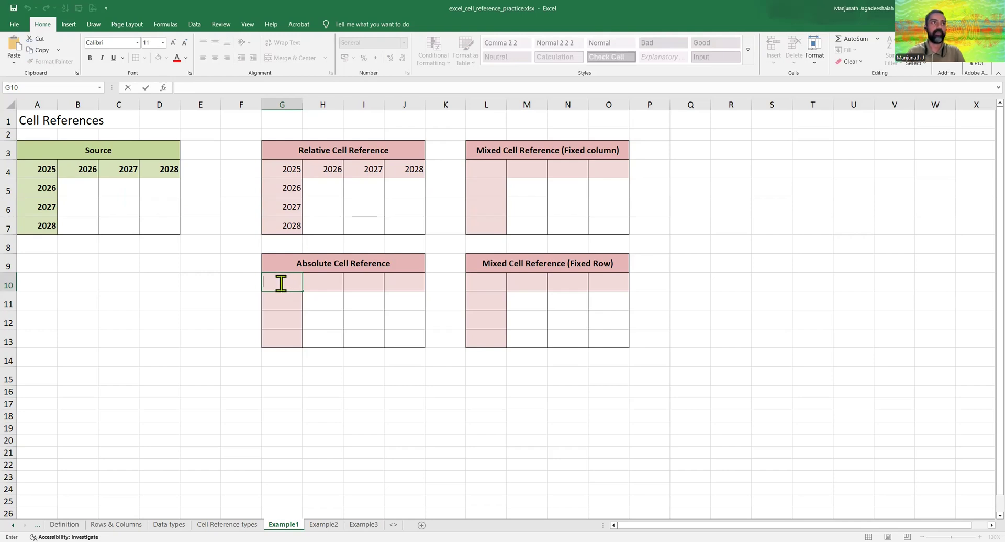
text(=)
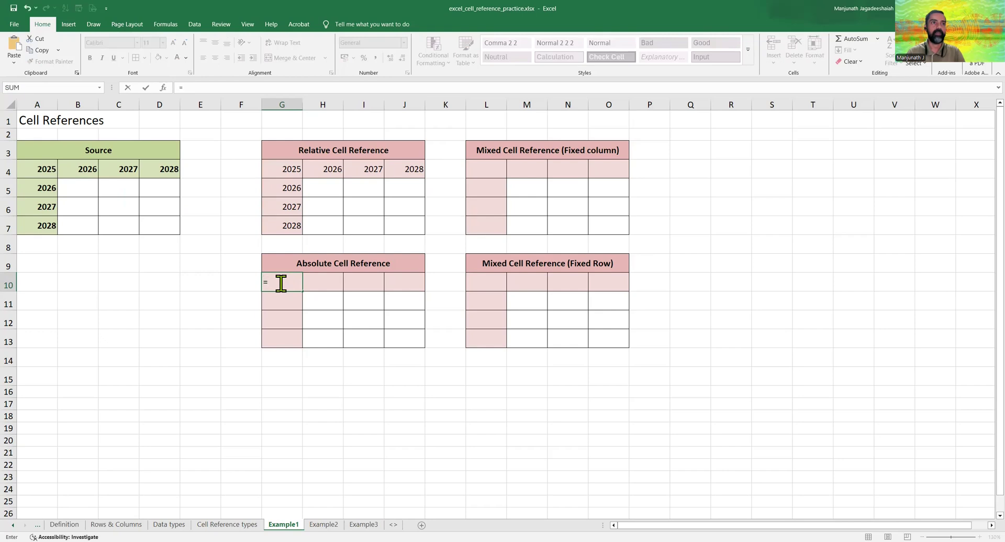
click(40, 172)
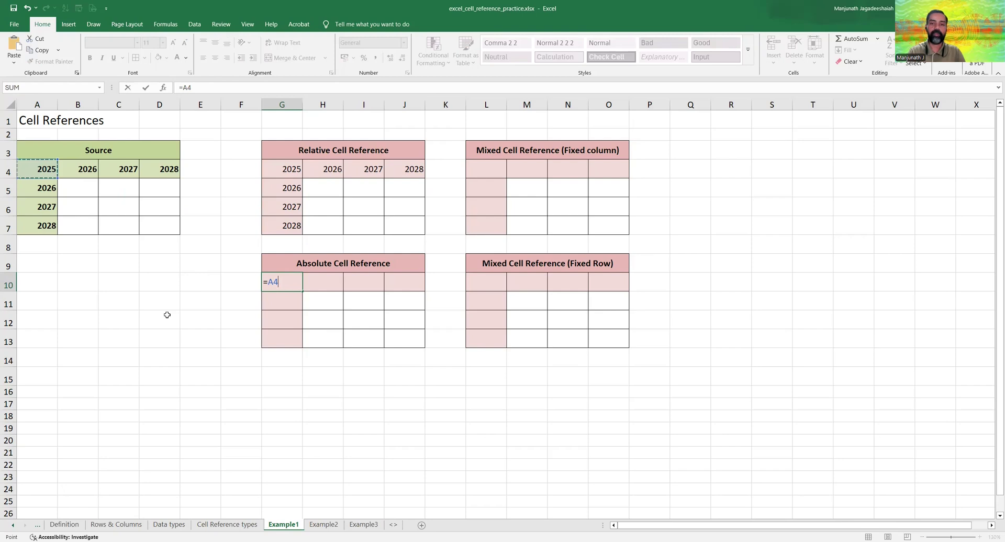
key(F4)
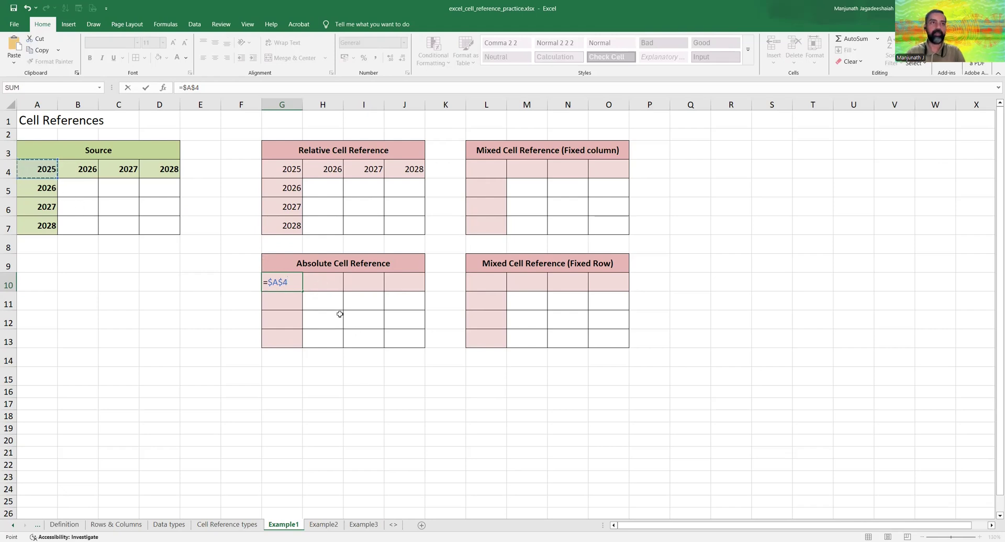
key(Up)
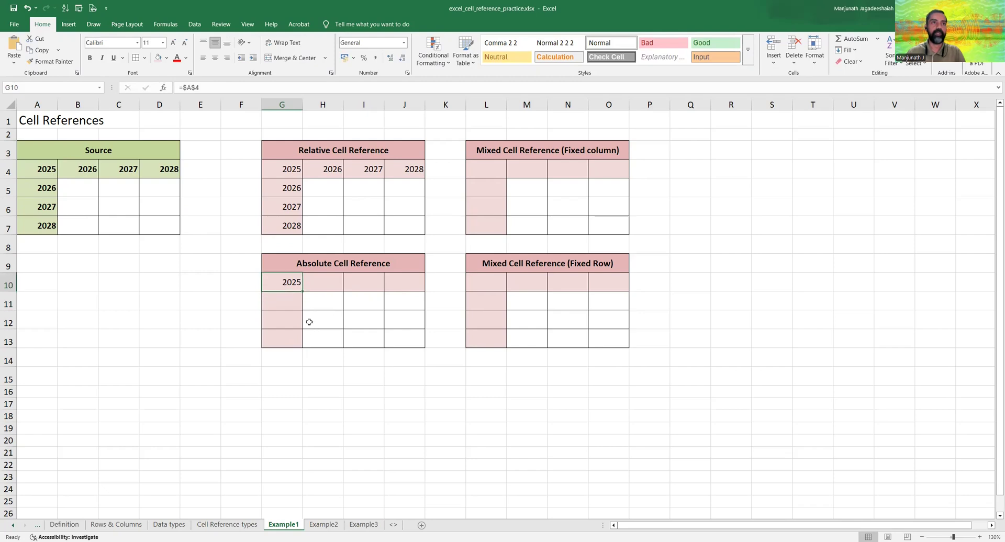
- Fill the G10 formula across to J10 and down to G13
drag(301, 291, 414, 292)
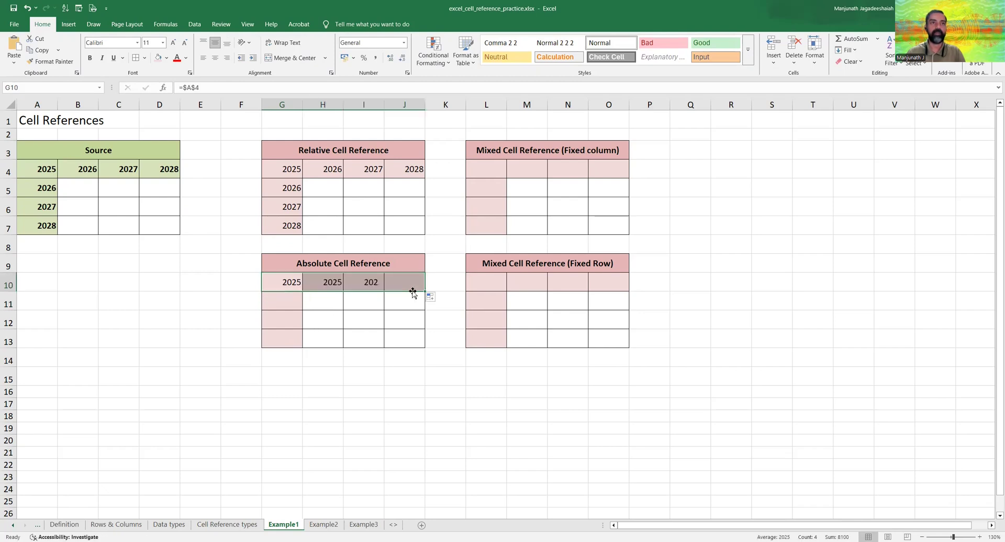
click(290, 285)
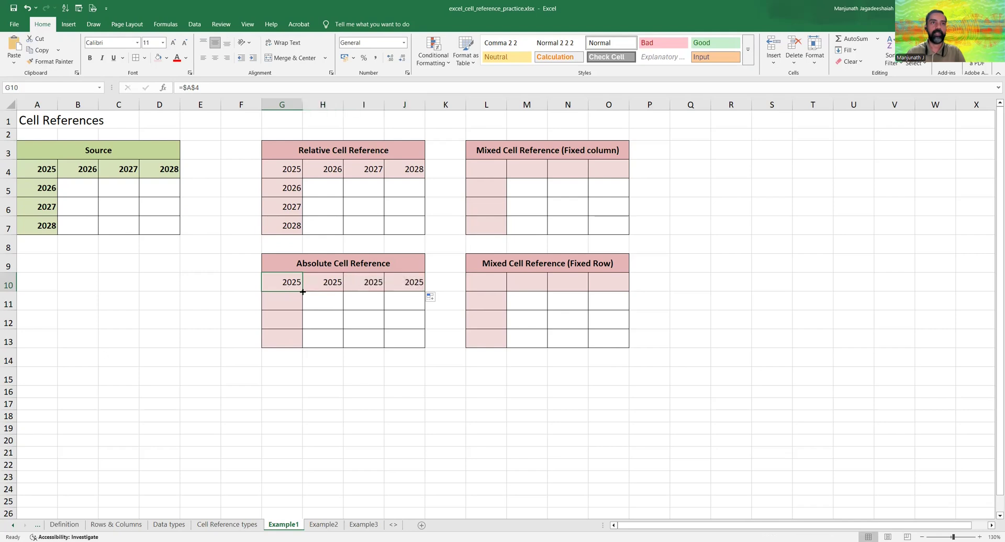
drag(301, 291, 302, 346)
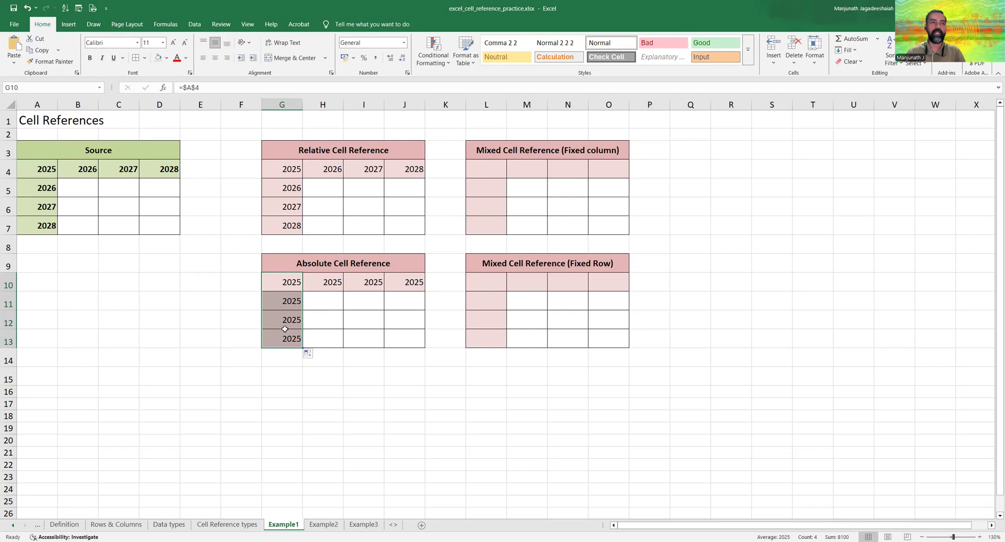
- Inspect the copied formulas in G10:J10 and G11:G13 and compare them with Source cell A4
click(284, 283)
click(324, 283)
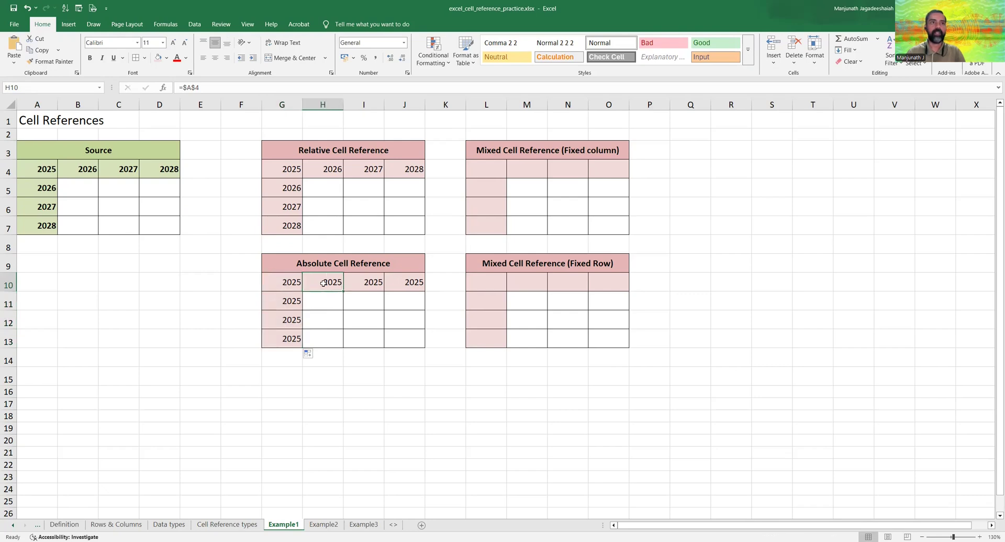
click(362, 284)
click(401, 284)
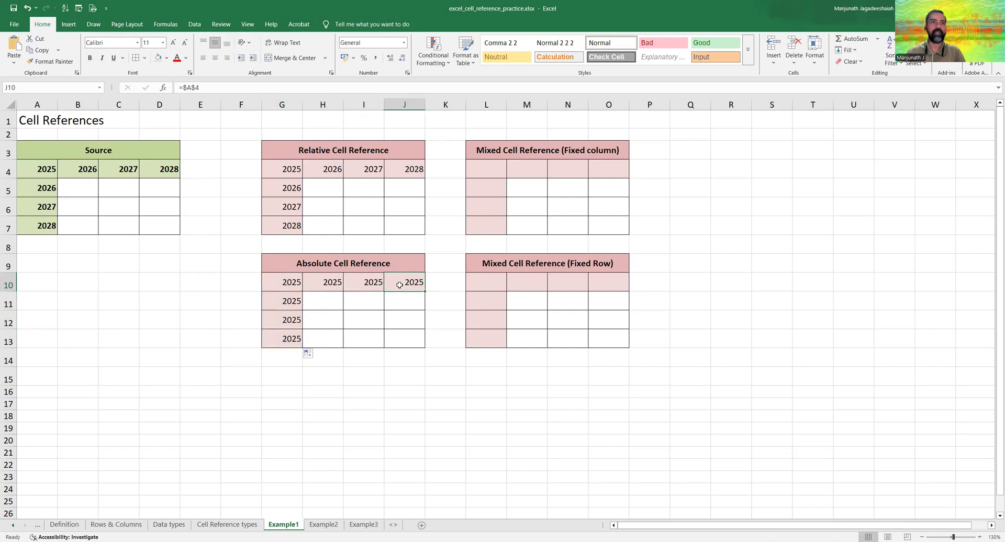
click(40, 170)
click(292, 302)
click(289, 320)
click(290, 339)
key(F2)
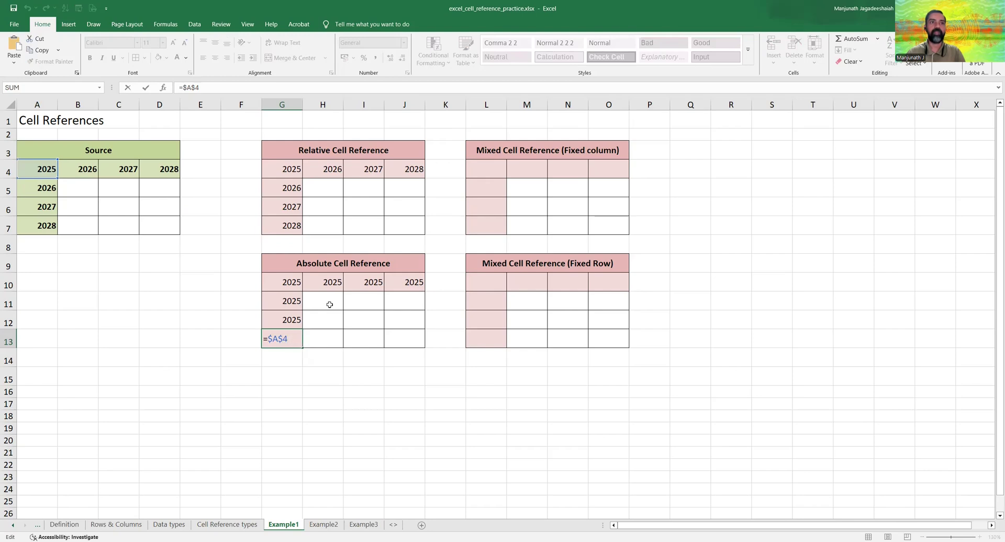
double_click(368, 282)
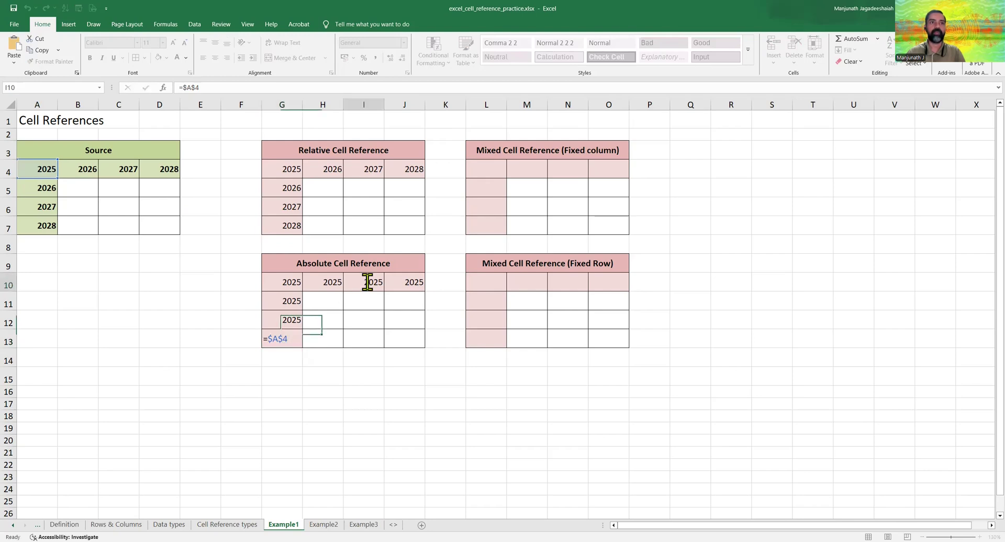
double_click(404, 286)
key(ctrl+Return)
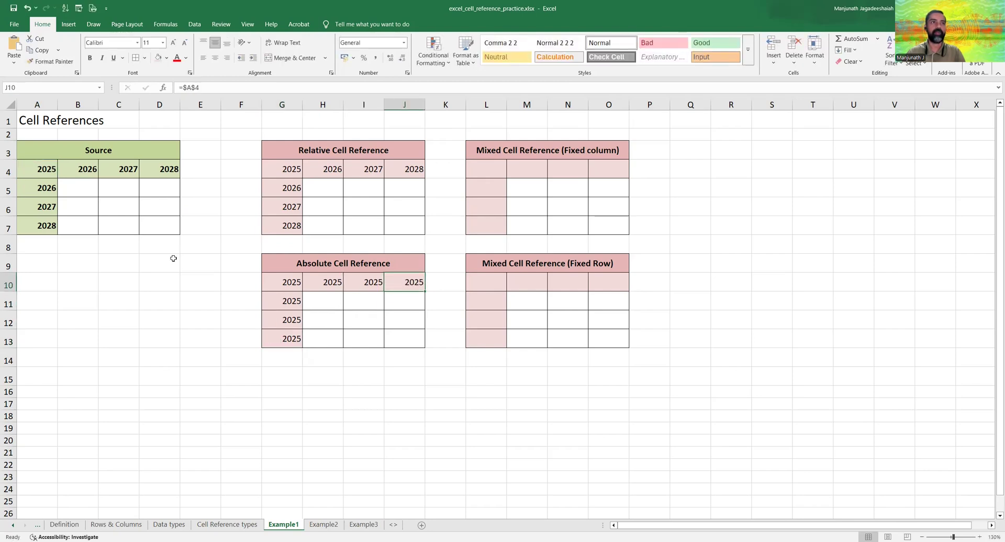
- Test the linked tables by setting Source cell A4 to 1, and undo the change
click(44, 172)
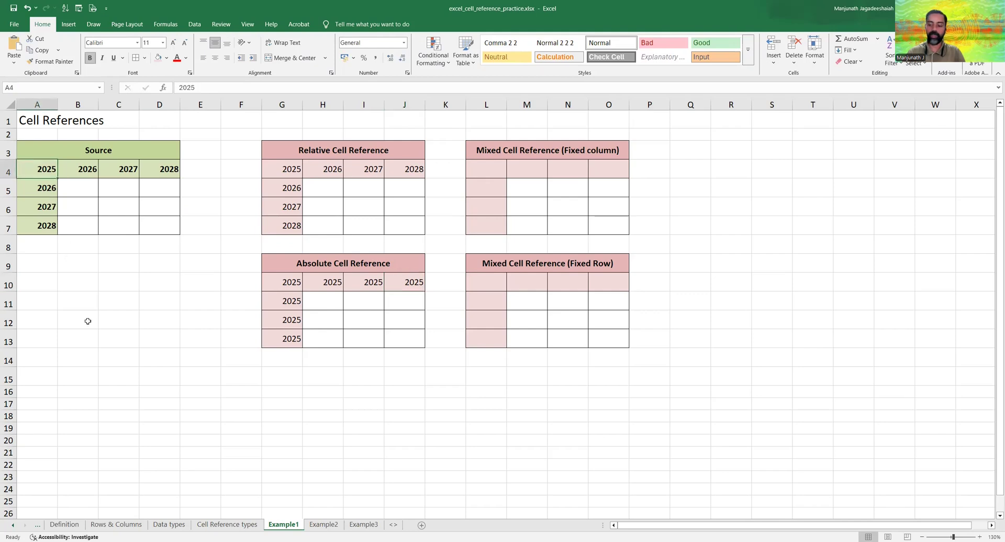
text(1)
key(Return)
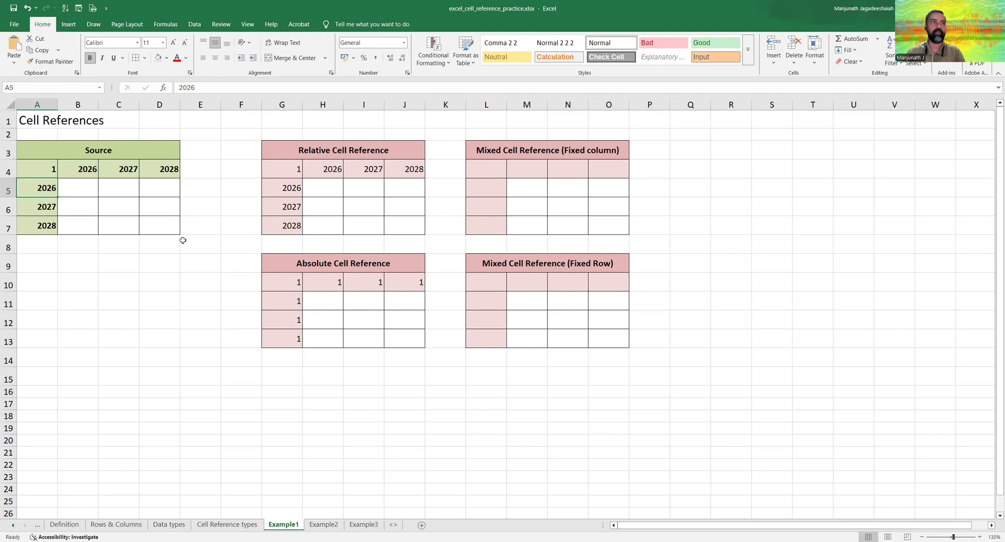
key(ctrl+z)
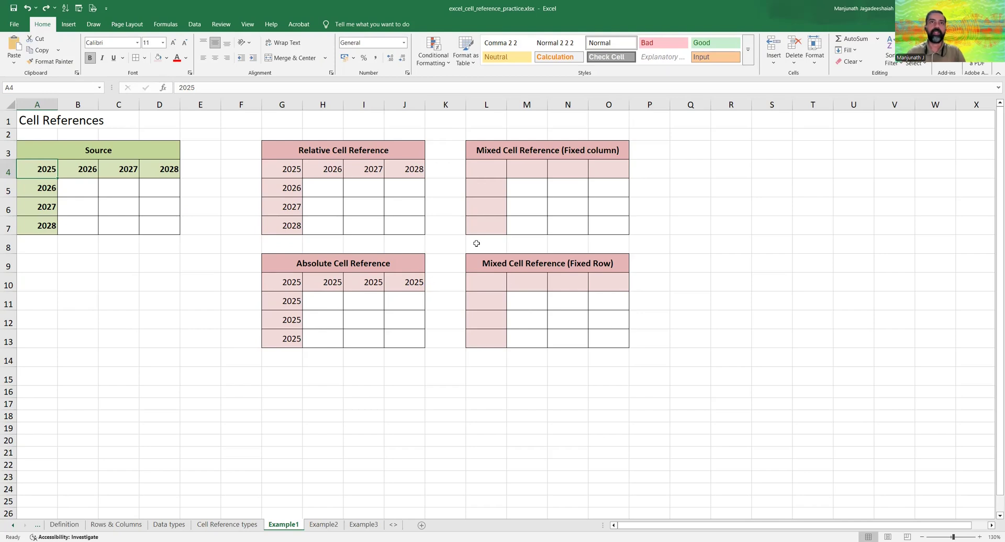
- Enter the fixed-column mixed reference formula =$A4 in cell L4 of the Mixed Cell Reference (Fixed column) table
click(484, 169)
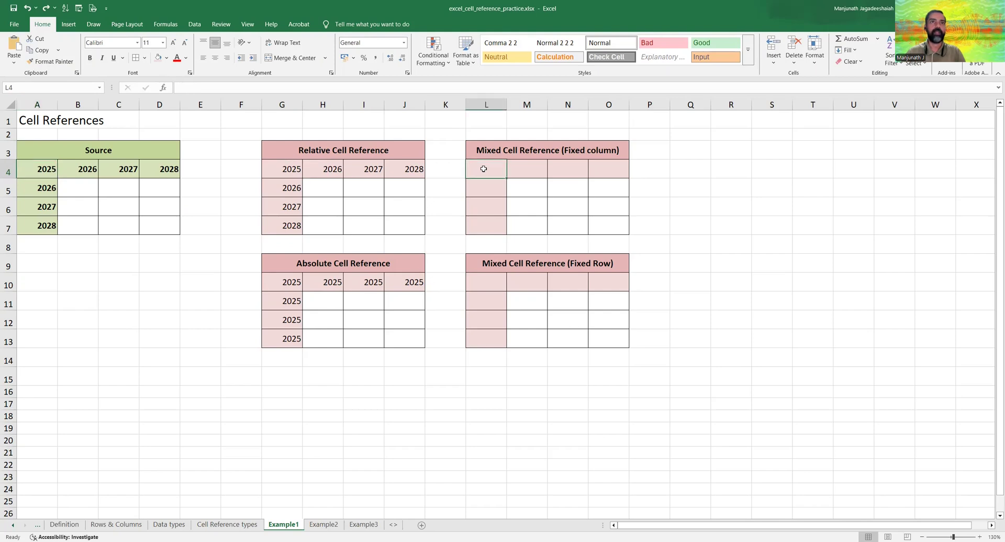
text(=)
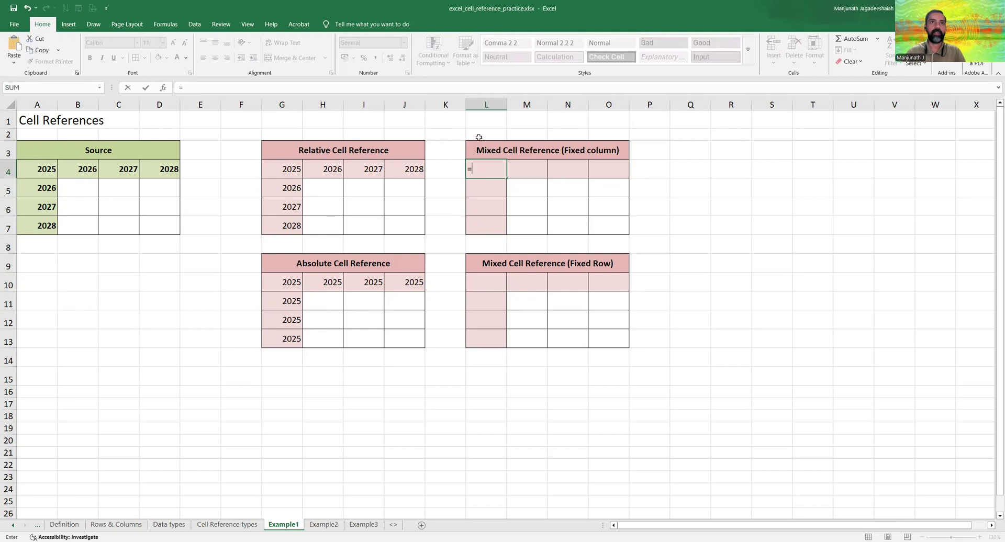
click(42, 169)
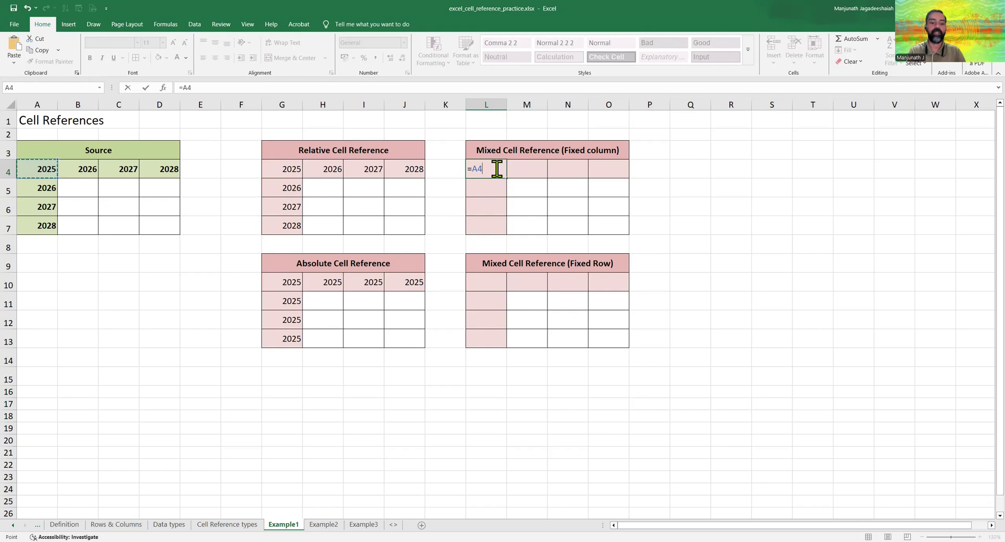
key(F4)
key(F4)
key(F4)
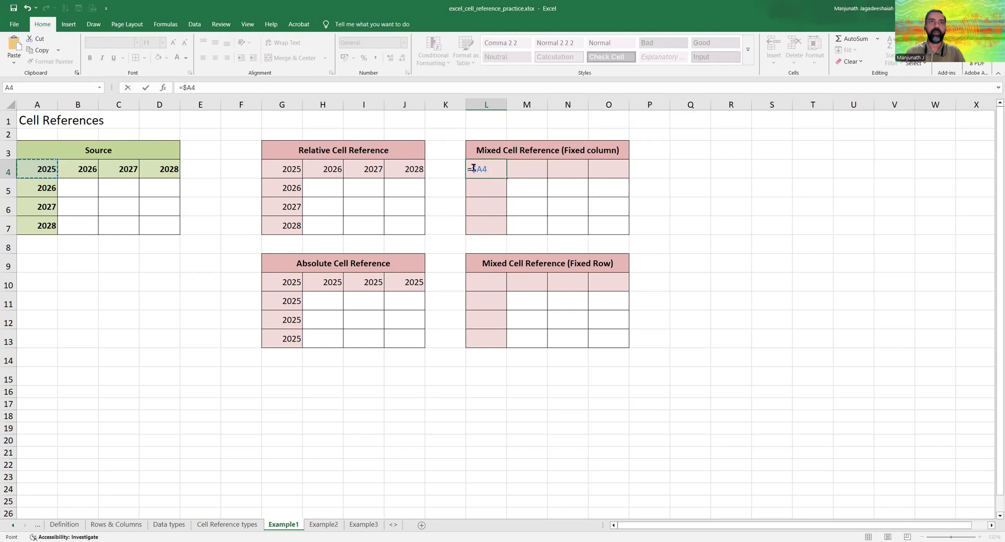
drag(473, 168, 480, 168)
key(Return)
key(Up)
- Fill the L4 formula across to O4 and check the copied references in M4, N4 and O4
drag(507, 178, 609, 180)
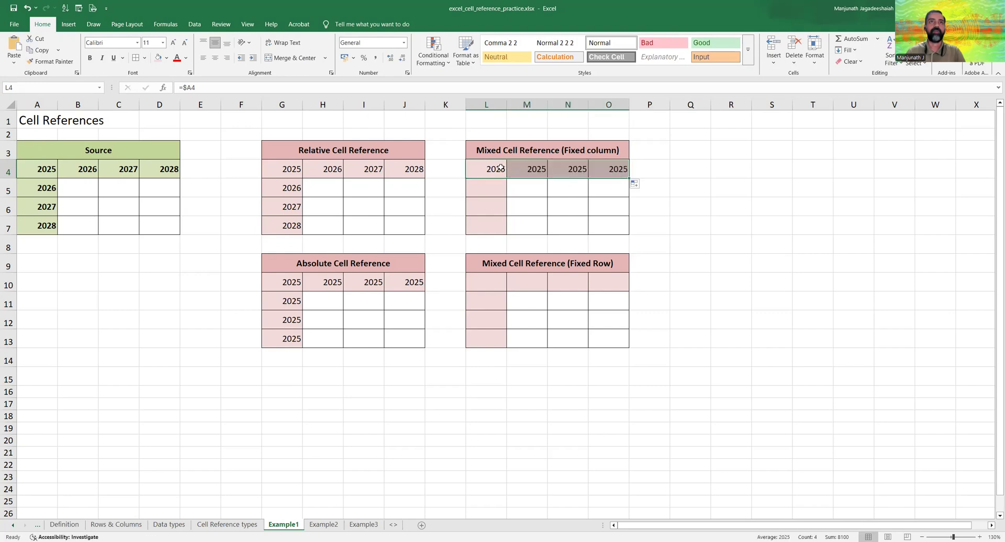
click(524, 172)
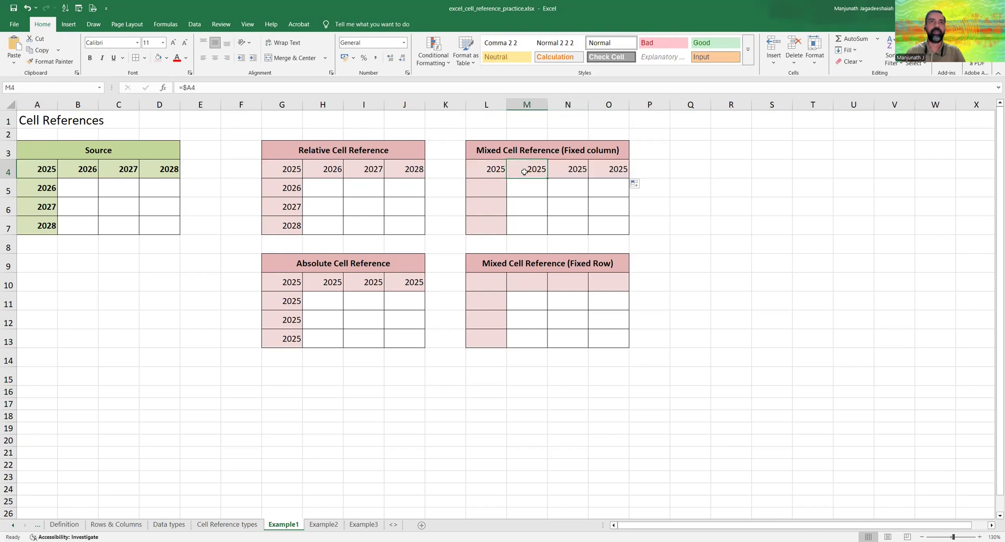
click(570, 172)
click(608, 169)
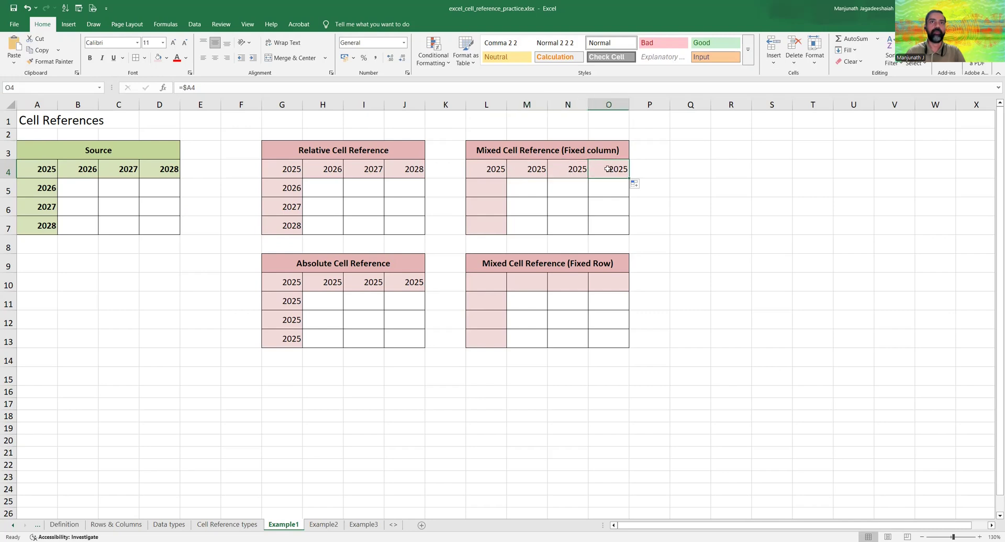
- Examine the mixed reference in L4 and match cells L5 and L6 with Source cells A5 and A6
click(497, 168)
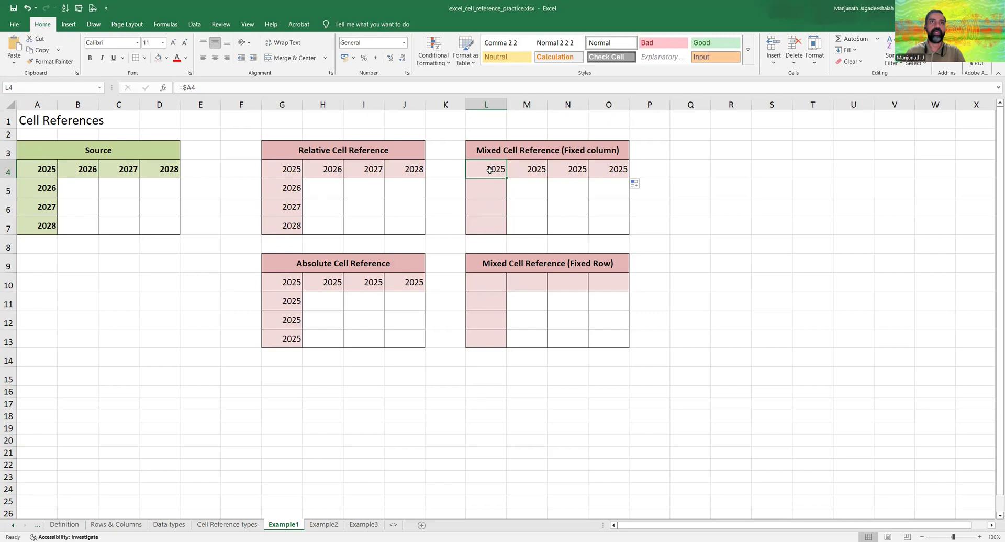
double_click(490, 170)
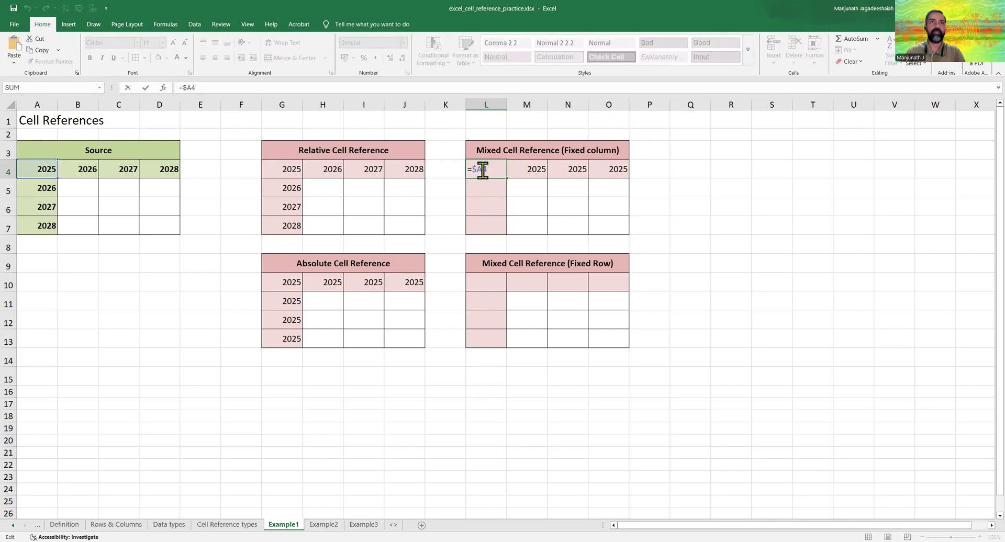
double_click(483, 170)
click(520, 187)
click(491, 172)
click(480, 188)
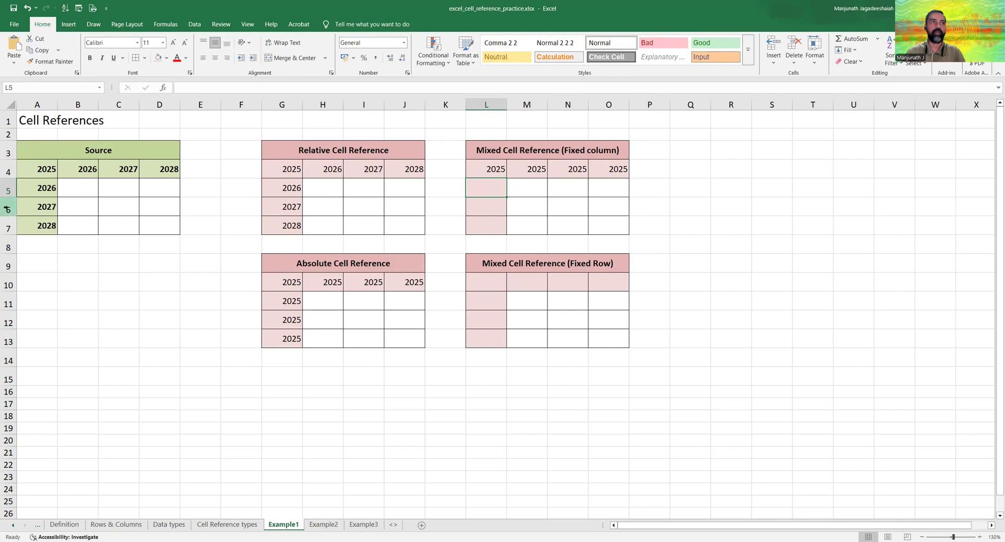
click(34, 187)
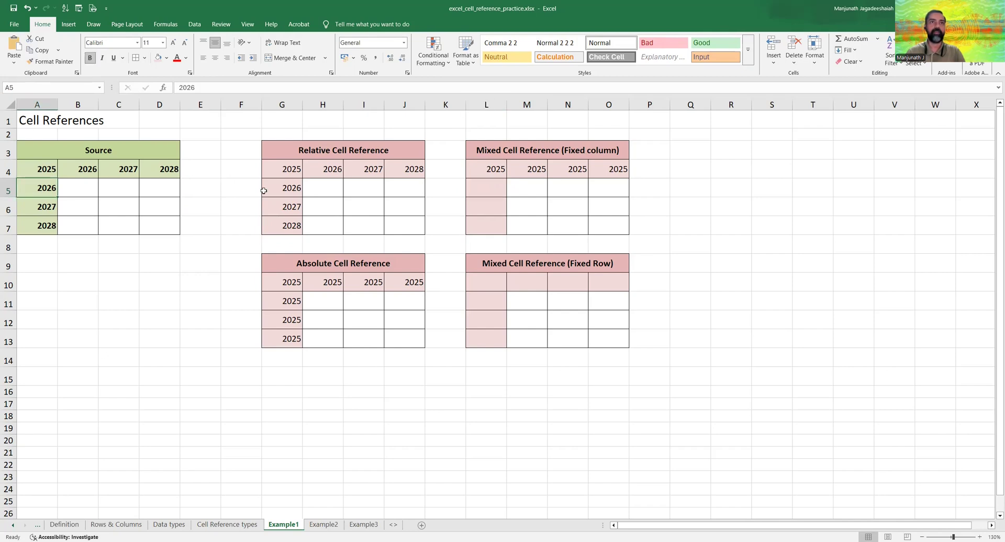
click(487, 208)
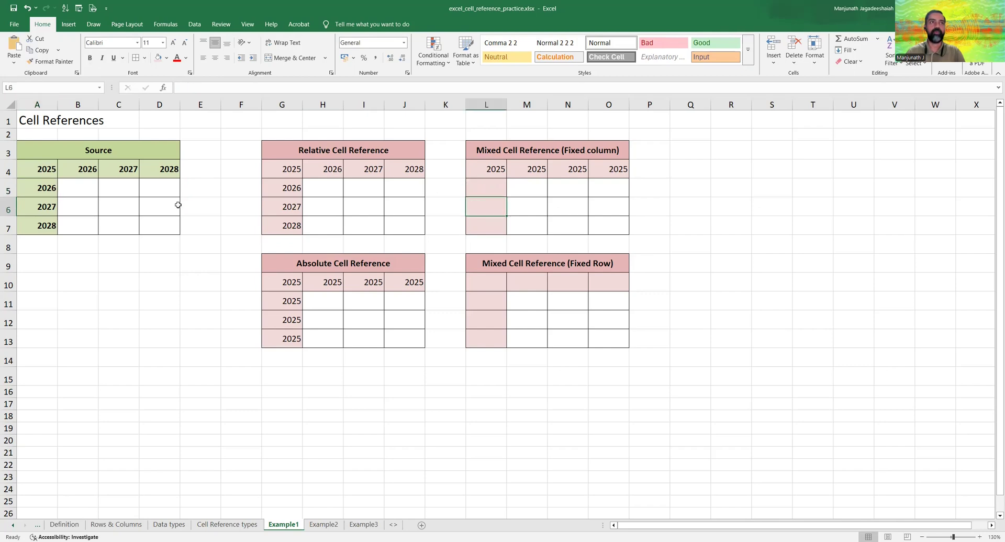
click(37, 209)
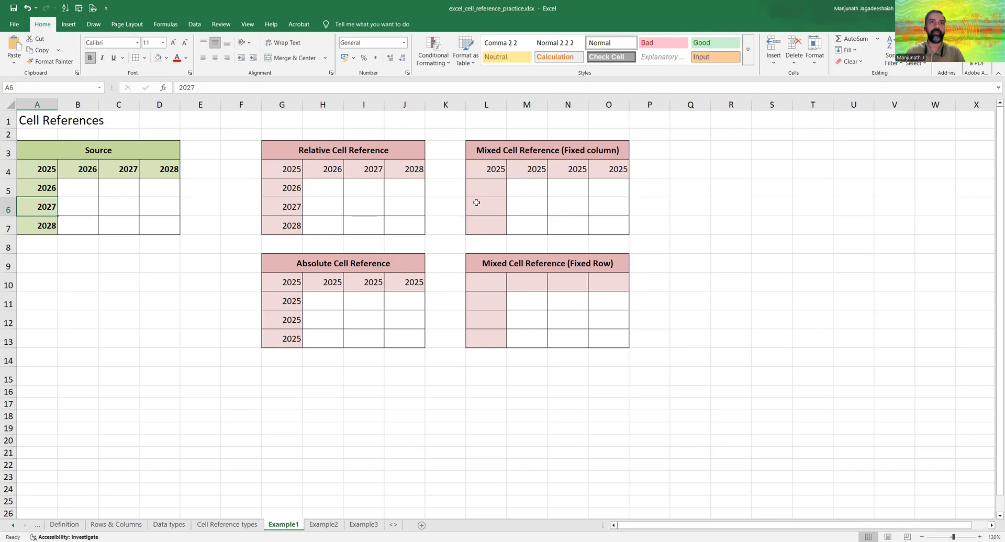
- Fill the L4 formula down to L7 and check the copied references in L5, L6 and L7 against the original
click(481, 167)
drag(505, 177, 505, 231)
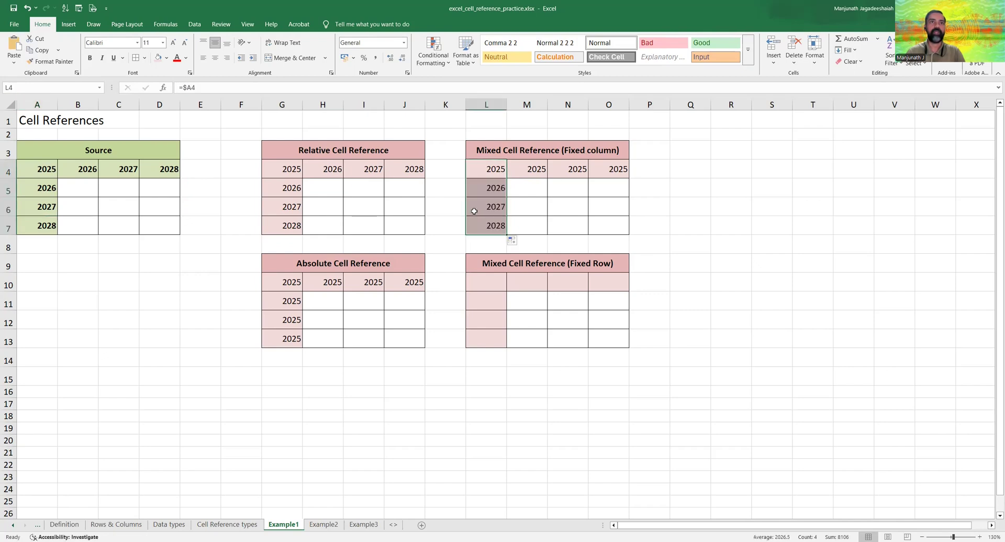
click(477, 188)
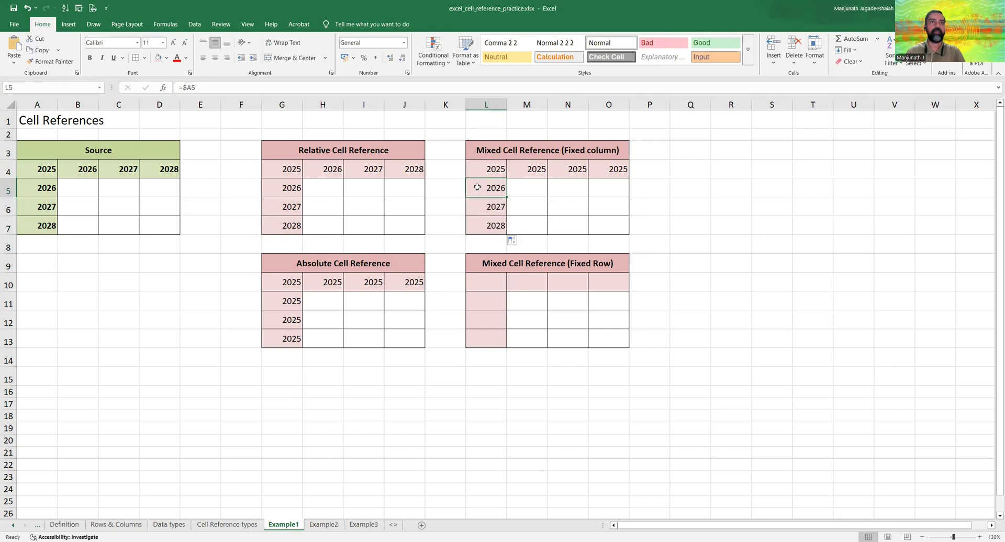
click(27, 191)
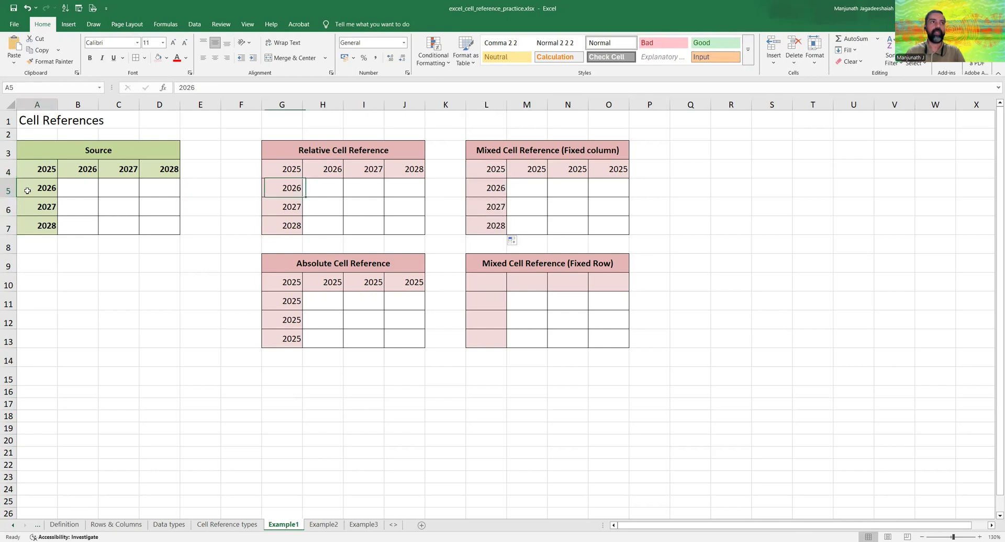
click(490, 208)
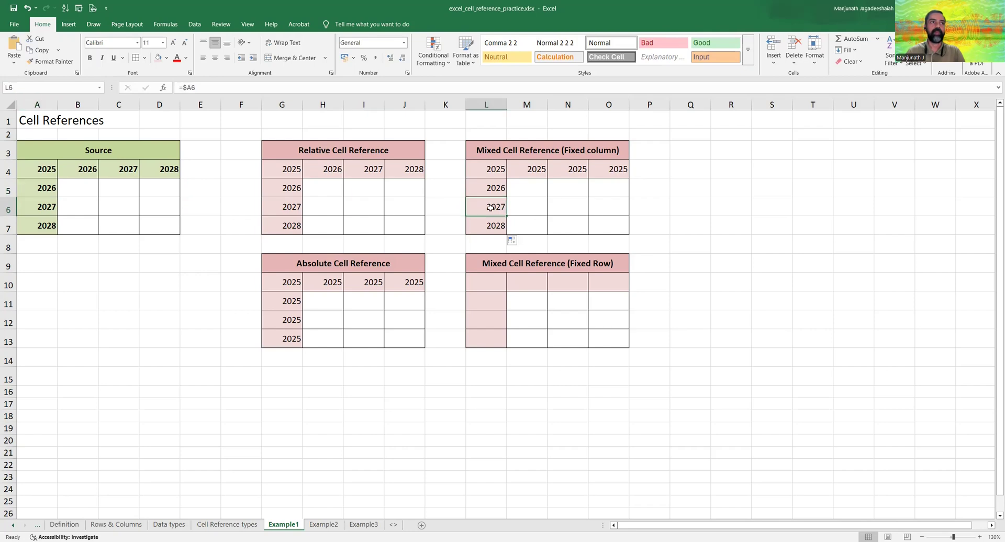
key(Down)
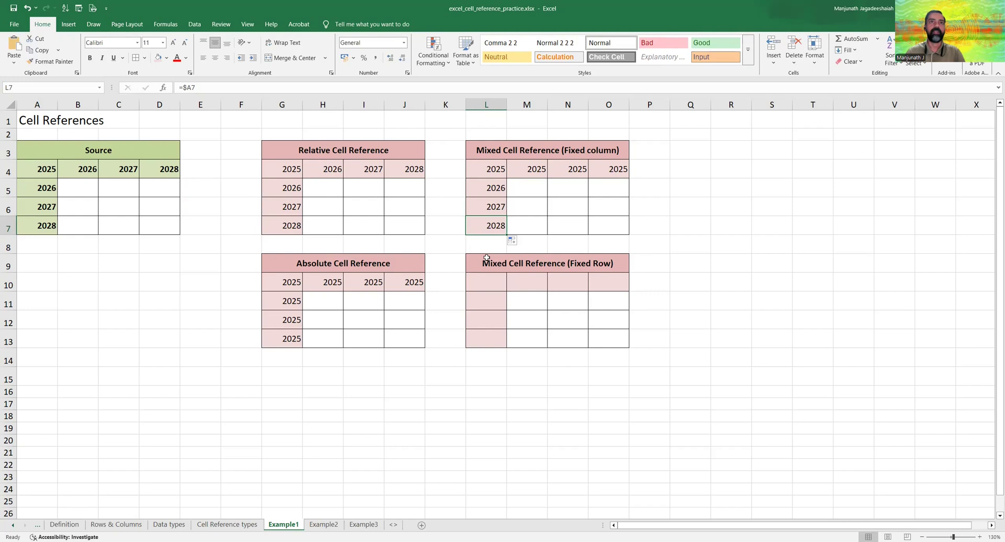
click(488, 171)
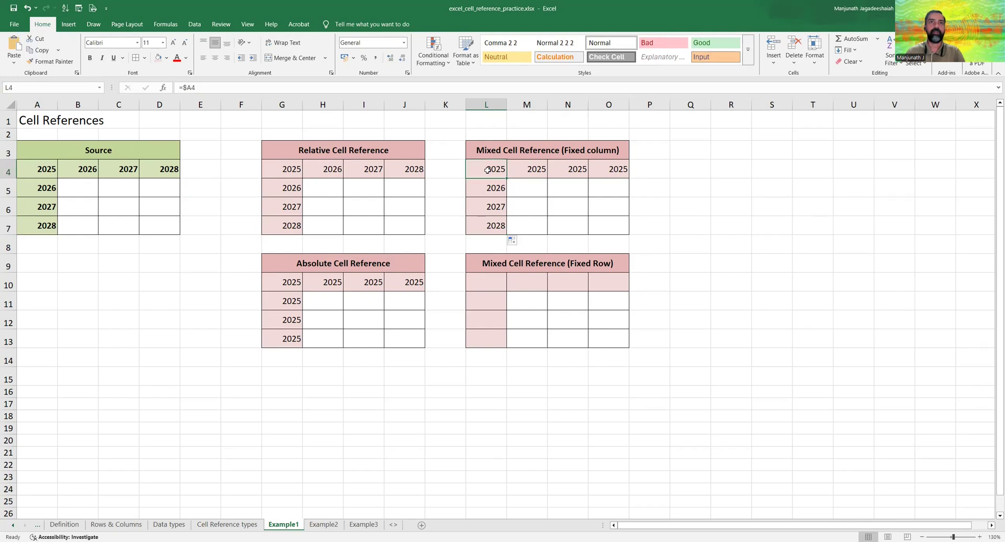
double_click(487, 170)
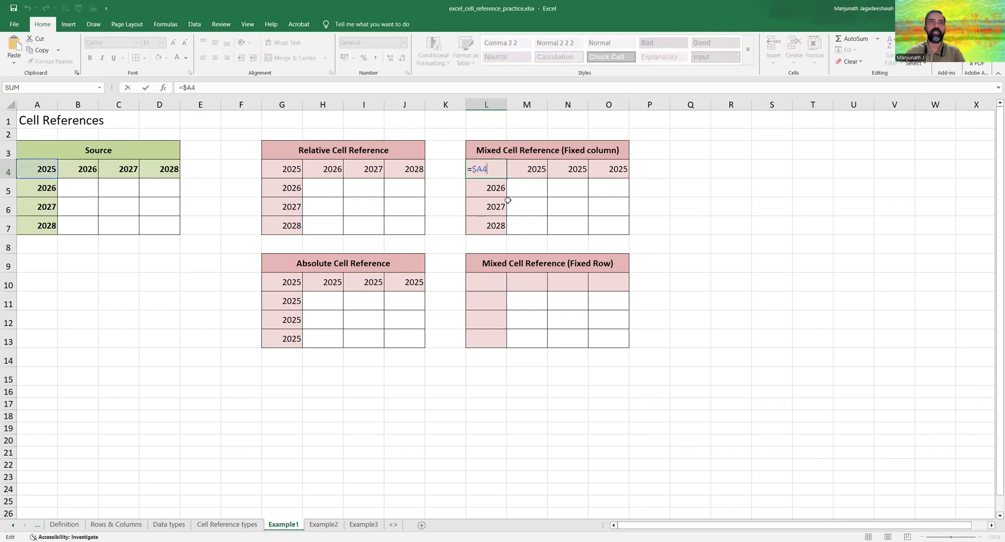
- Enter the fixed-row mixed reference formula =A$4 in cell L10 of the Mixed Cell Reference (Fixed Row) table
click(489, 285)
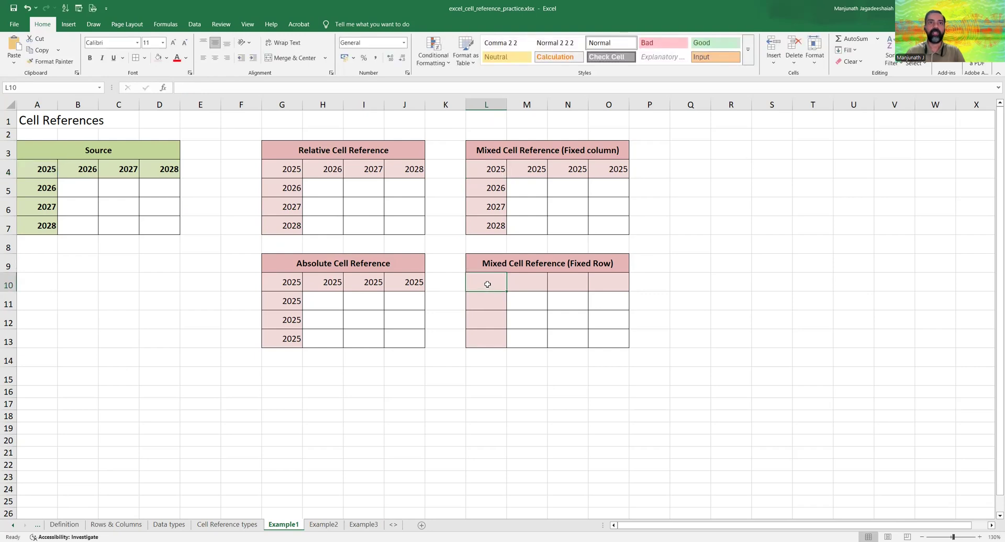
double_click(487, 284)
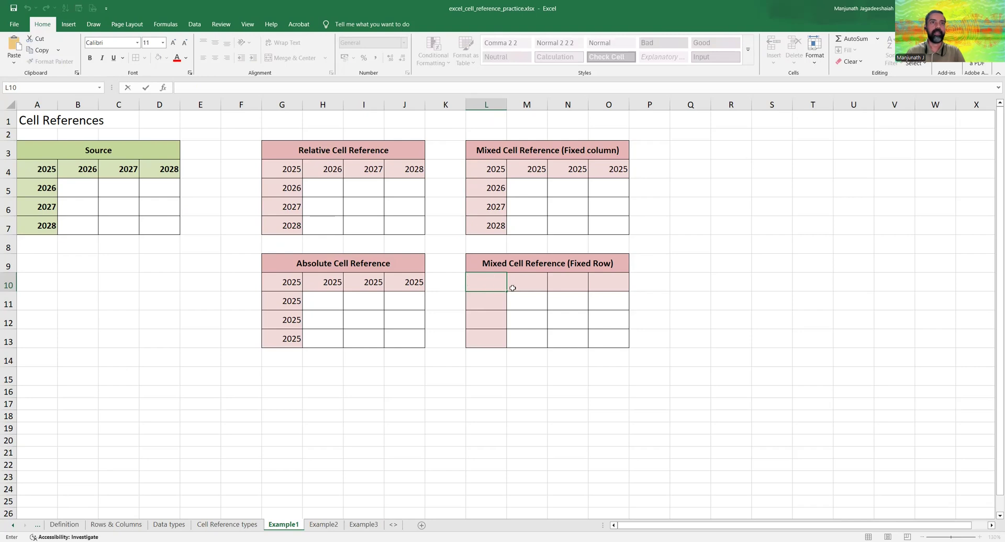
text(=)
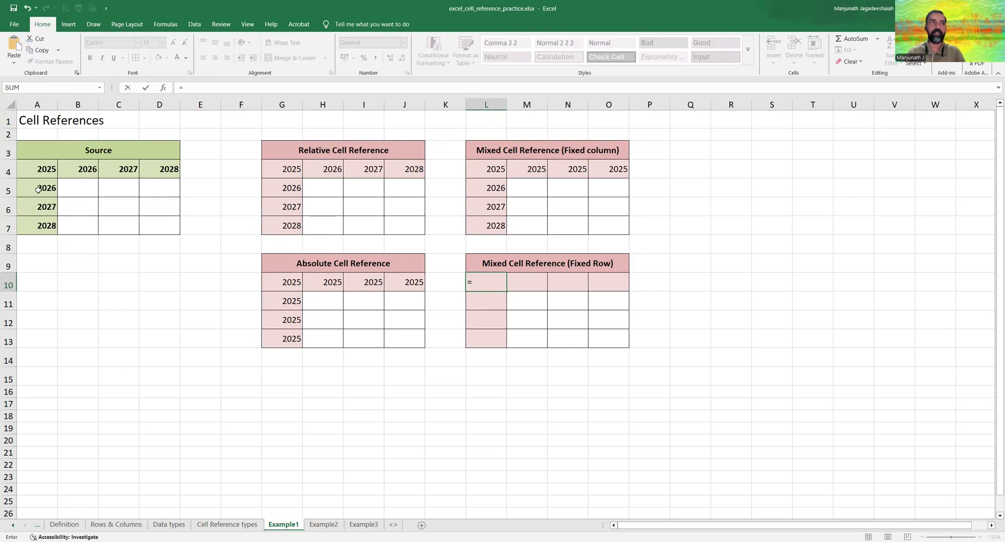
click(39, 171)
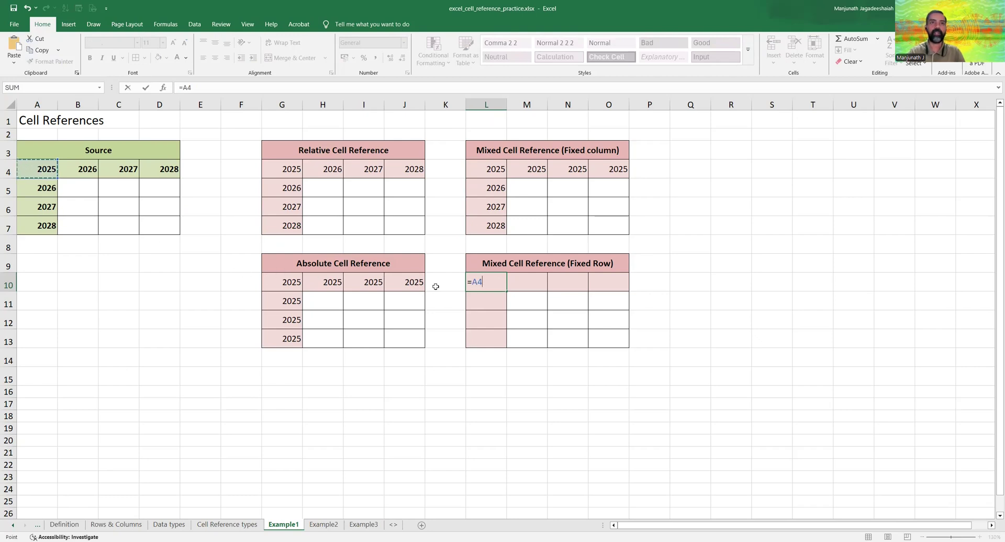
key(F4)
key(F4)
double_click(488, 283)
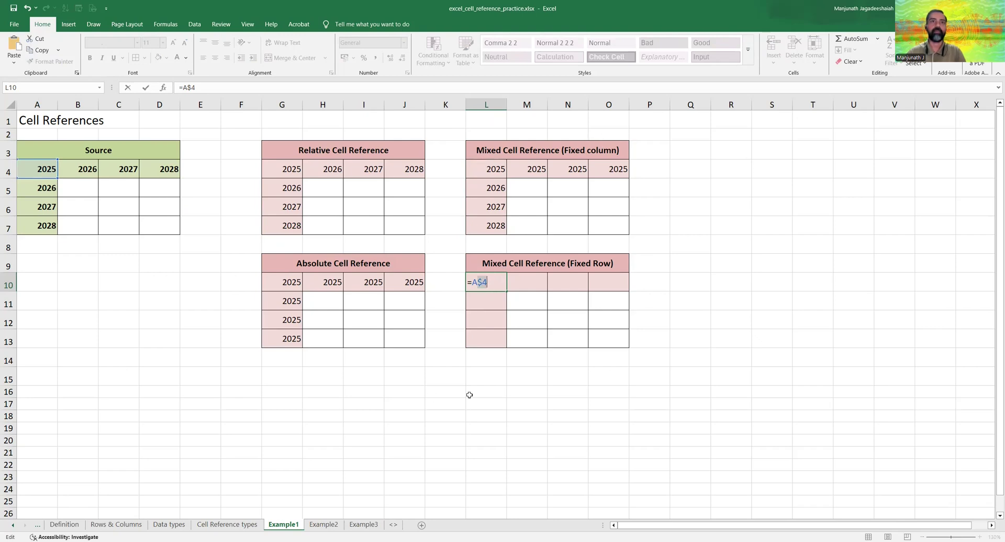
click(492, 280)
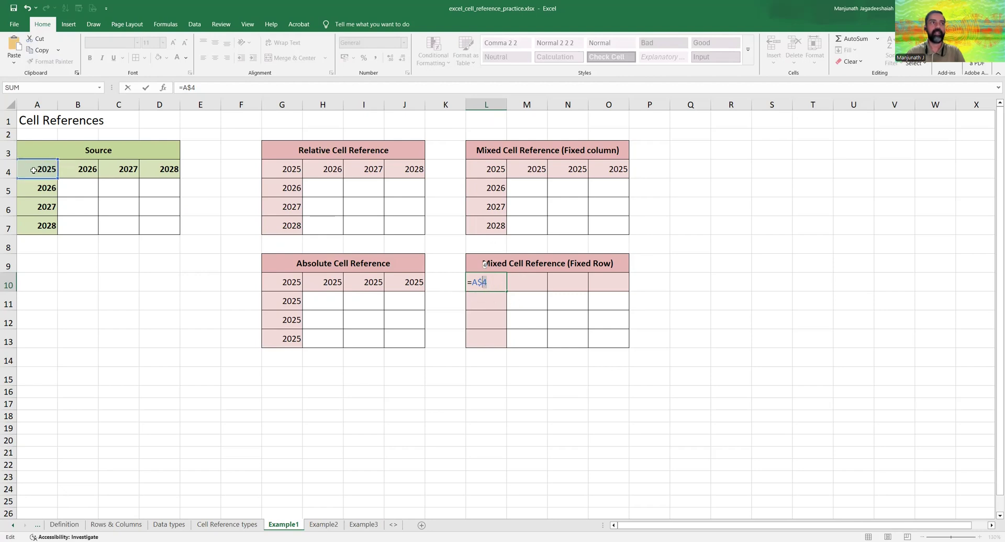
click(7, 171)
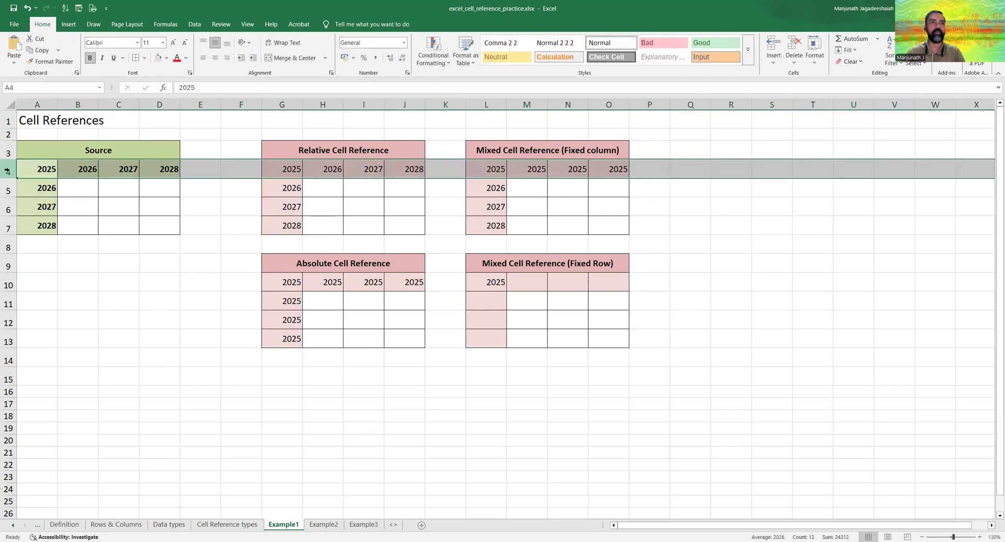
- Fill the L10 formula down to L13 and check the copied references in L11, L12 and L13
click(481, 288)
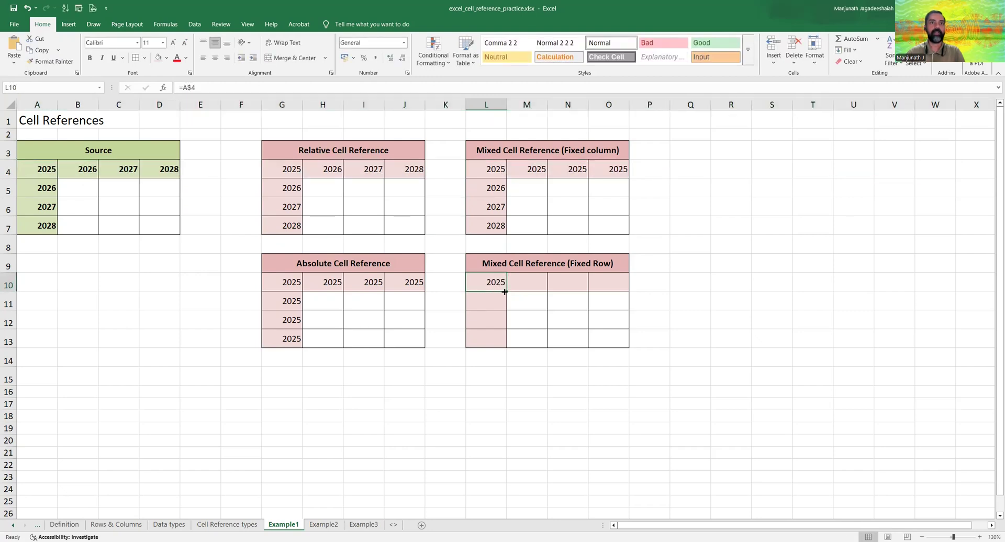
click(36, 168)
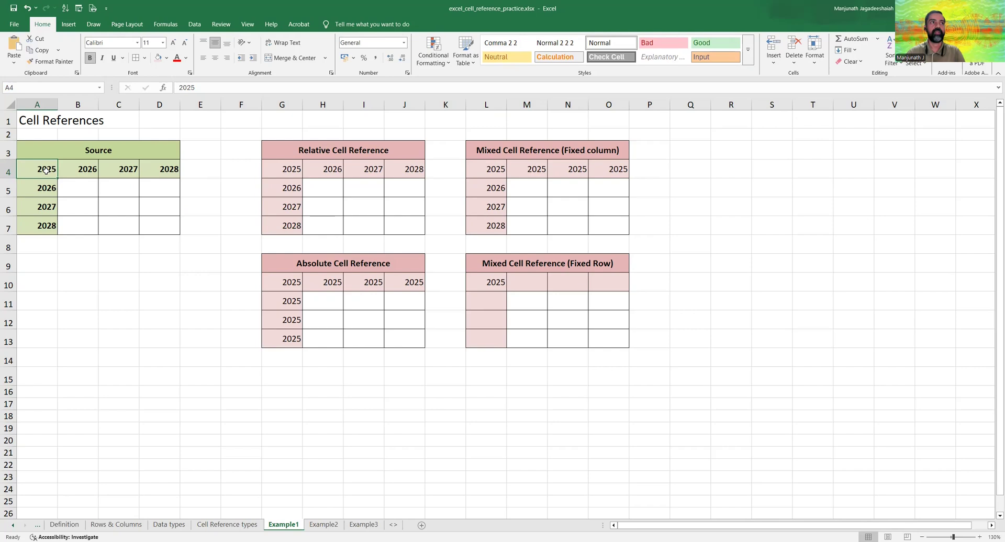
click(486, 285)
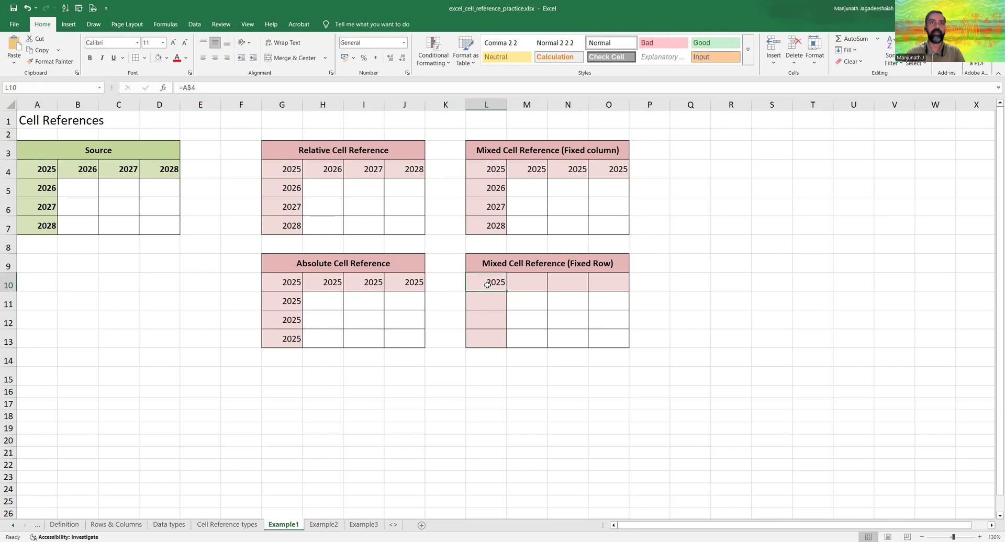
double_click(481, 283)
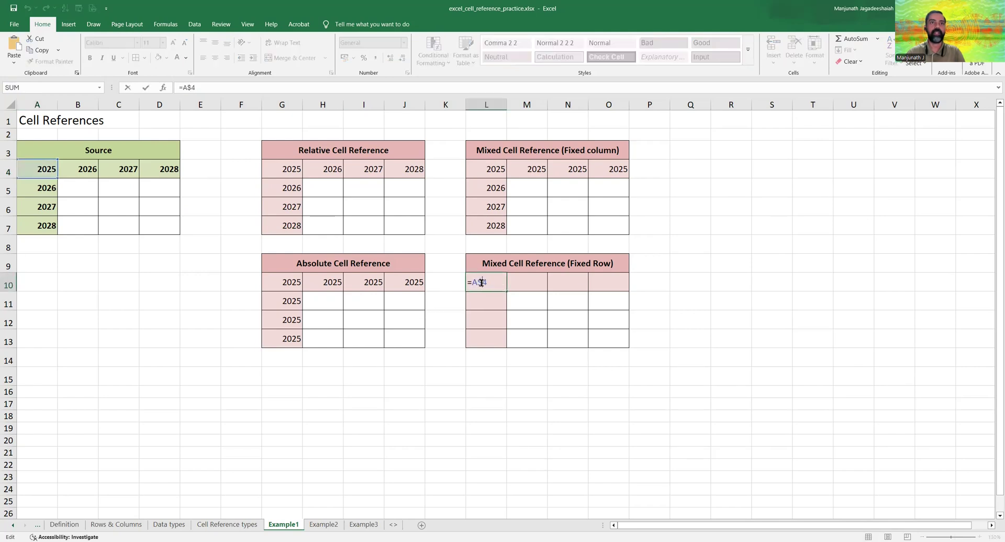
drag(506, 292, 503, 342)
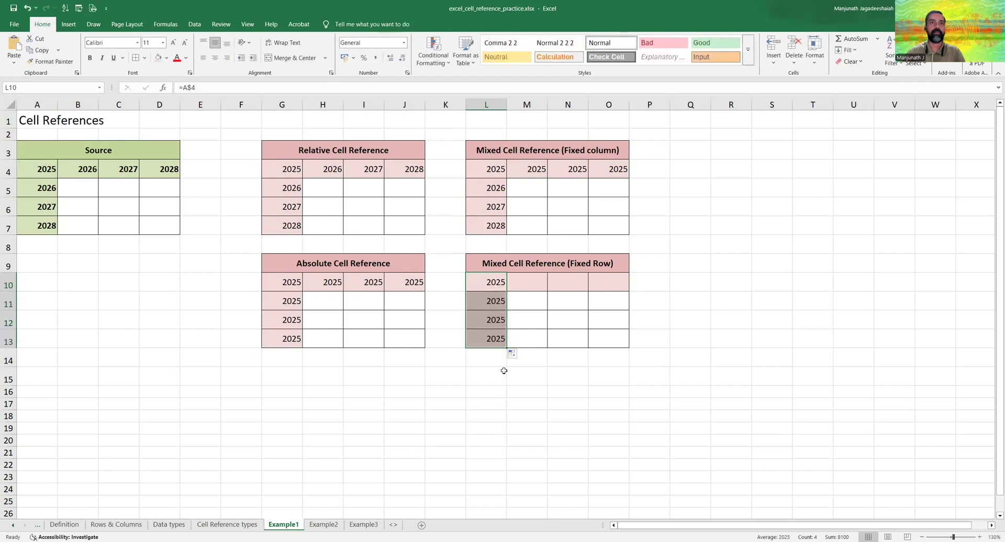
click(477, 303)
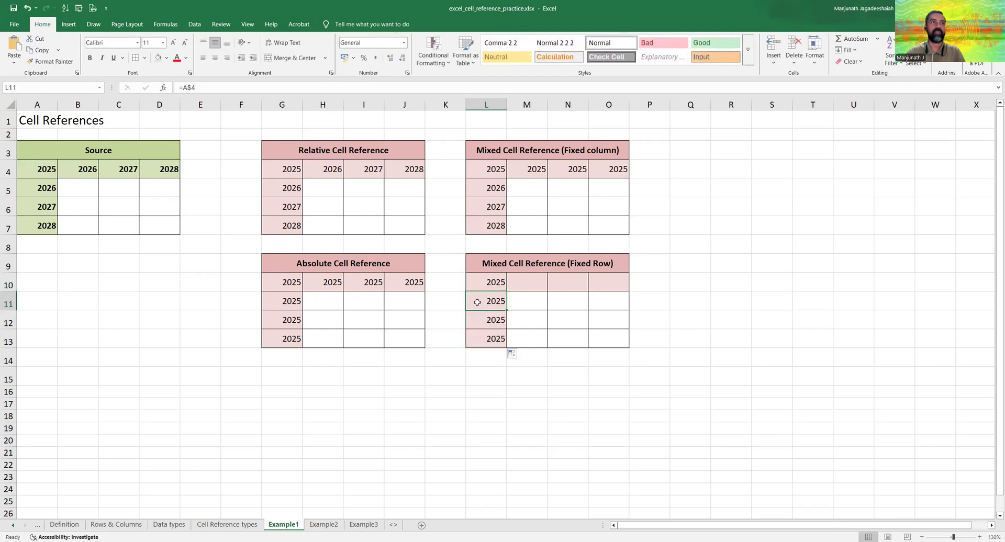
key(Down)
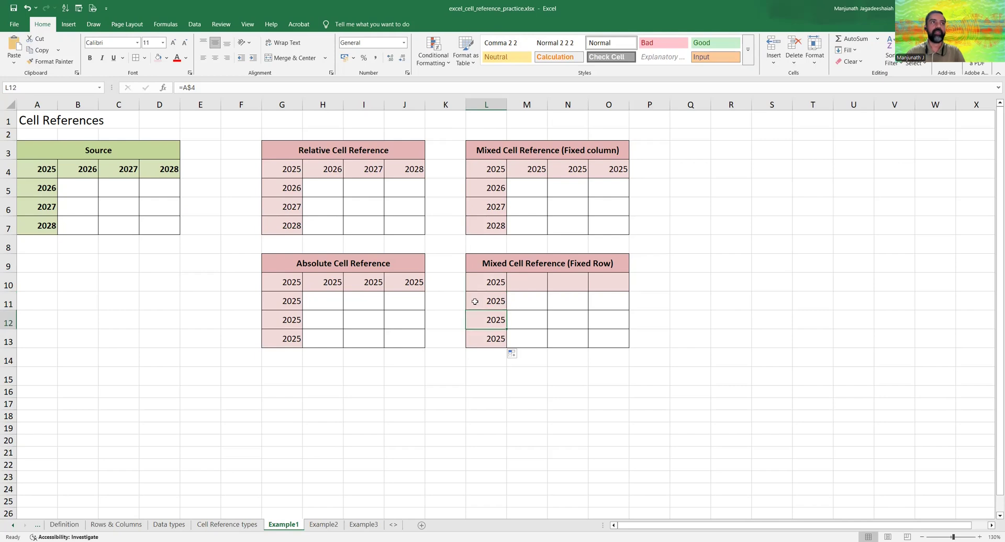
key(Down)
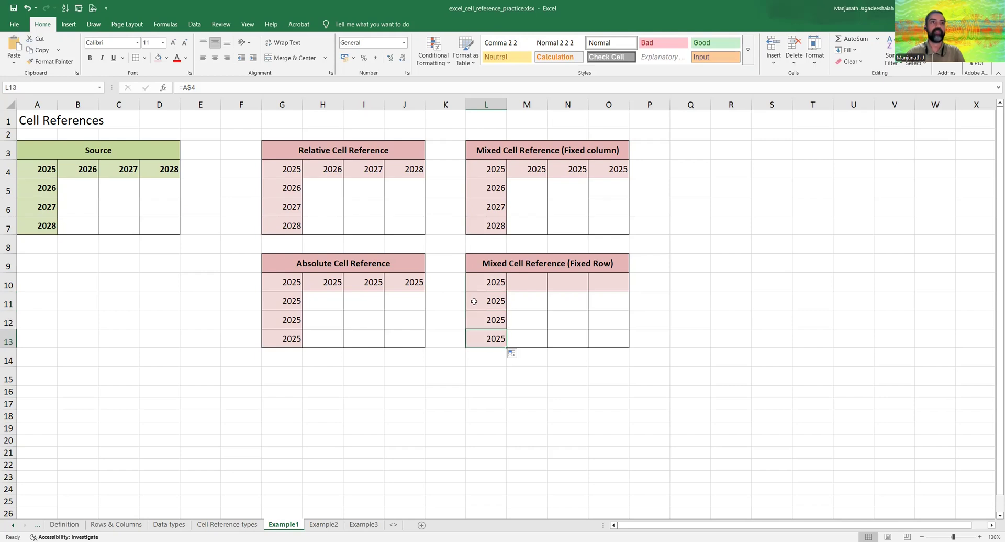
key(Up)
key(Up)
key(Up)
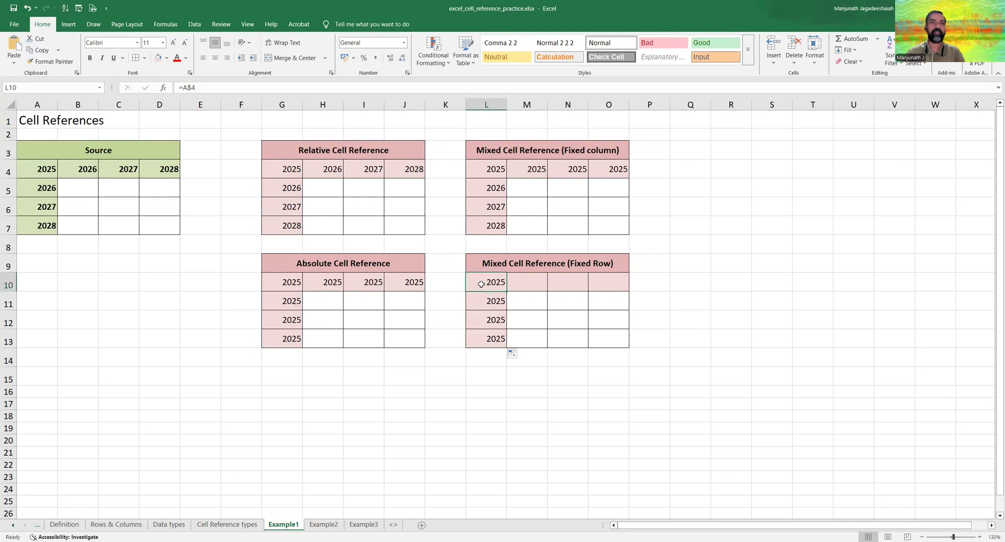
- Fill the L10 formula across to O10 and compare the copied references in M10, N10 and O10 with Source row 4
double_click(481, 284)
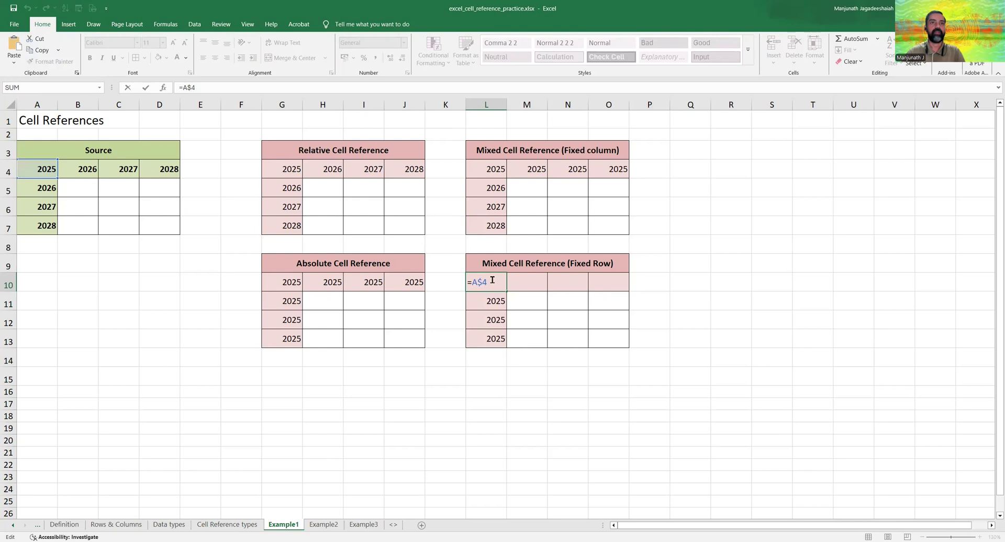
drag(507, 291, 618, 287)
click(521, 283)
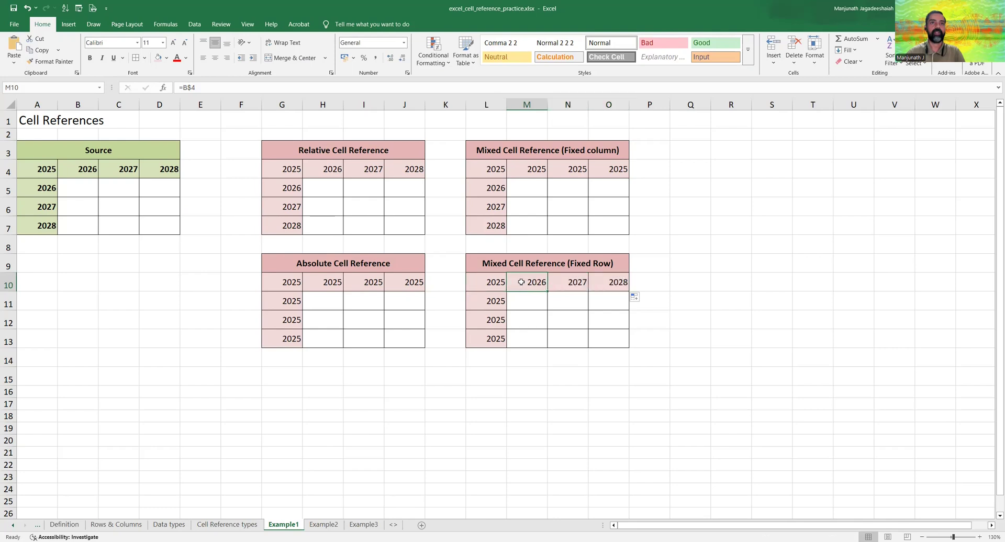
click(78, 170)
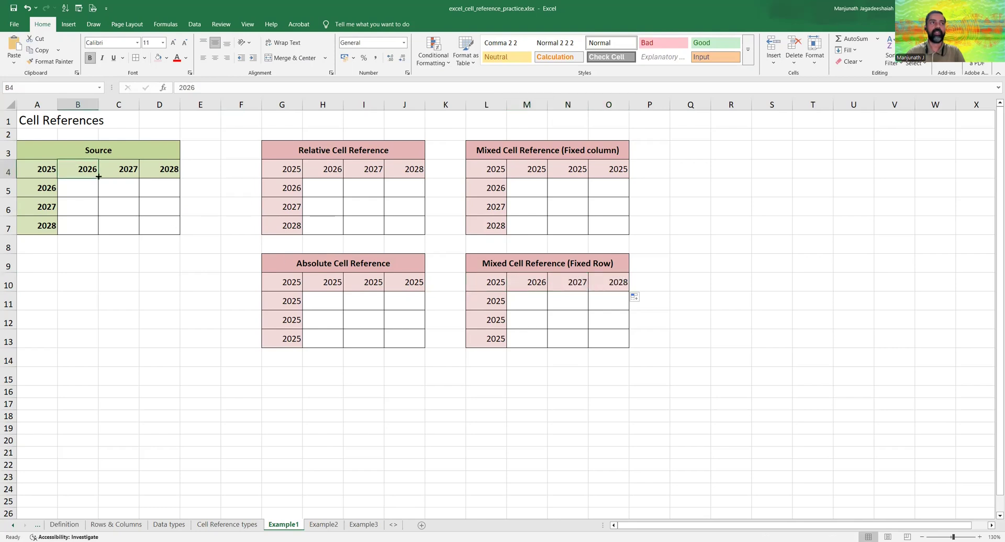
click(528, 283)
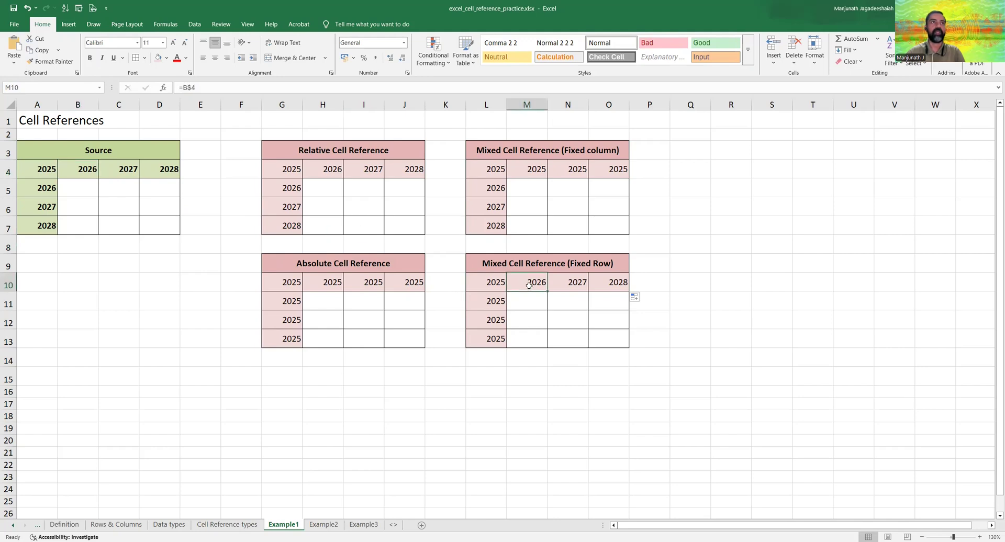
click(82, 171)
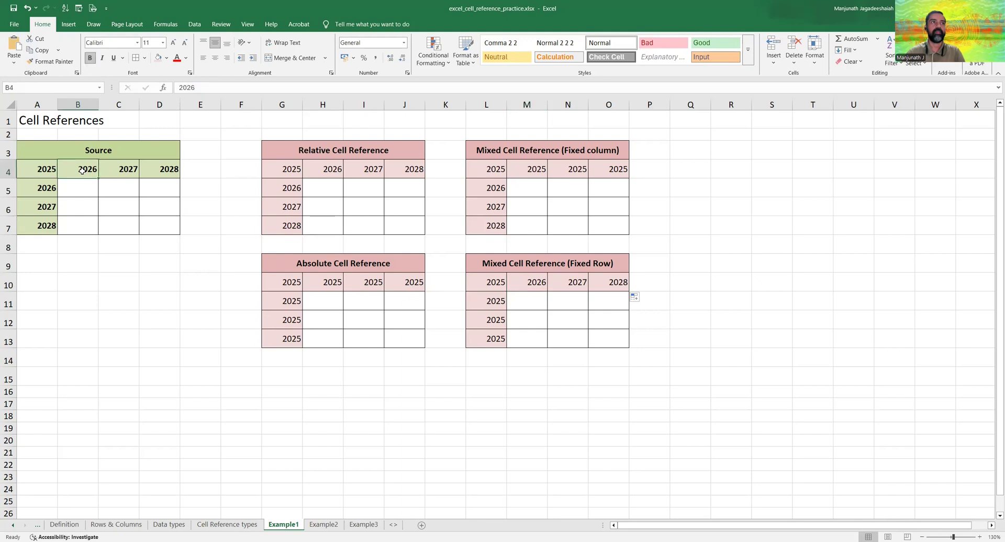
click(566, 284)
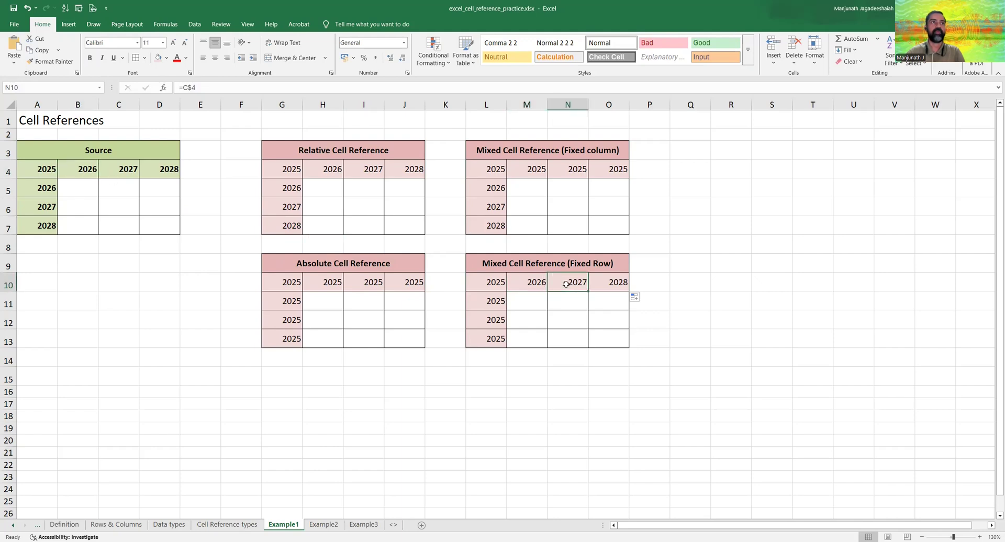
key(Right)
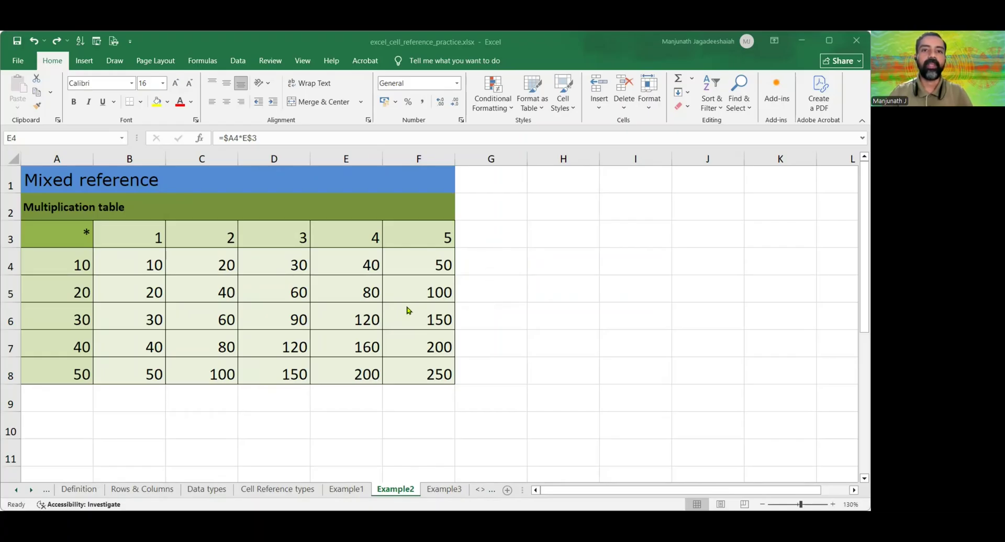
- Examine the multiplication table's results in B4:F8, its row multipliers in A4:A8 and its column multipliers in B3:F3
click(267, 305)
drag(126, 261, 413, 368)
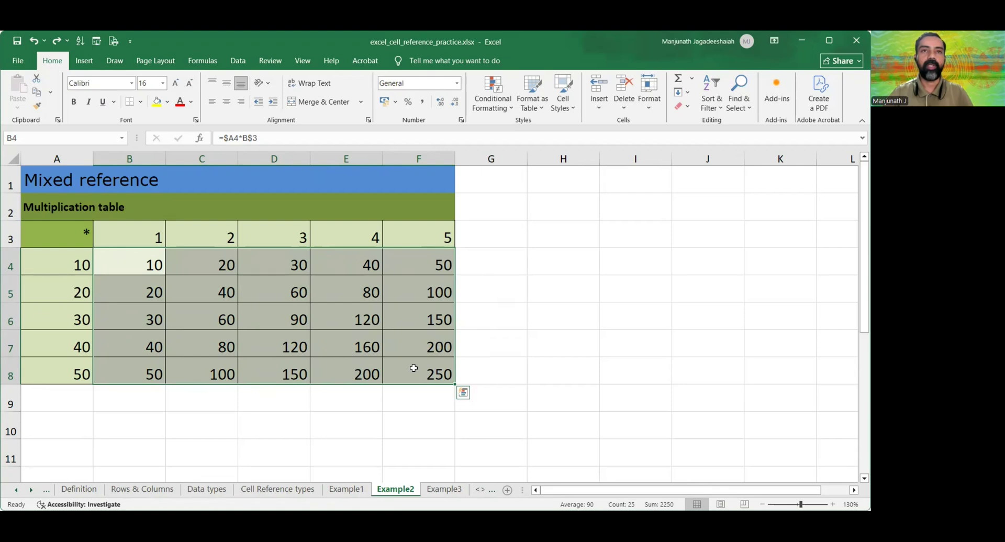
click(414, 368)
click(55, 263)
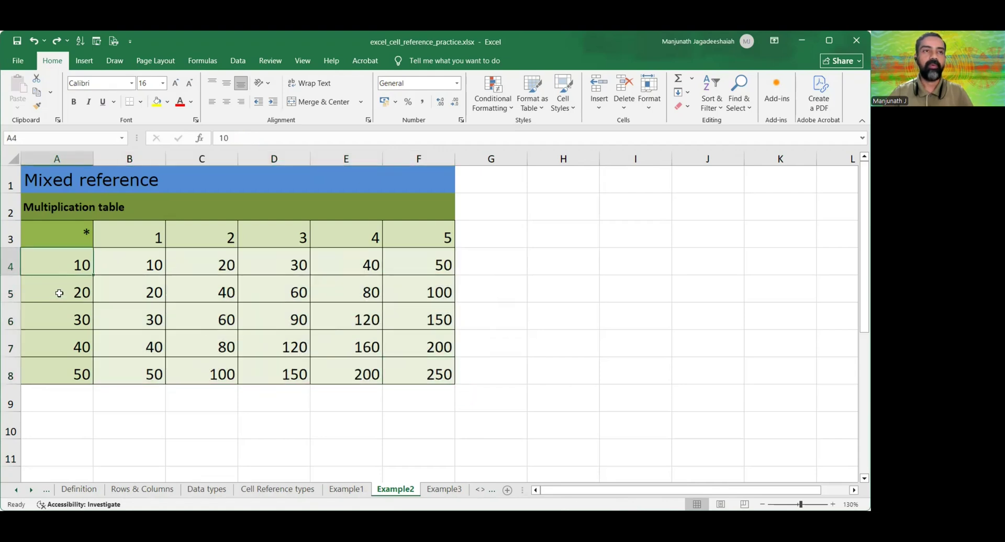
drag(59, 294, 62, 370)
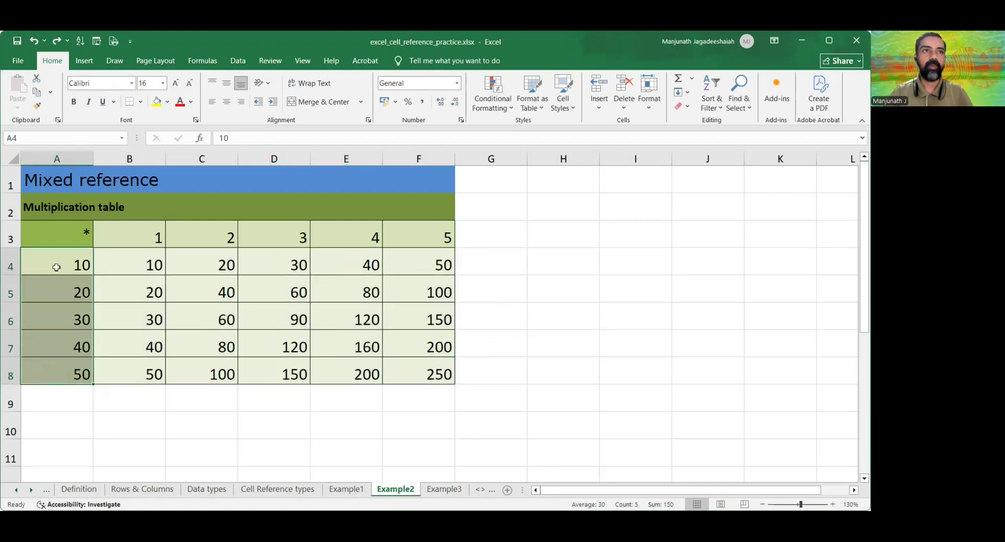
click(63, 370)
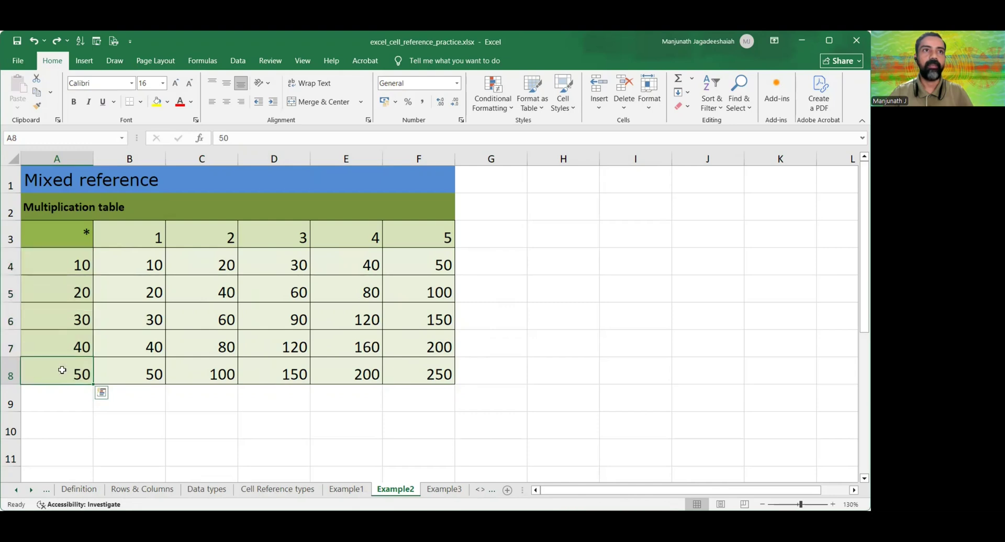
click(112, 236)
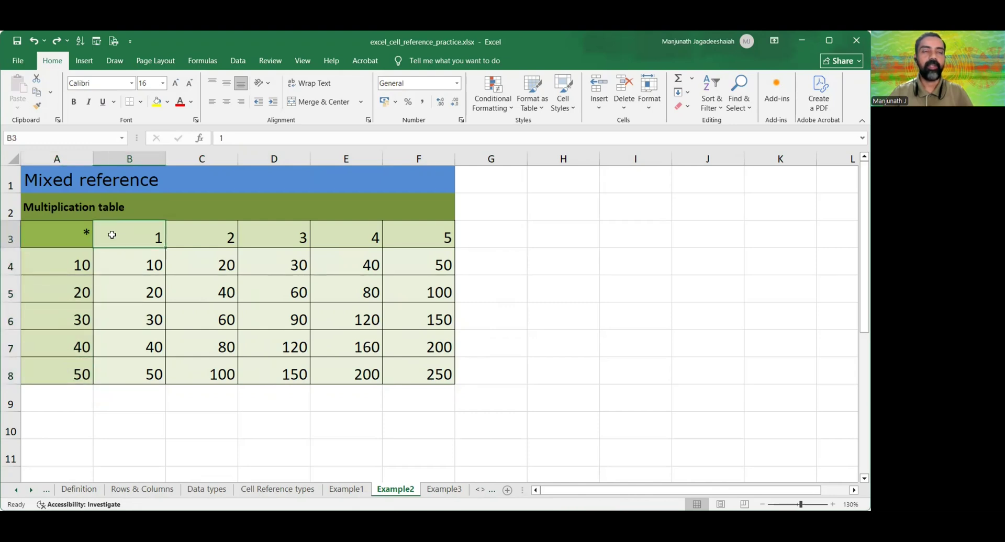
drag(112, 235, 403, 233)
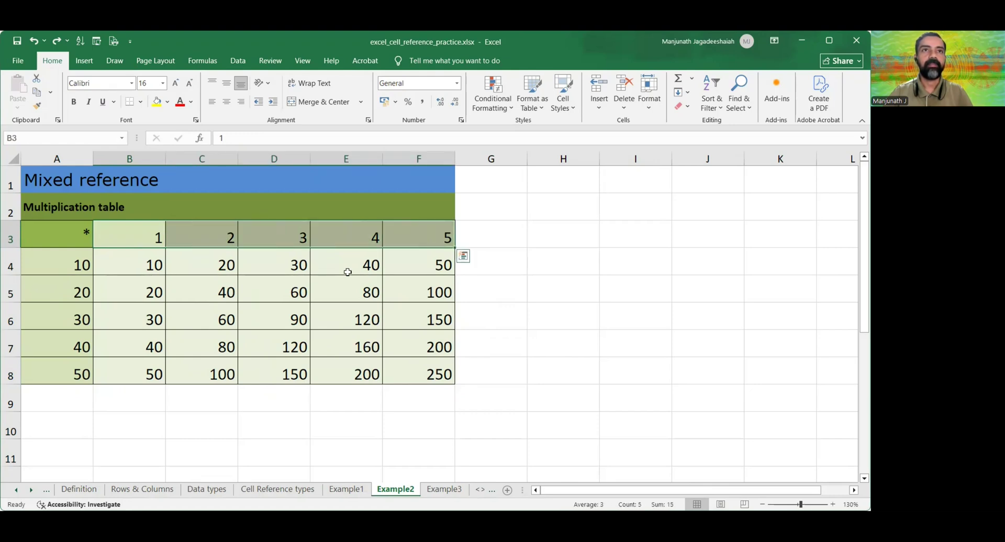
- Trace how the results in B4 and C4 combine the multiplier in column A with the multipliers in row 3
click(146, 264)
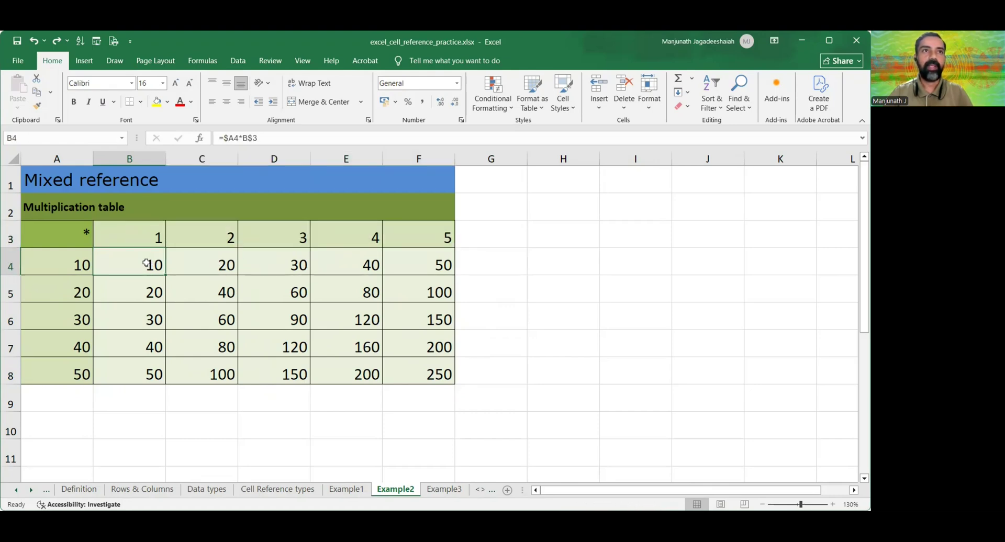
drag(58, 265, 67, 369)
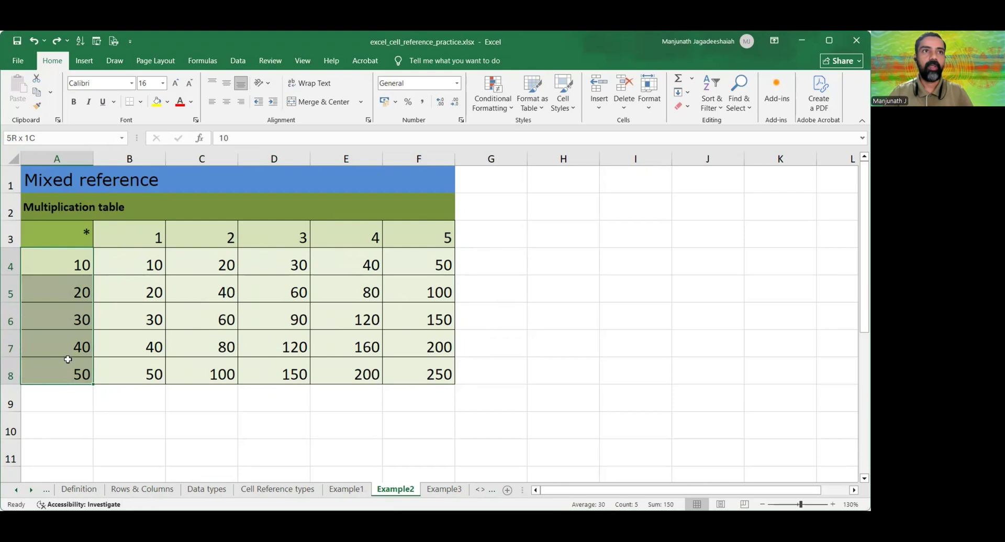
drag(142, 235, 410, 239)
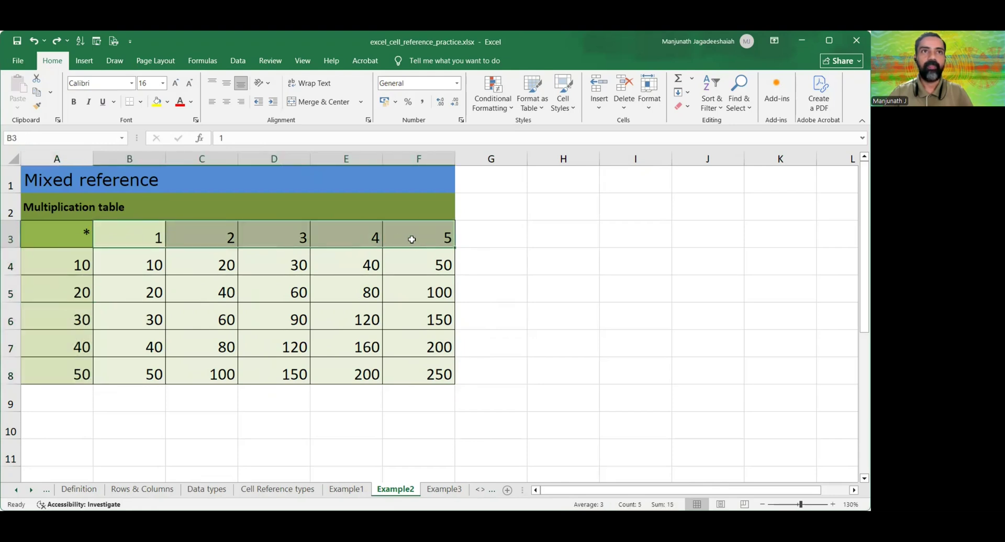
click(149, 266)
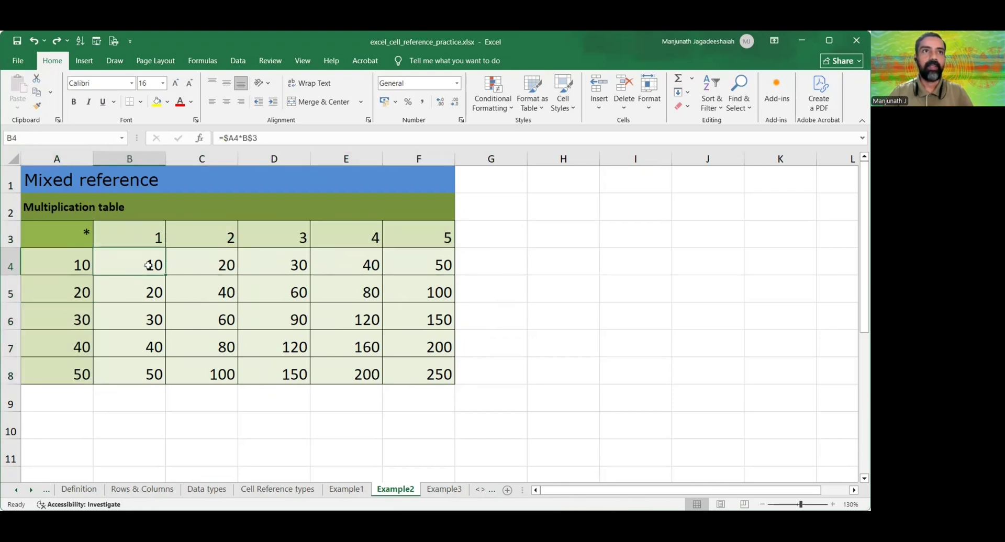
click(65, 266)
click(129, 235)
click(198, 268)
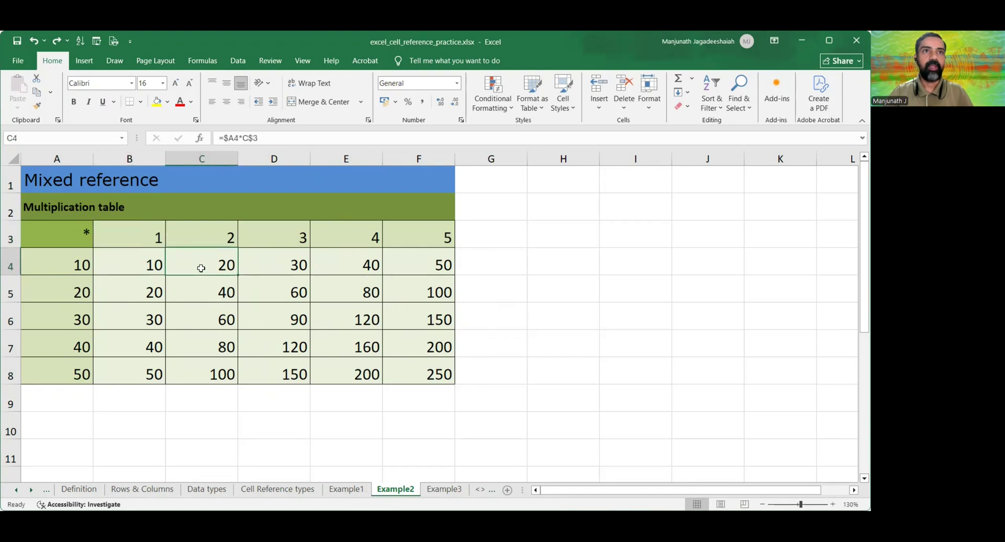
click(45, 268)
click(214, 238)
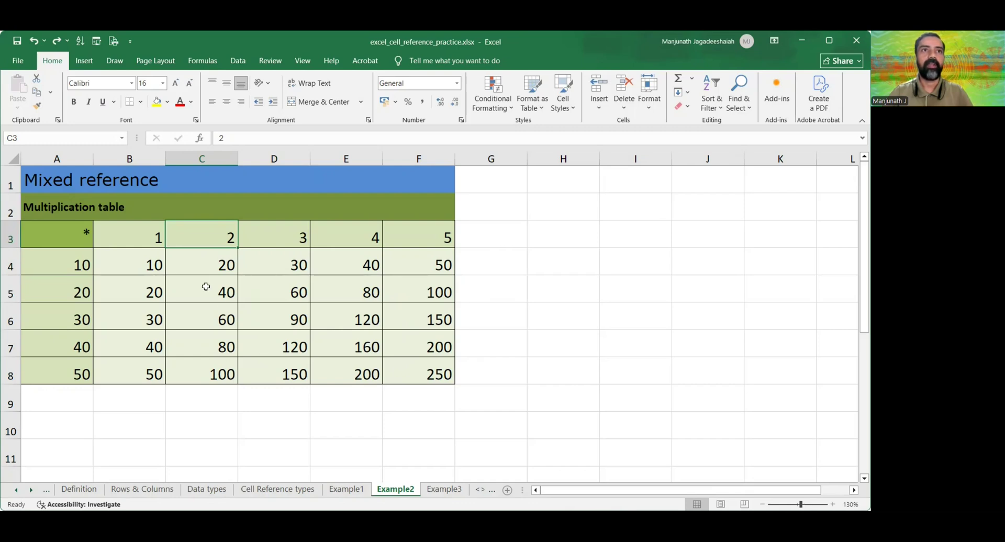
- Clear the multiplication results in B4:F8 and enter the relative formula =A4*B3 in cell B4
drag(149, 266, 451, 374)
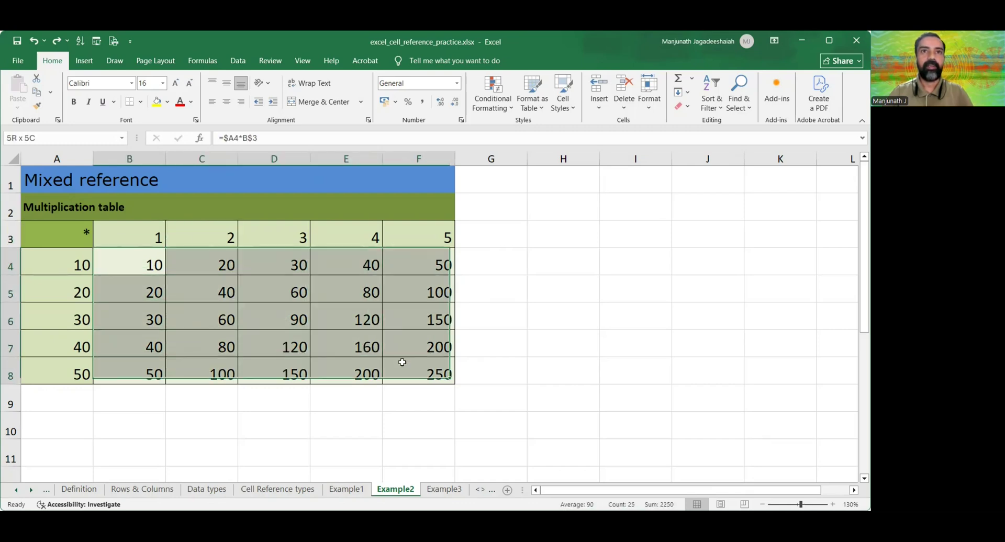
key(Delete)
click(126, 262)
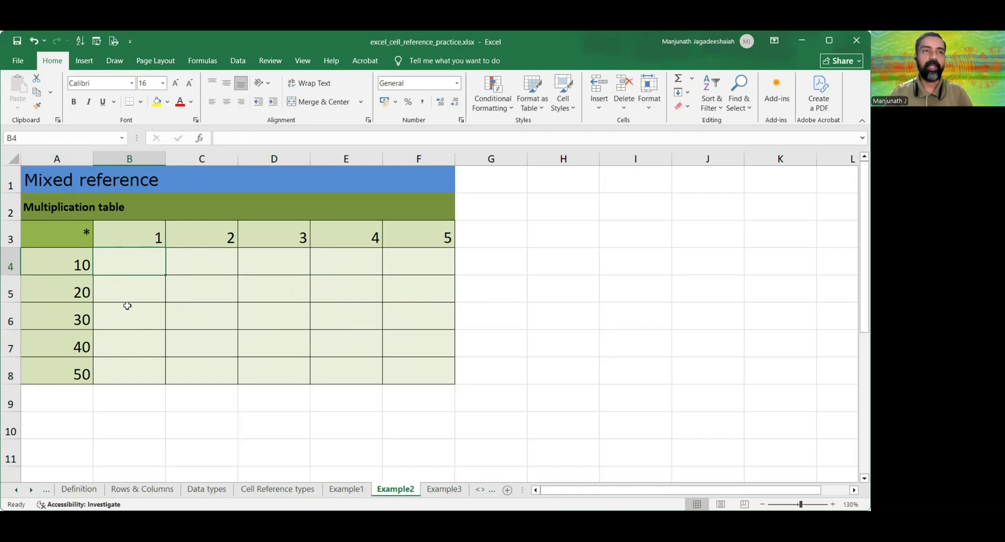
text(=)
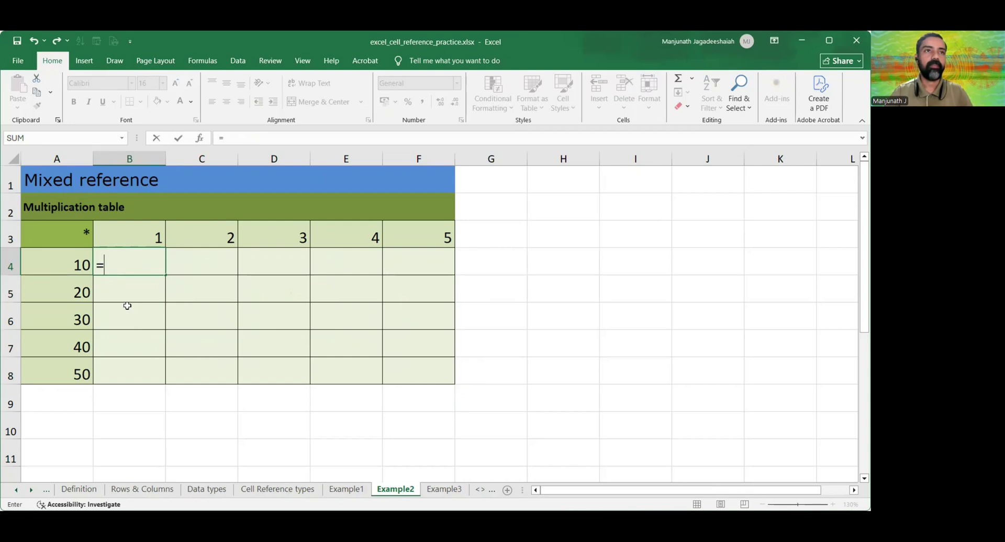
click(53, 265)
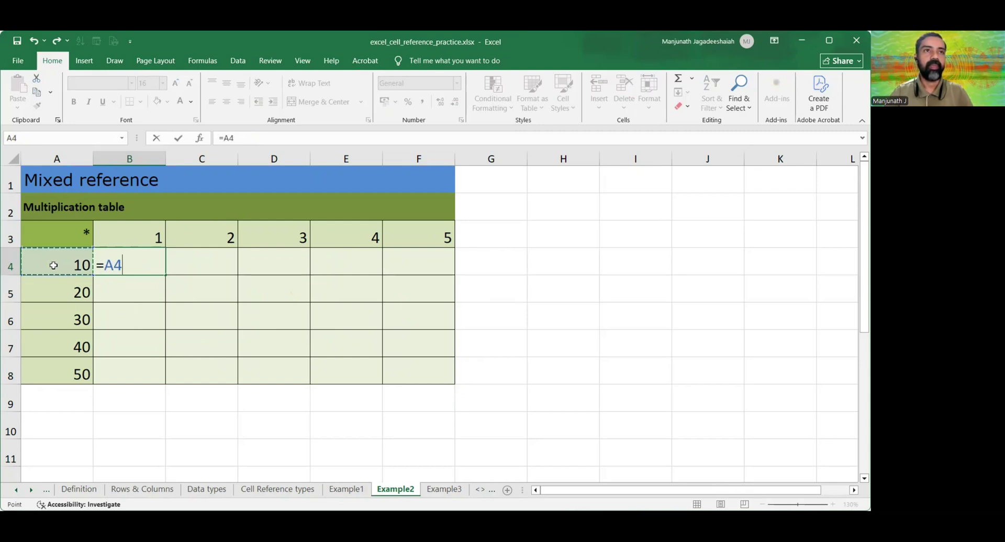
text(*)
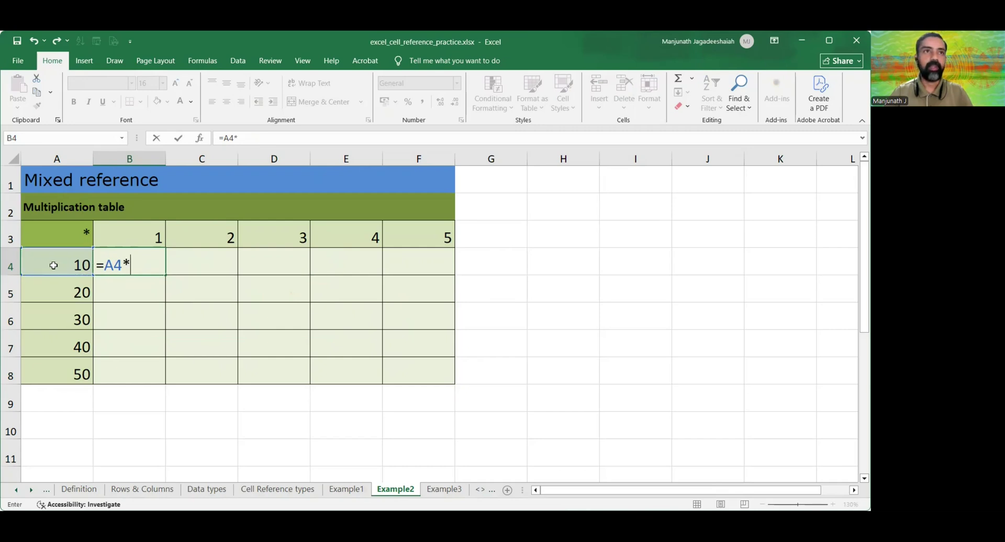
click(136, 237)
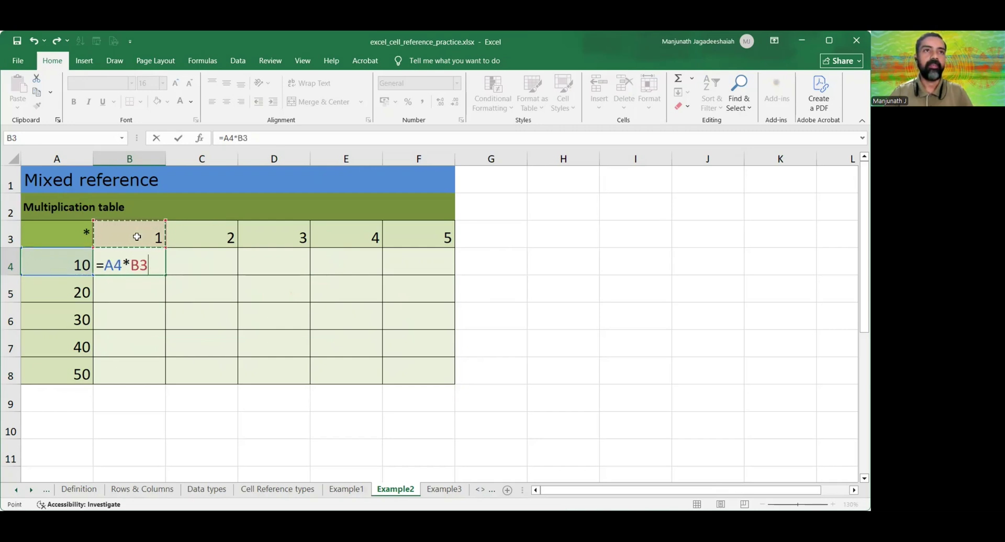
key(ctrl+Return)
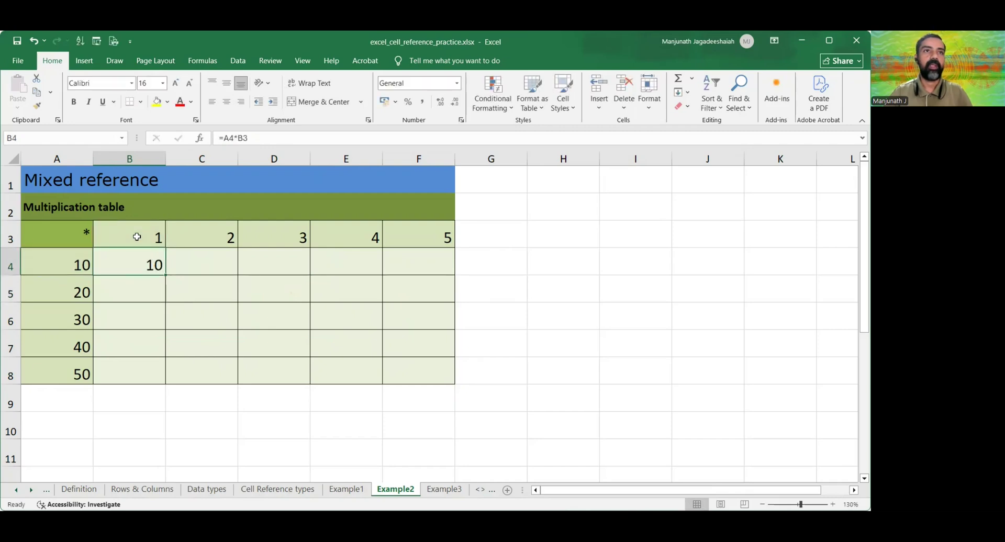
- Fill the relative B4 formula across to F4 and compare the references in D4 and E4 with A4 and row 3
drag(164, 276, 425, 273)
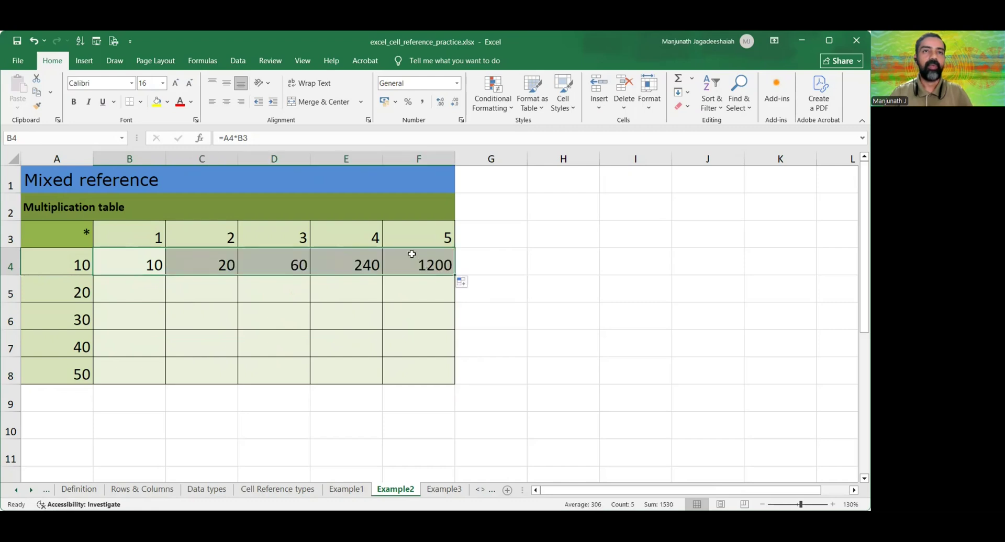
click(267, 263)
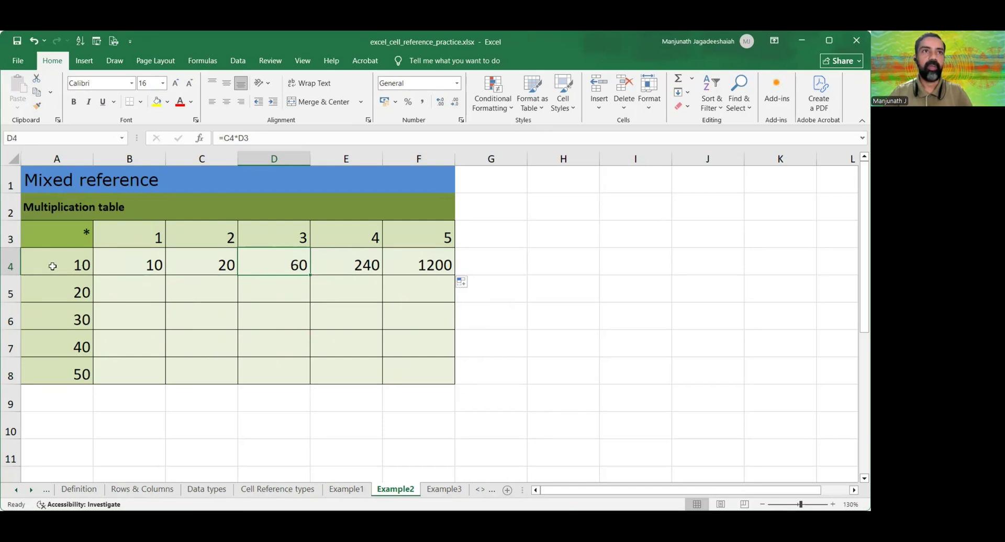
click(344, 265)
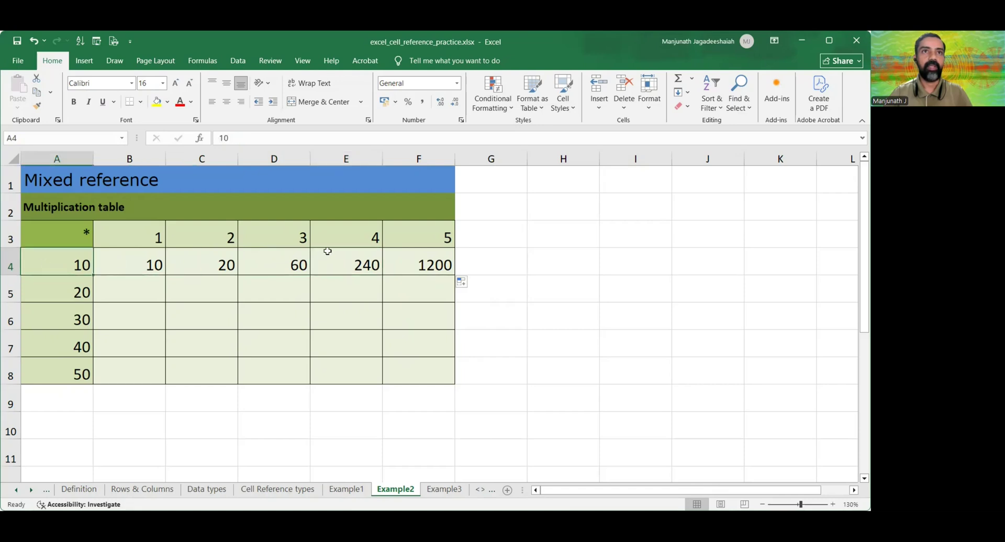
click(344, 242)
click(337, 266)
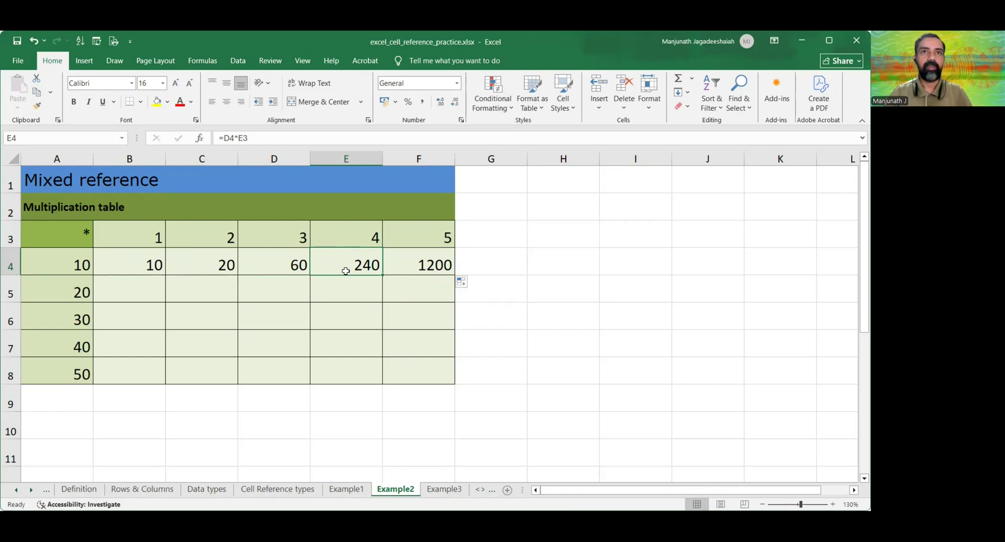
- Clear the copied formulas from C4:F4, keeping the one in B4
click(428, 265)
drag(428, 265, 219, 265)
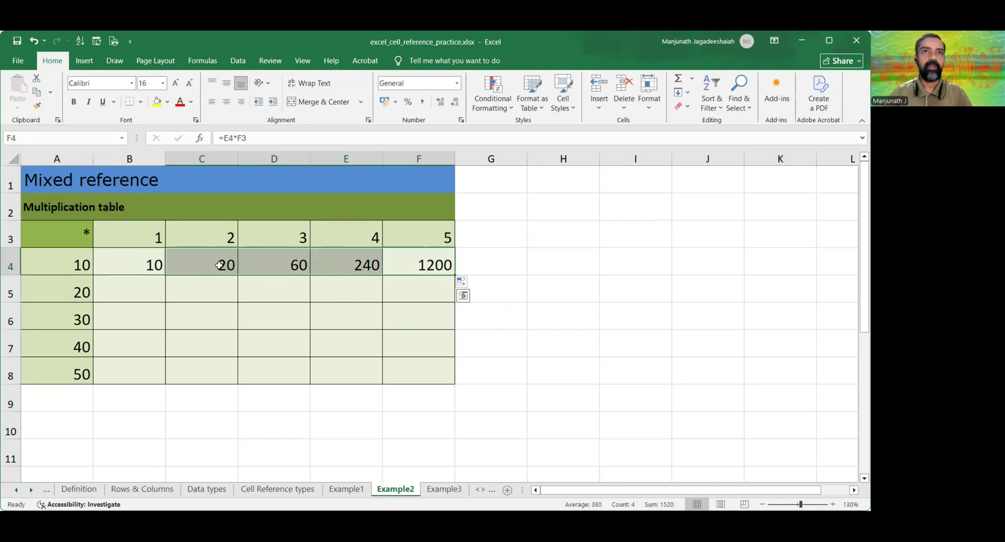
key(Delete)
- Fix the column of the A4 reference in B4 so the formula is =$A4*B3
double_click(132, 266)
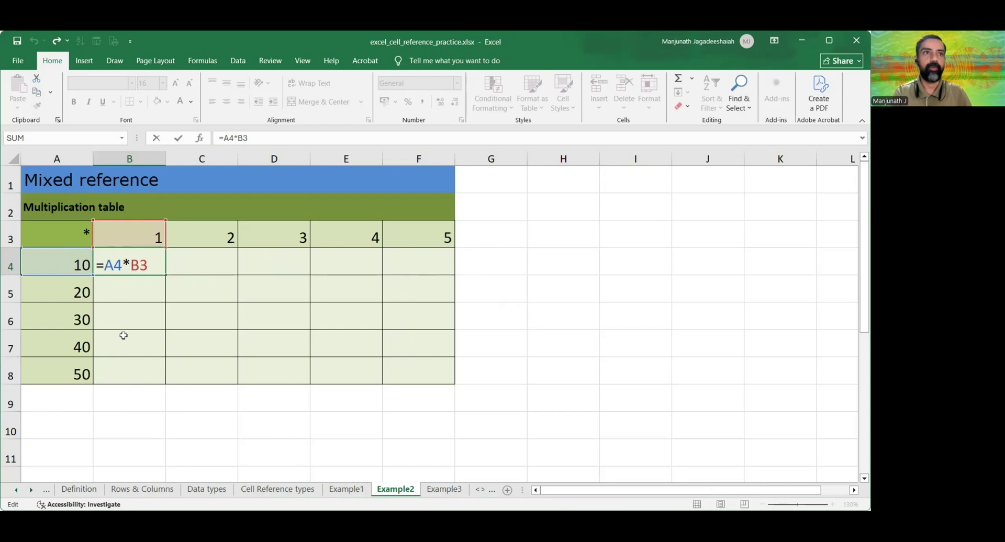
key(F4)
key(F4)
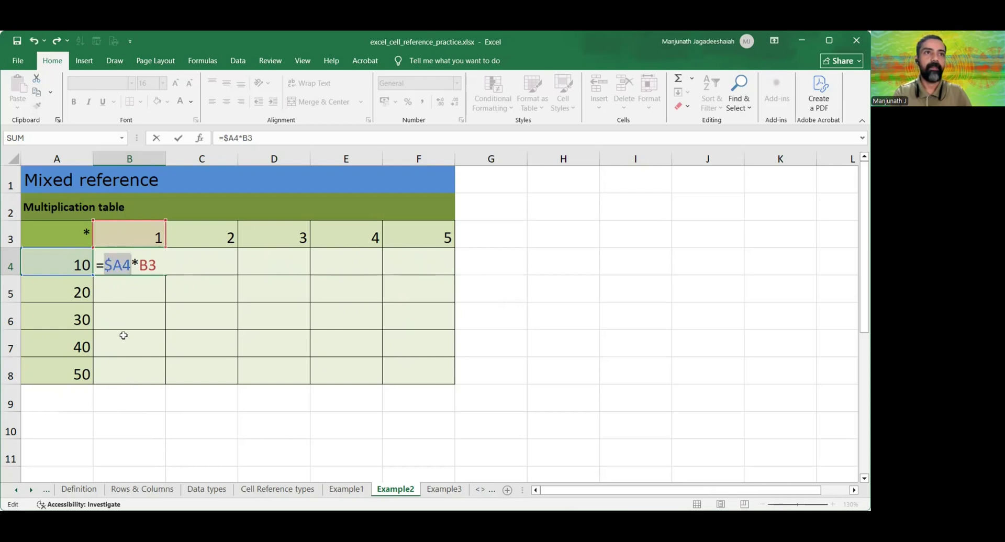
click(111, 265)
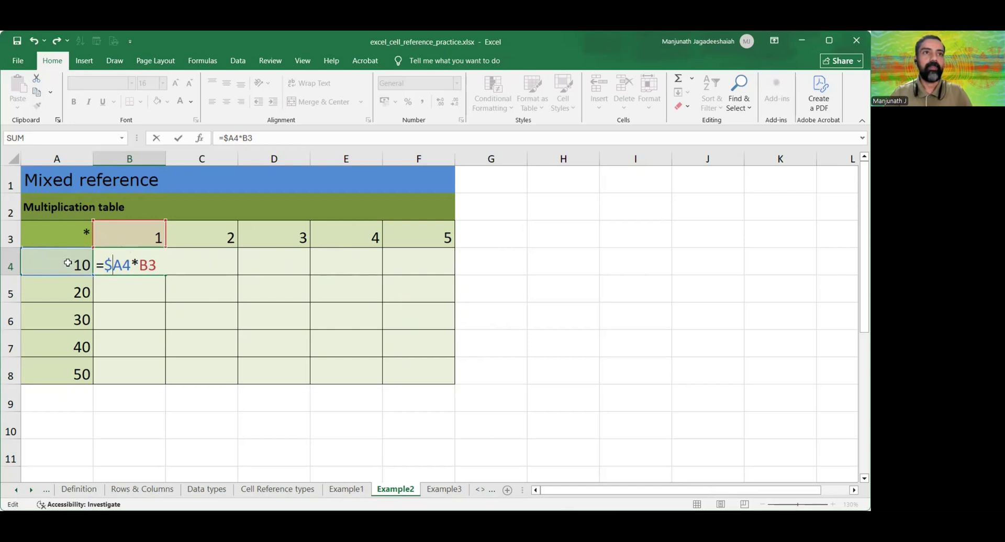
key(Return)
key(Up)
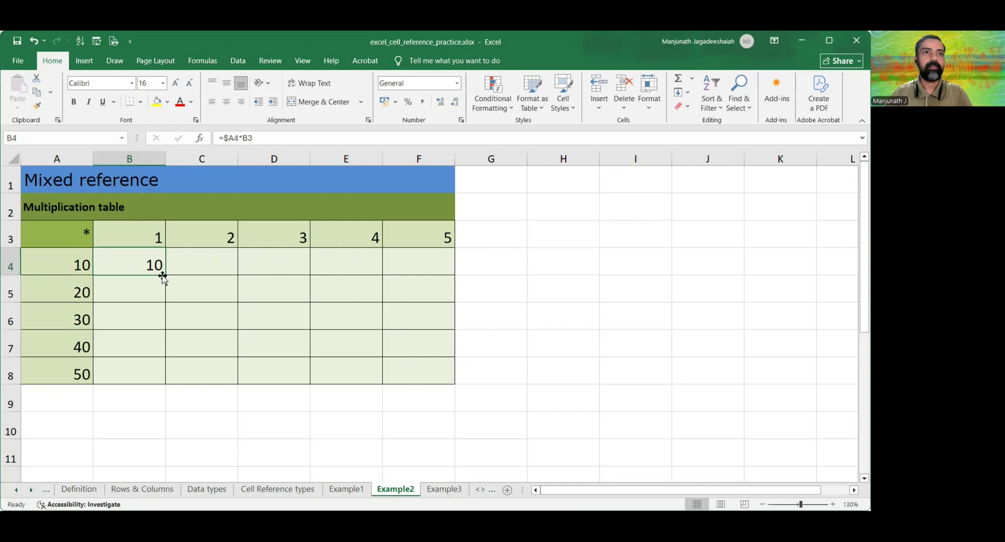
- Fill the B4 formula across to F4 and check the copied references in C4, D4, E4 and F4
drag(166, 276, 454, 274)
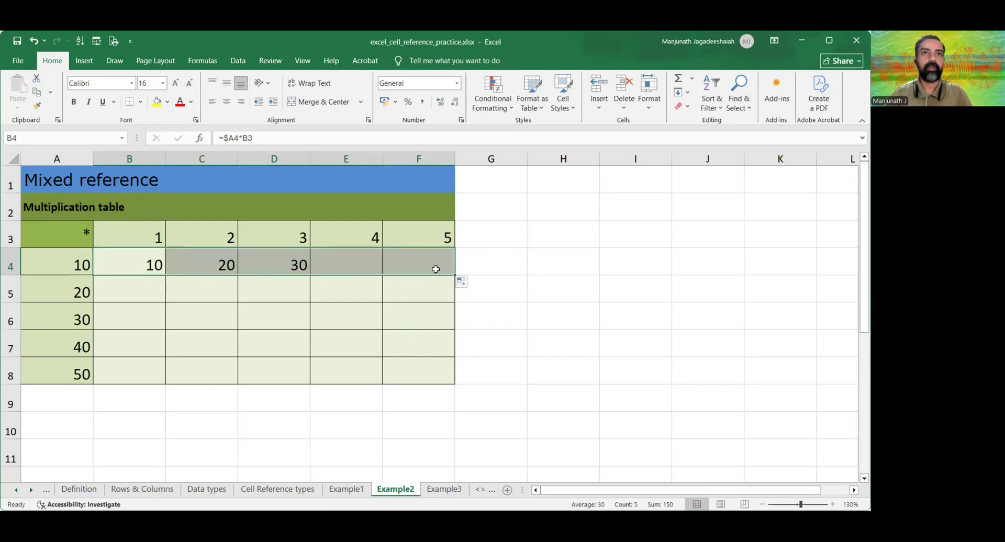
click(124, 268)
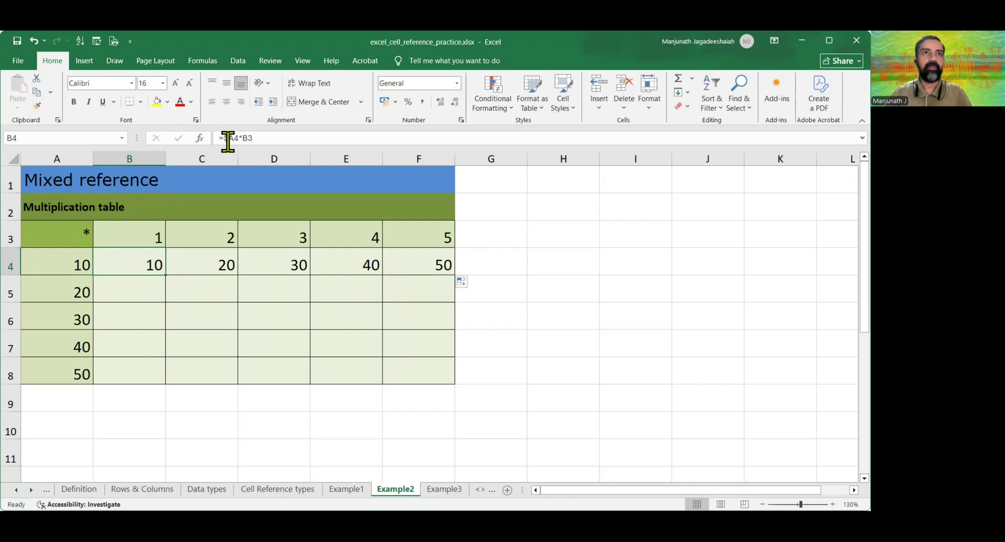
click(136, 237)
click(78, 265)
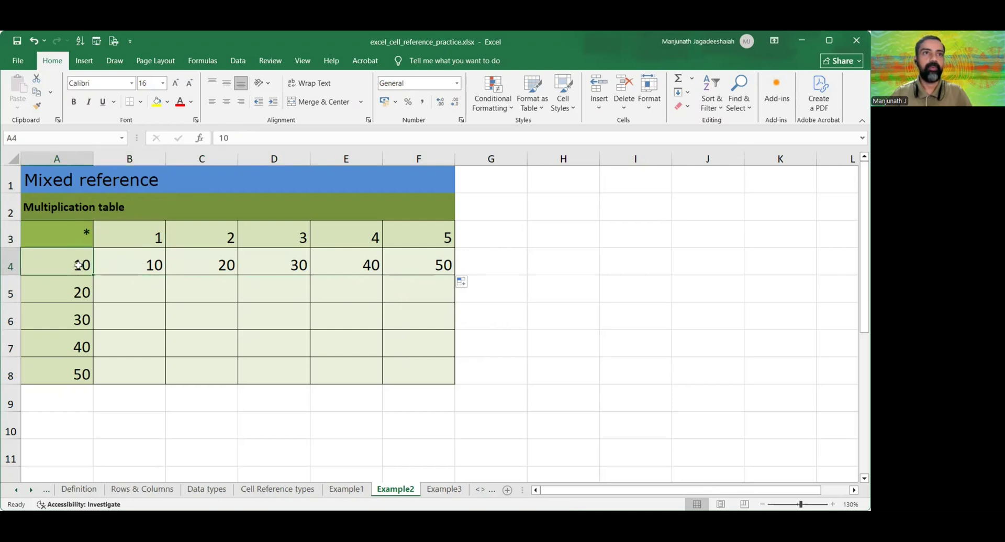
click(197, 260)
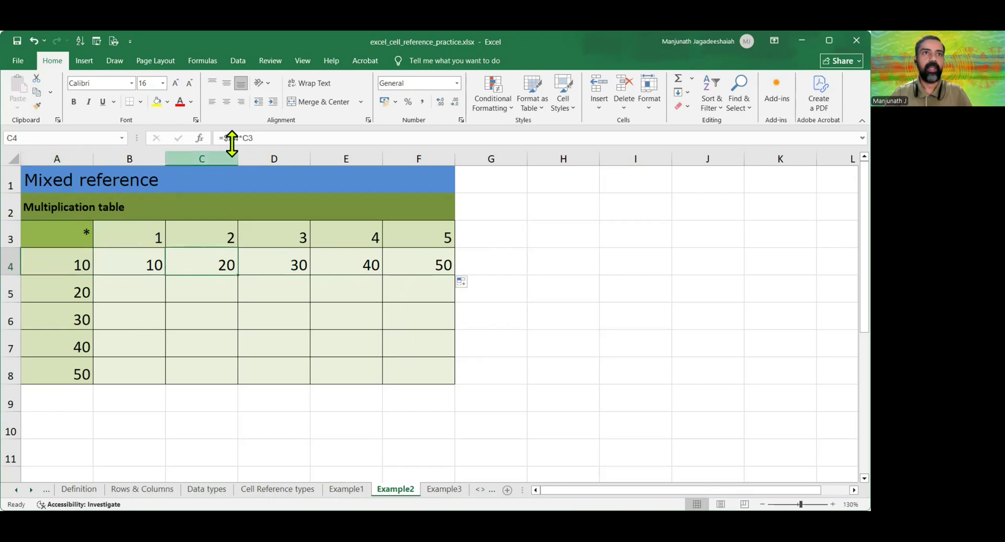
click(269, 263)
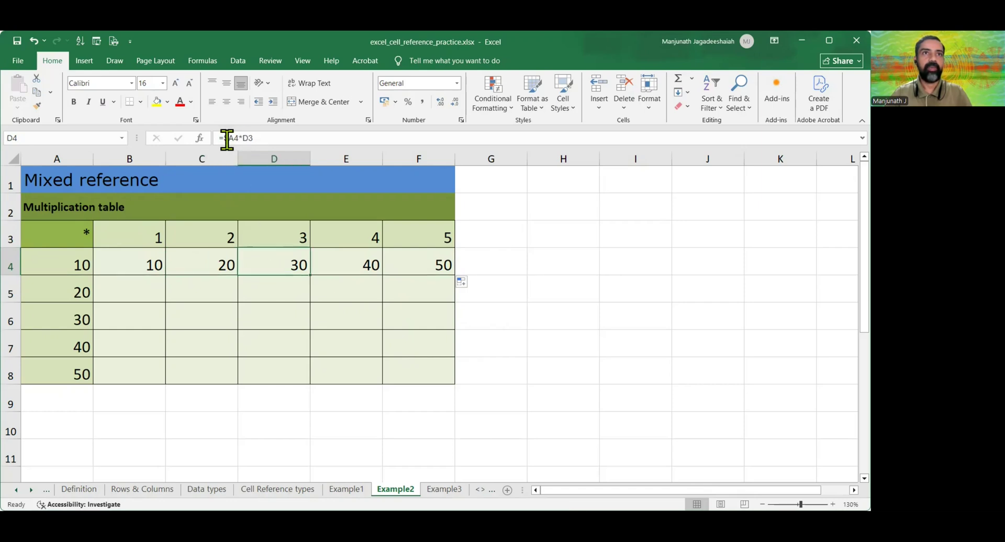
click(364, 269)
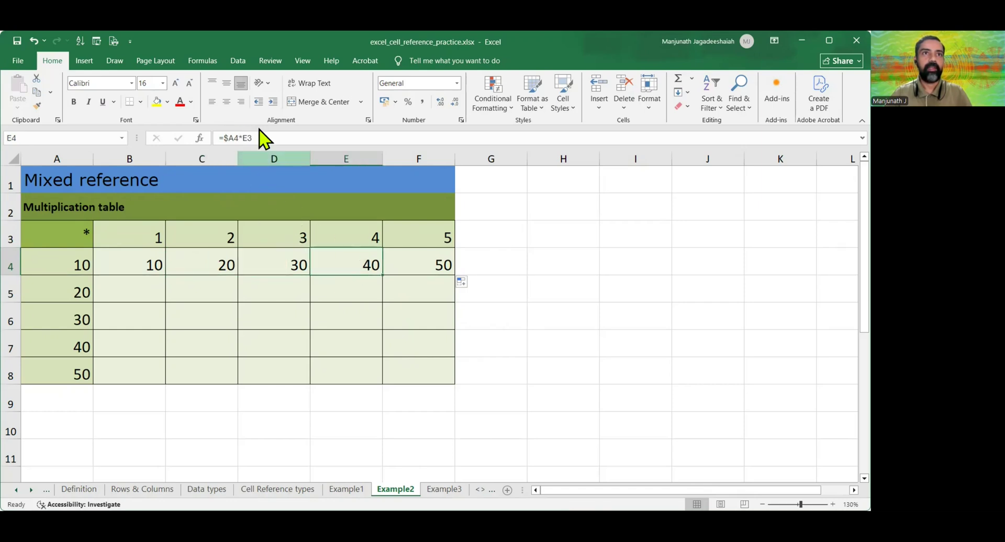
click(402, 268)
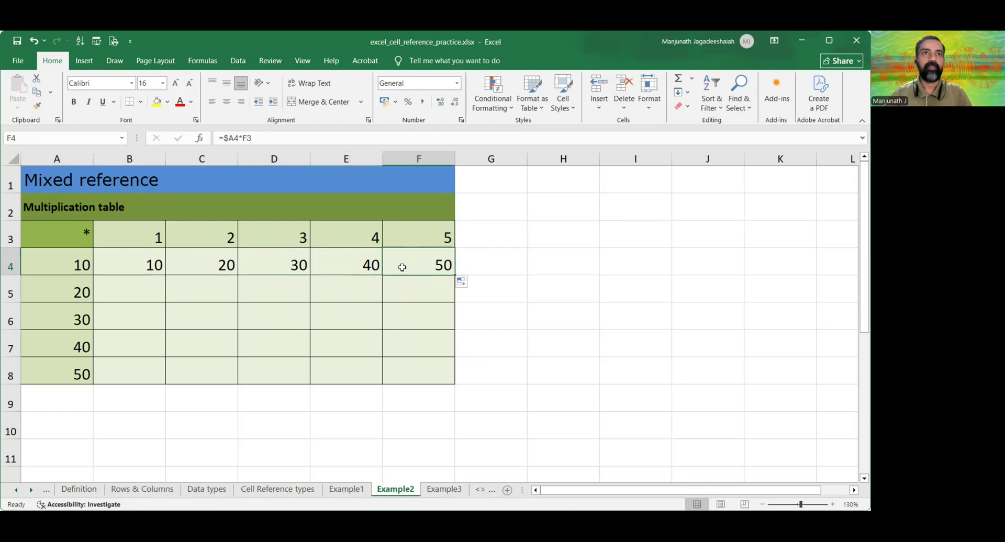
- Review the formulas across row 4 from B4 to F4 against the fixed-column value in A4
click(120, 265)
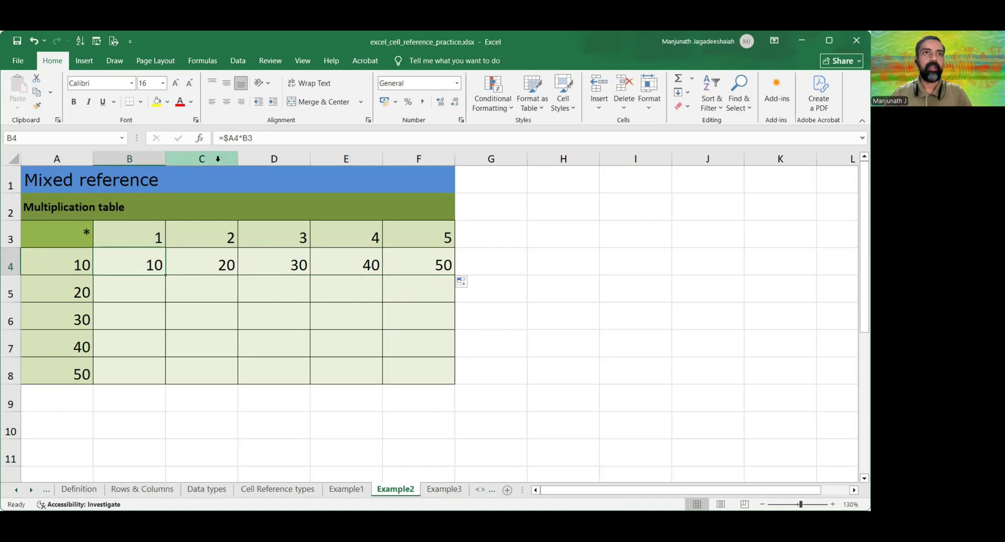
click(66, 266)
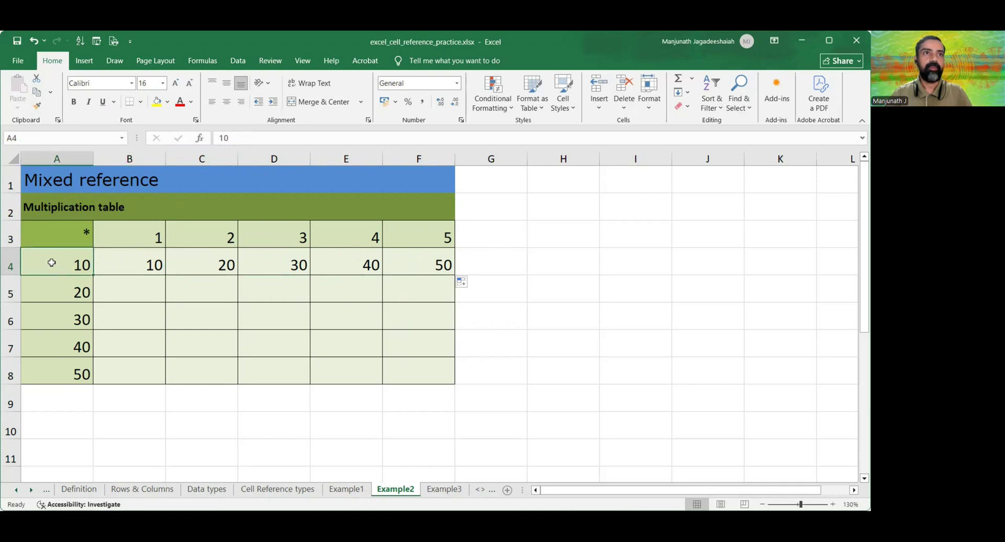
click(127, 265)
click(200, 266)
click(254, 262)
click(347, 264)
click(440, 265)
- Try filling the B4 formula down to B8, and clear the copied formulas from B5:B8
click(133, 264)
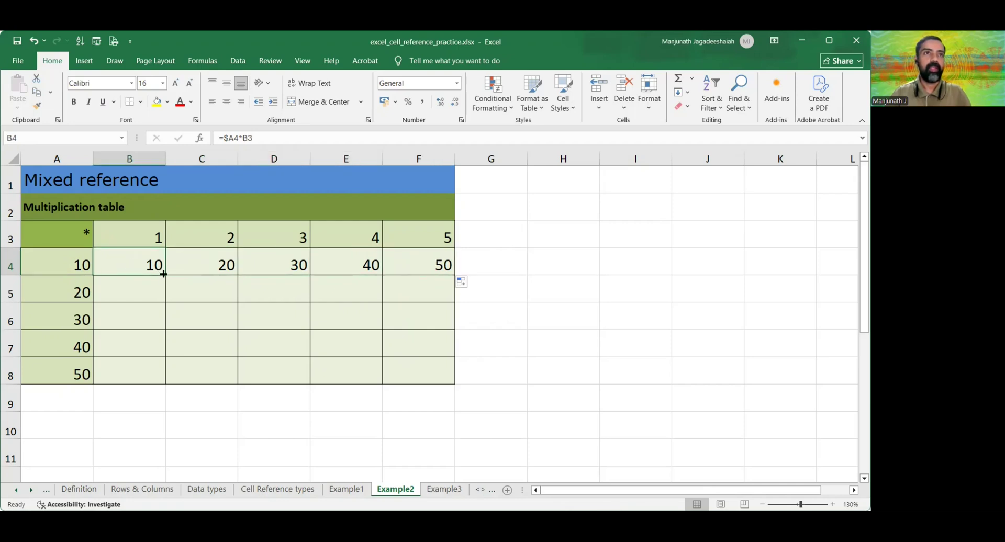
drag(164, 273, 161, 370)
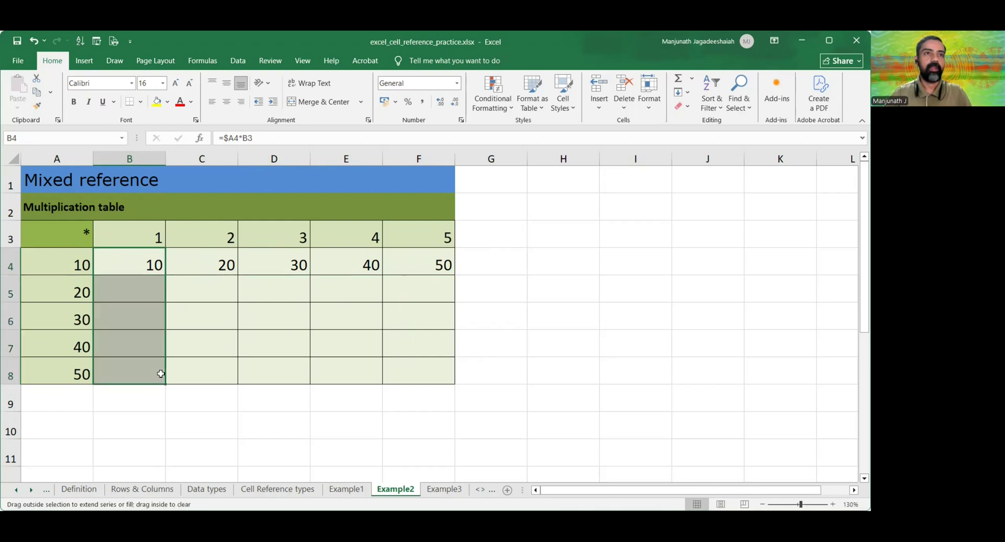
click(124, 289)
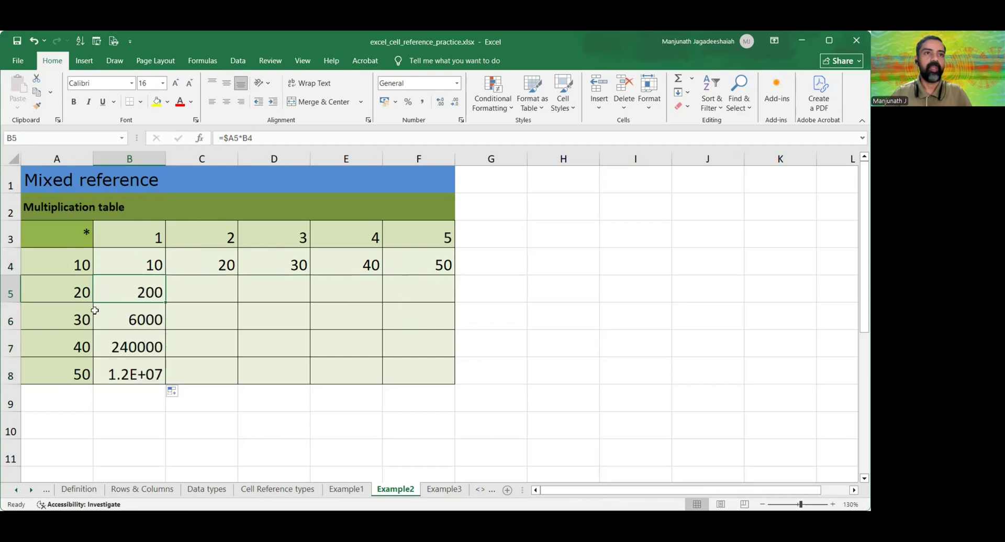
drag(128, 292, 128, 373)
key(Delete)
- Fix the row of the B3 reference in B4 so the formula is =$A4*B$3
click(139, 265)
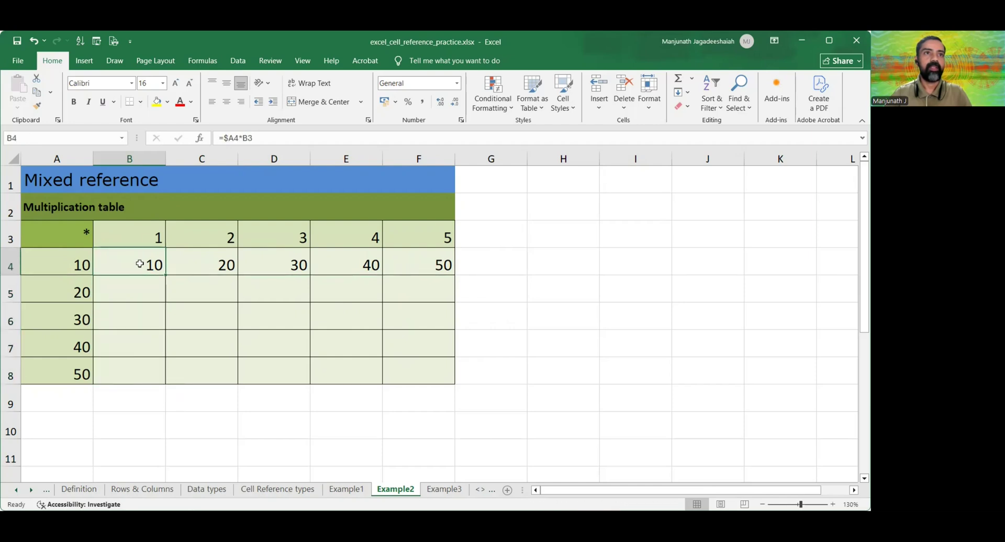
double_click(139, 265)
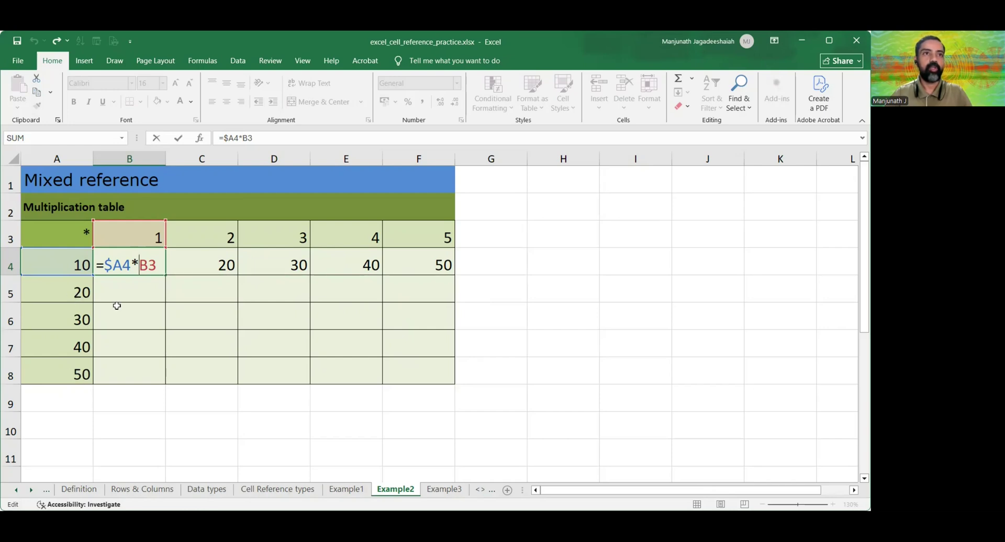
click(139, 266)
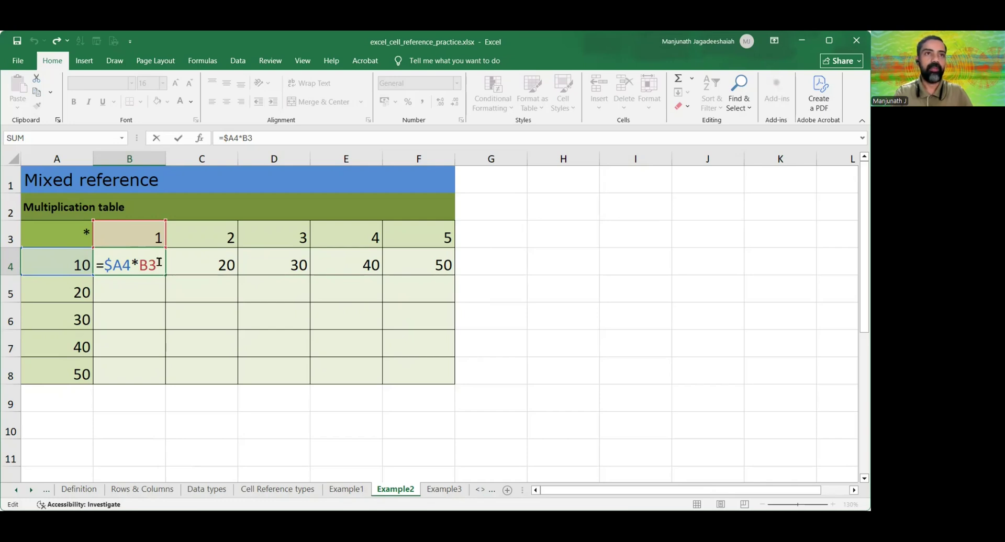
key(F4)
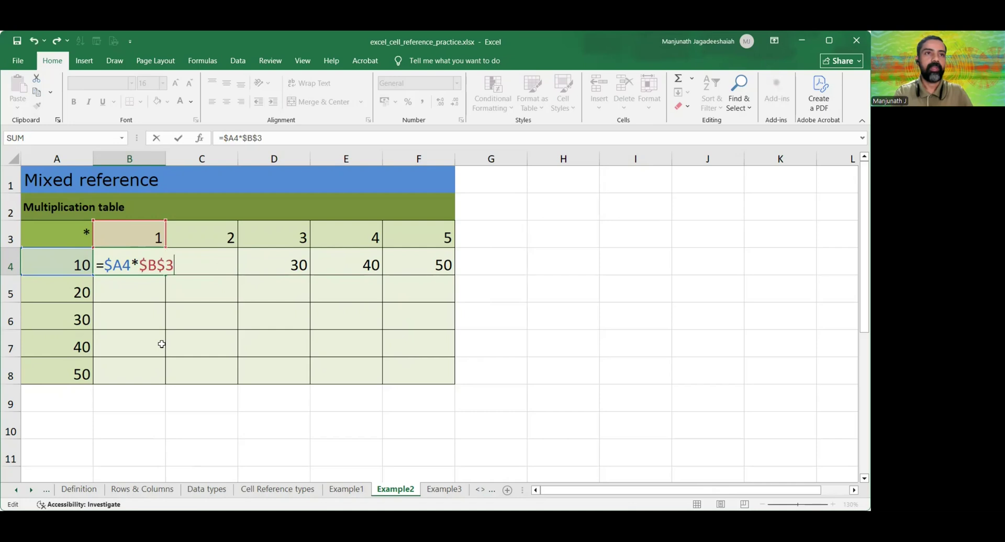
key(F4)
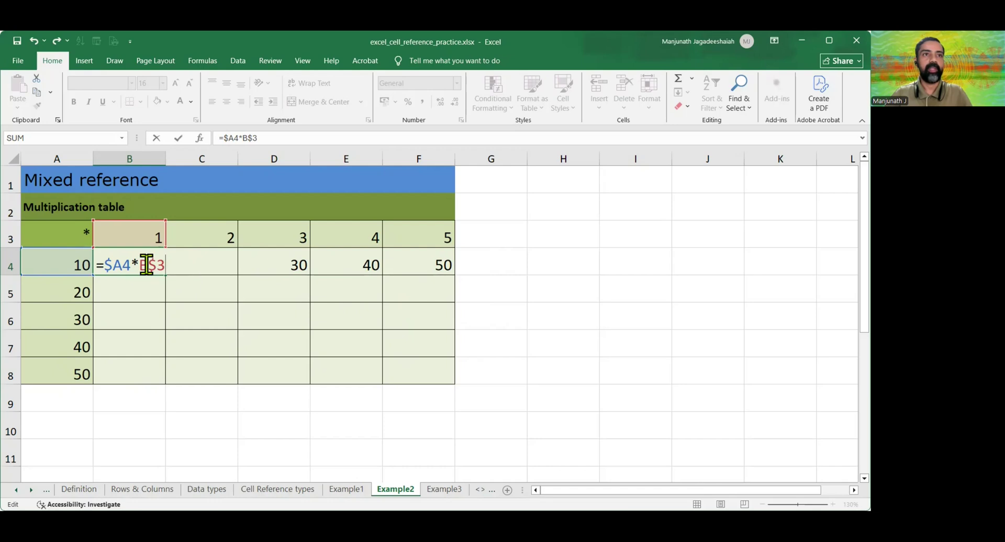
key(ctrl+Return)
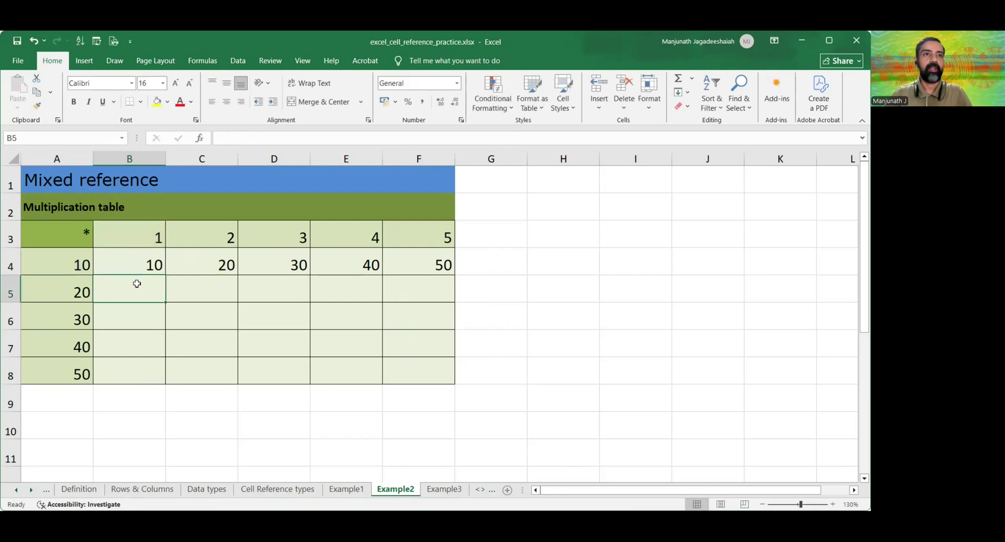
- Fill the B4 formula down to B8 and check the copied references in B5, B6, B7 and B8
drag(165, 276, 163, 378)
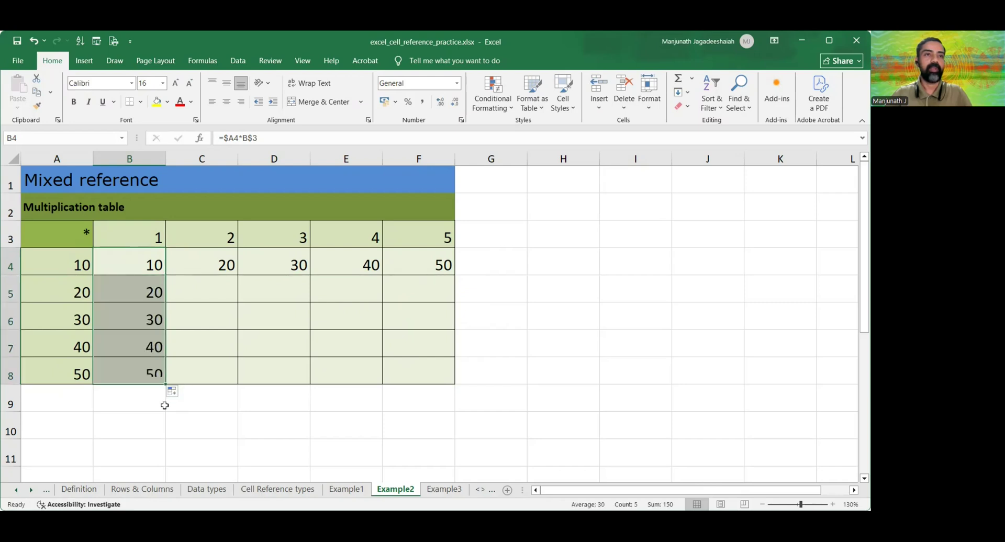
click(129, 378)
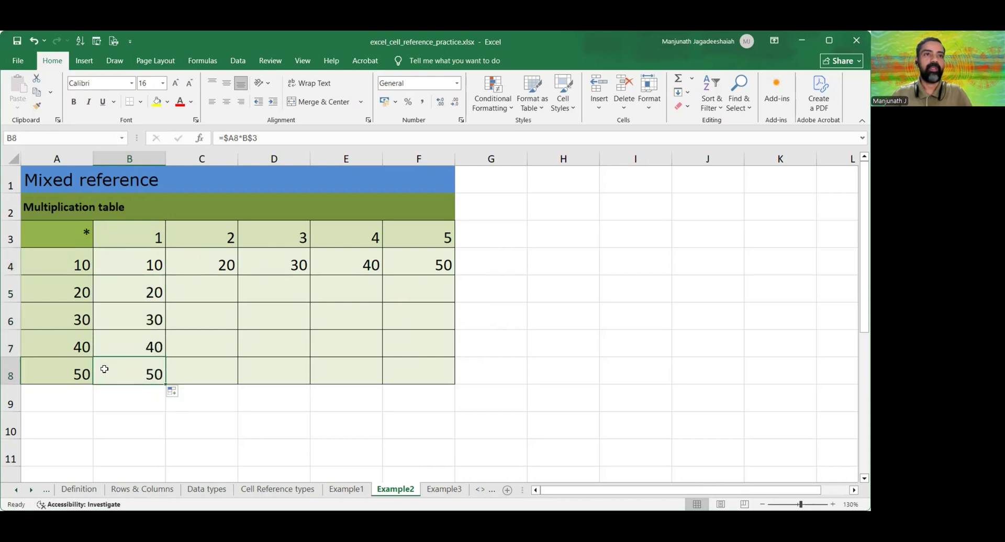
click(127, 287)
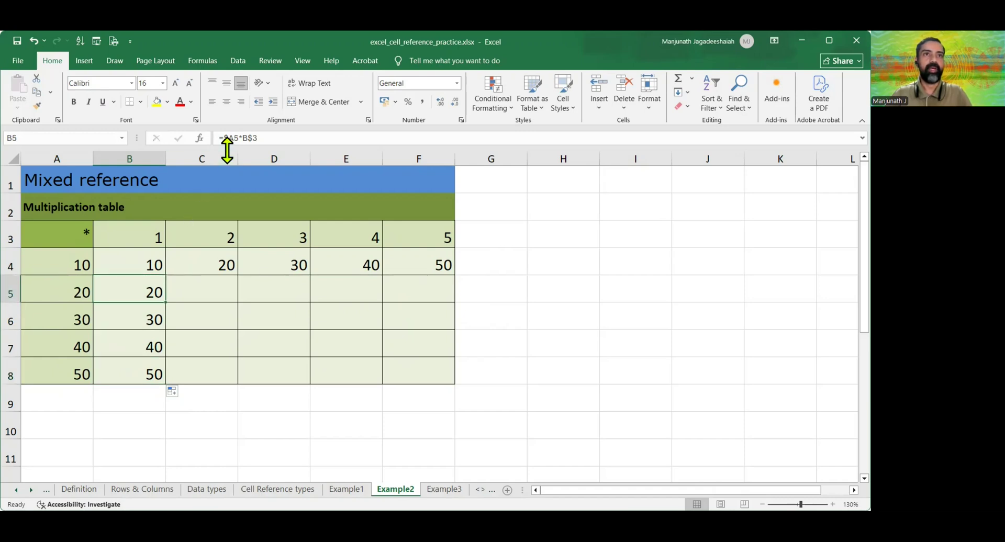
click(135, 310)
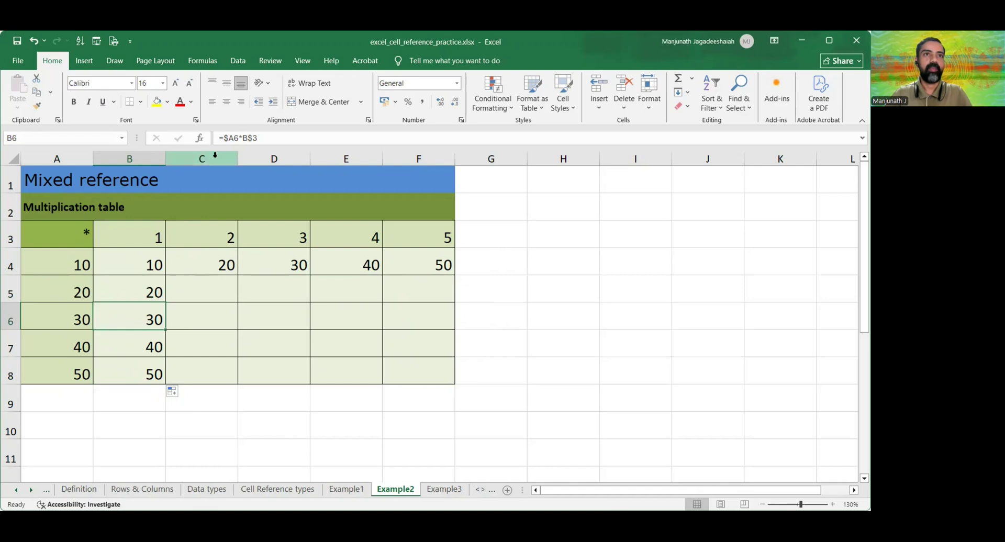
key(Down)
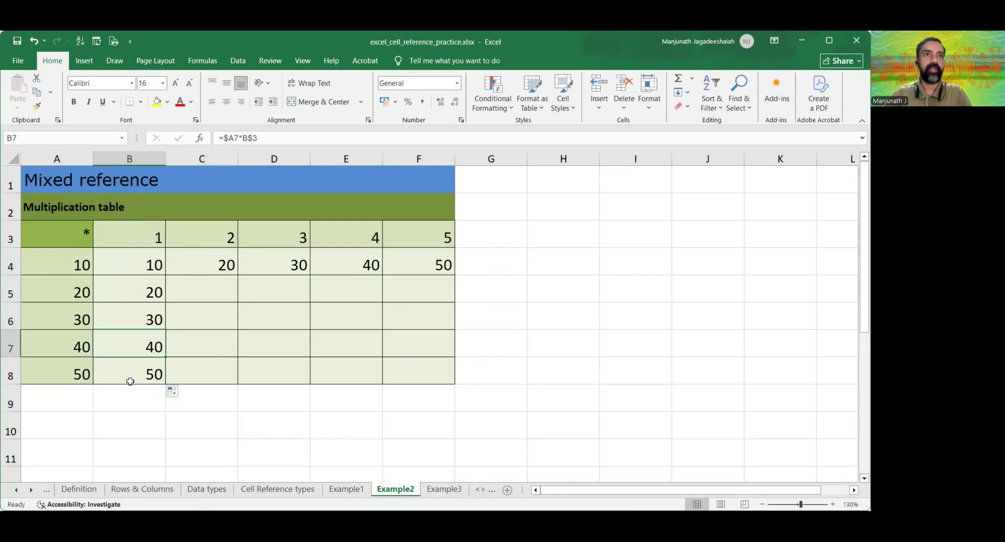
click(130, 382)
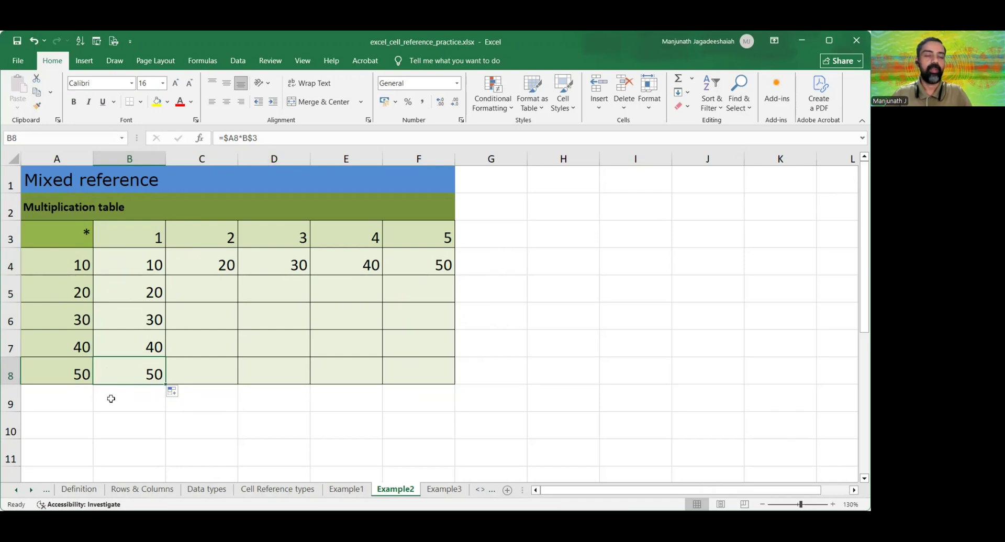
- Fill the =$A4*B$3 formula from B4 through the whole multiplication table to F8
drag(140, 258, 432, 374)
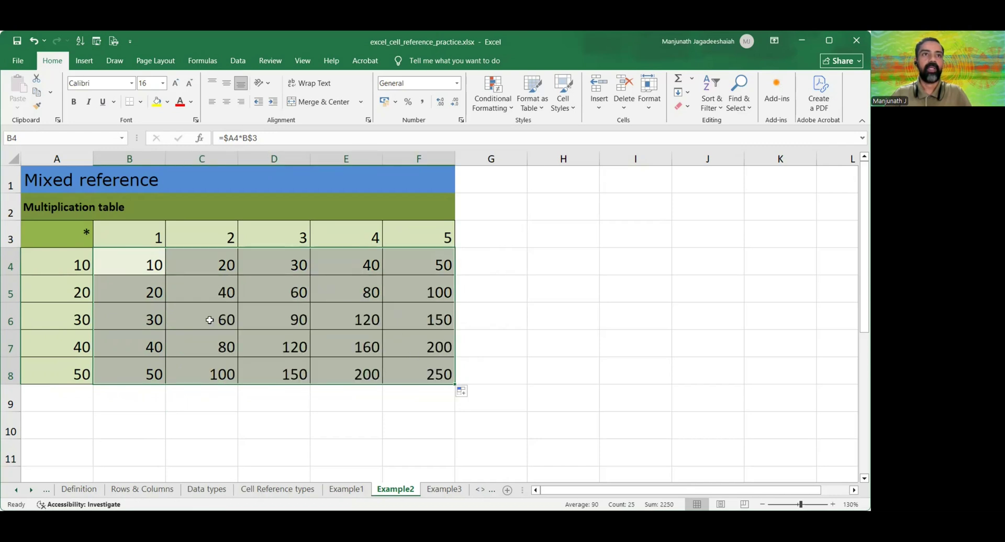
click(127, 259)
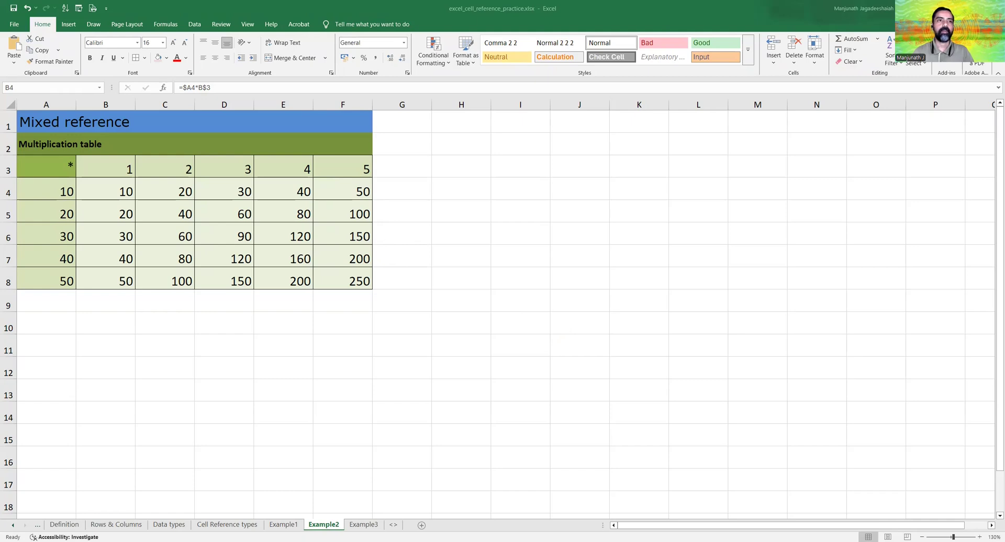
- Open the Example3 sheet and examine its Salesperson, Product, Units Sold and Unit Price columns and the commission task in row 1
key(ctrl+Page_Down)
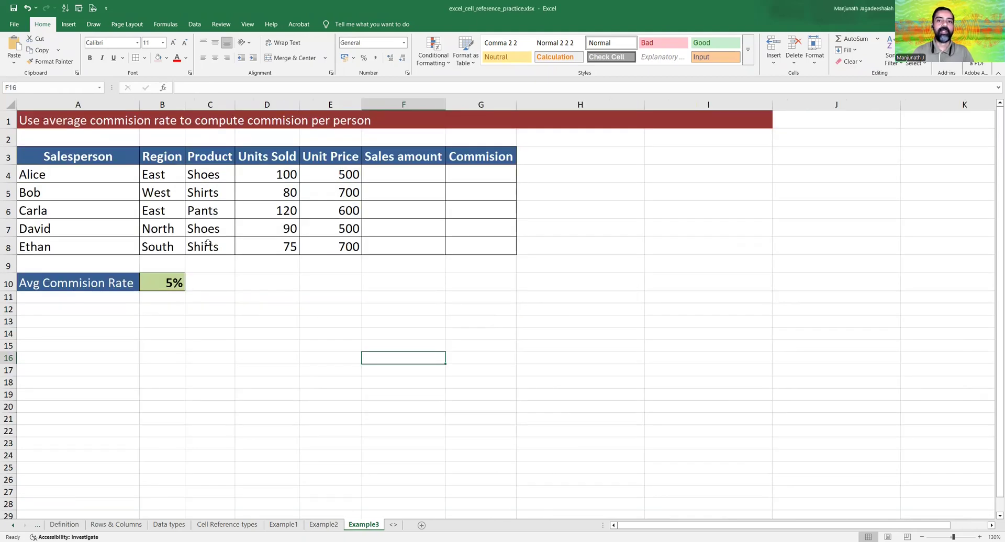
drag(82, 164, 134, 243)
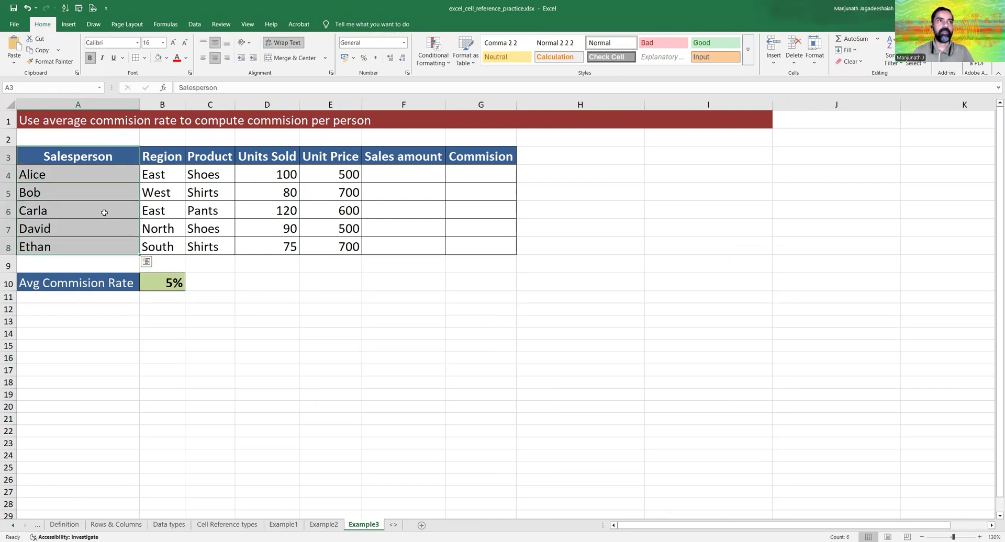
drag(203, 158, 209, 246)
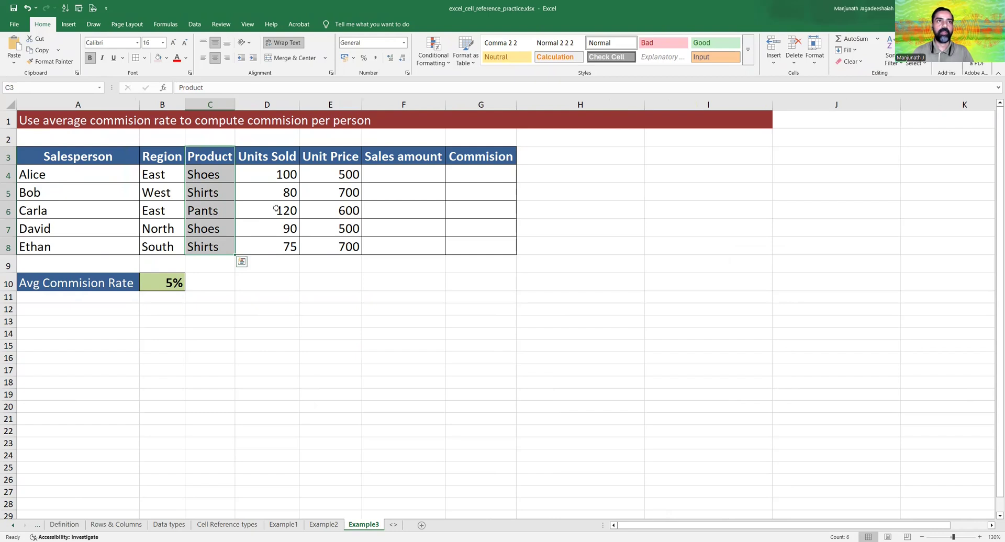
drag(263, 159, 283, 250)
drag(329, 161, 328, 241)
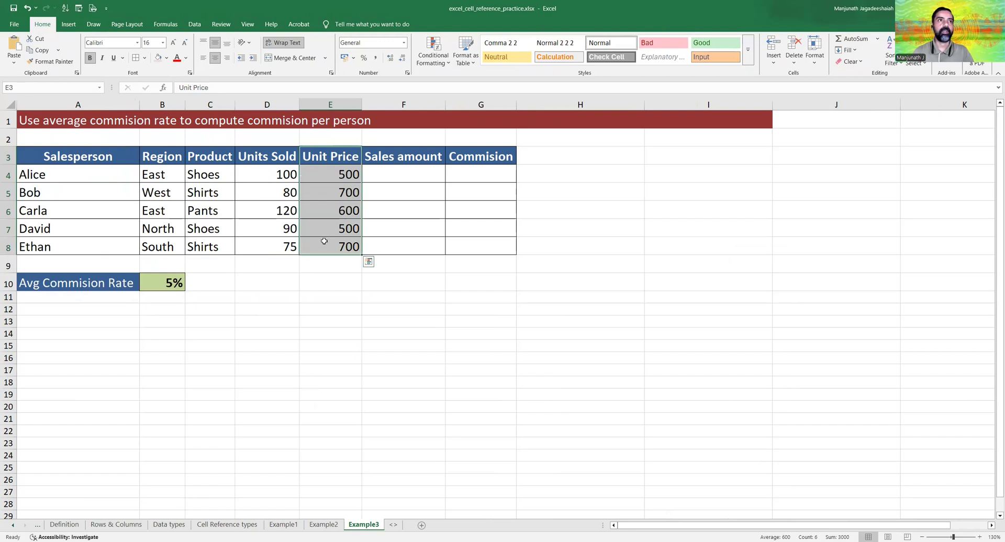
click(95, 122)
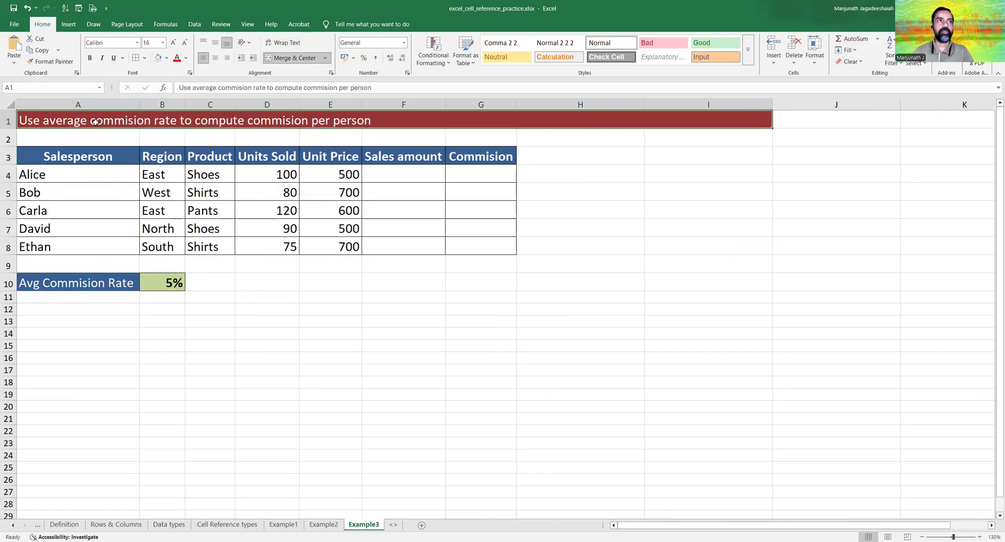
double_click(282, 119)
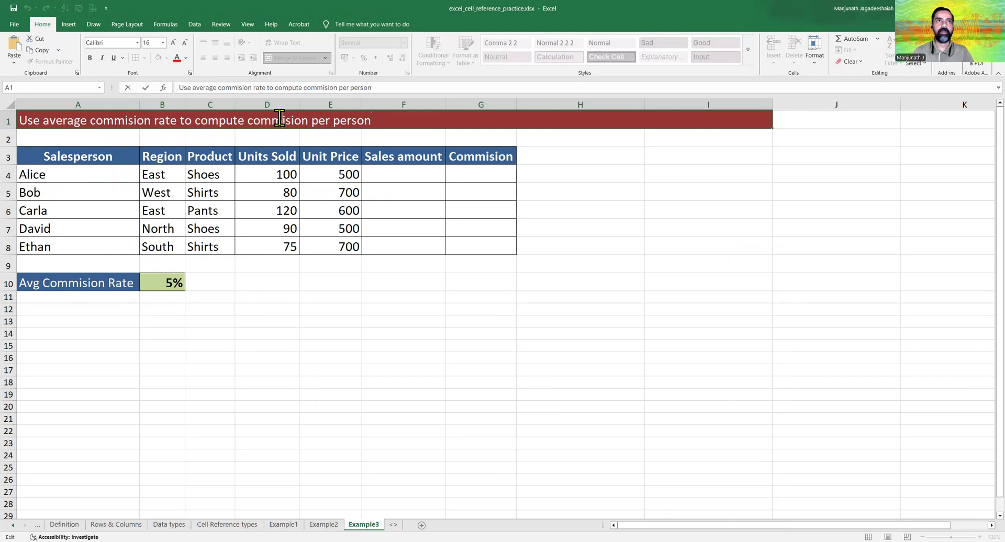
double_click(281, 119)
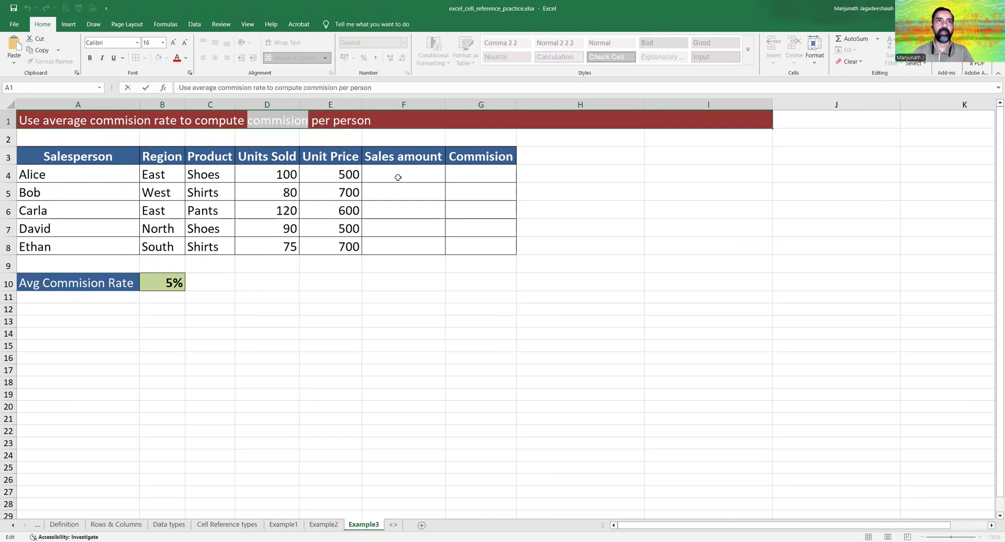
- Calculate the first Sales amount in F4 as Units Sold times Unit Price with =D4*E4
click(398, 178)
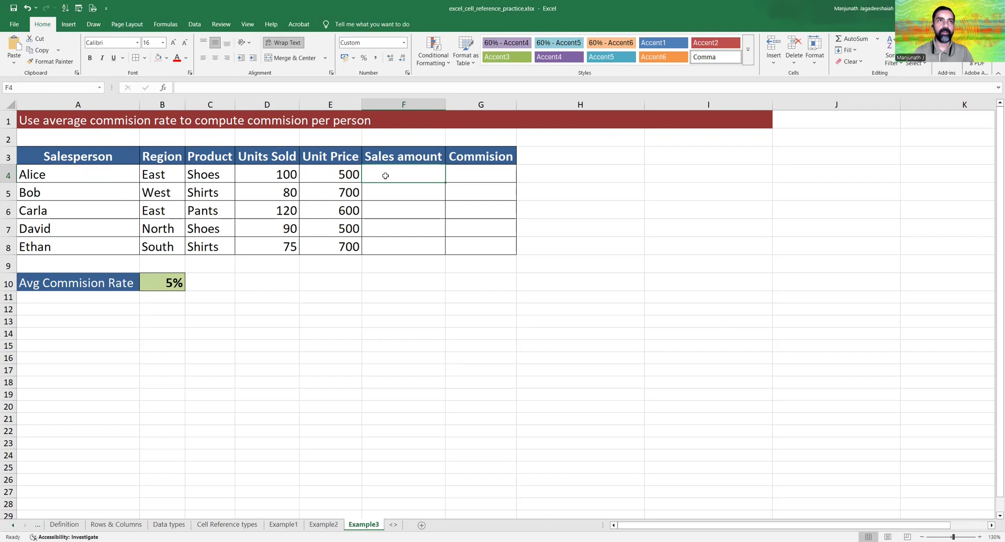
text(=)
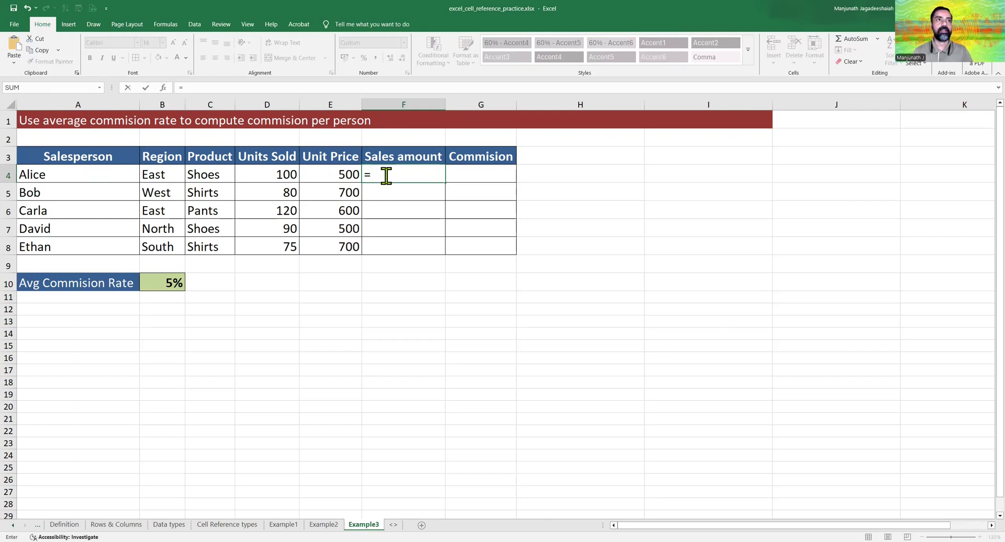
click(257, 172)
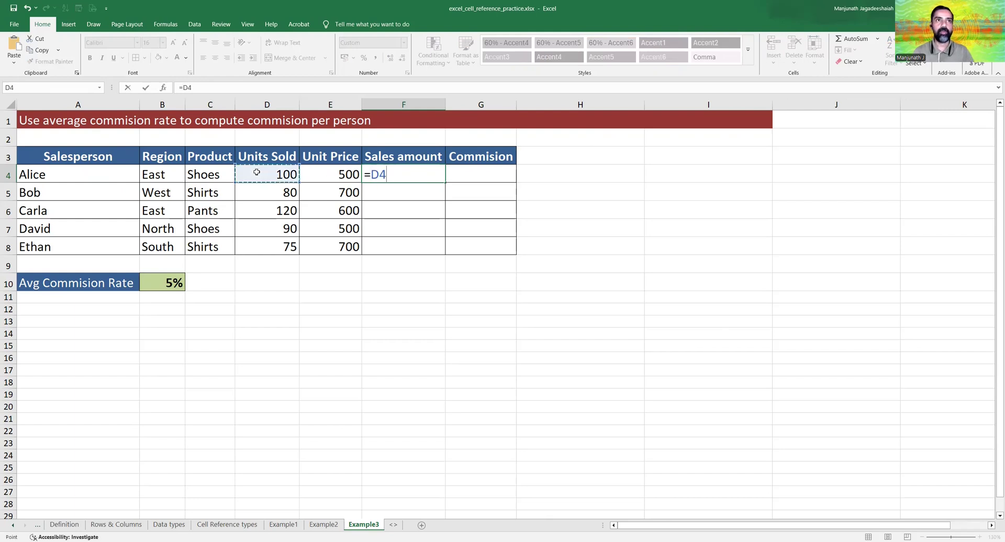
text(*)
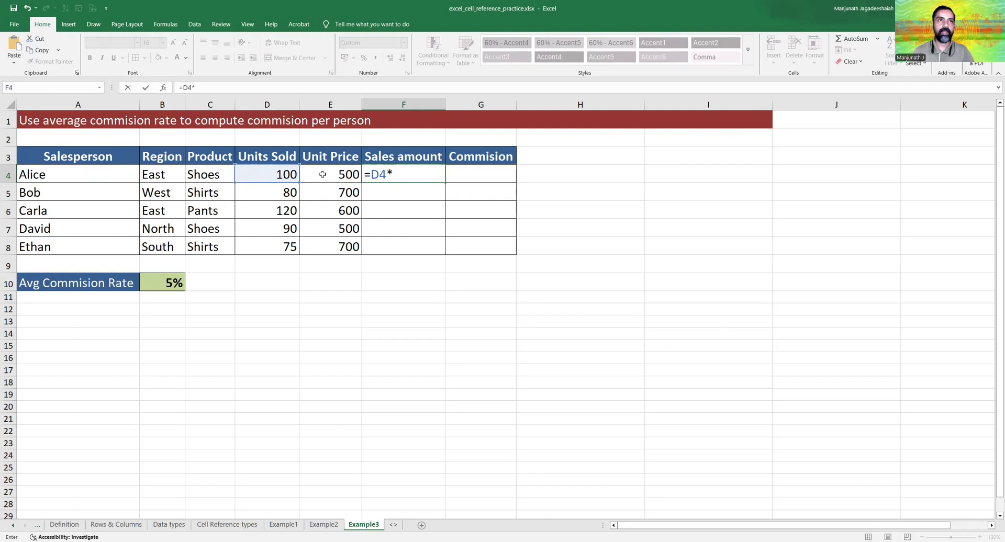
click(325, 175)
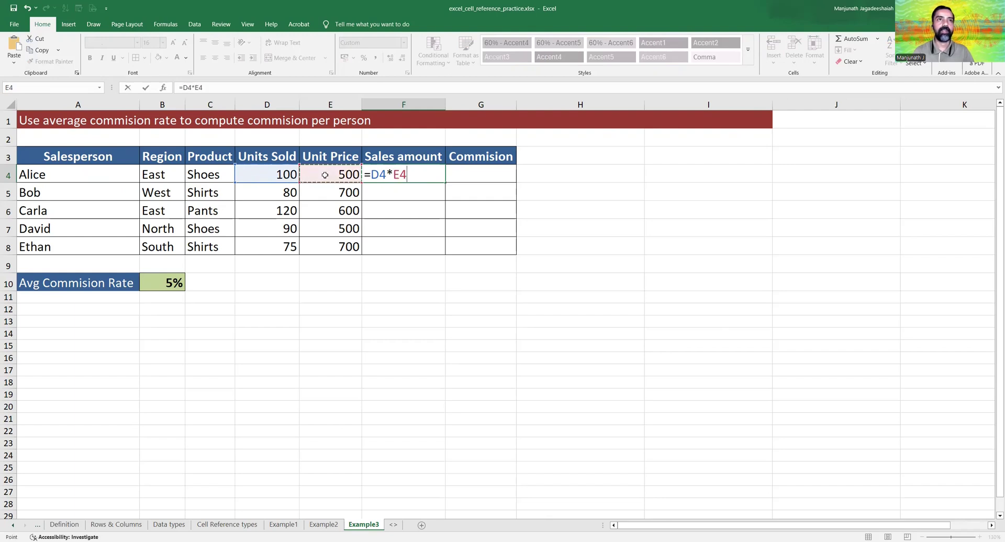
key(Return)
key(Up)
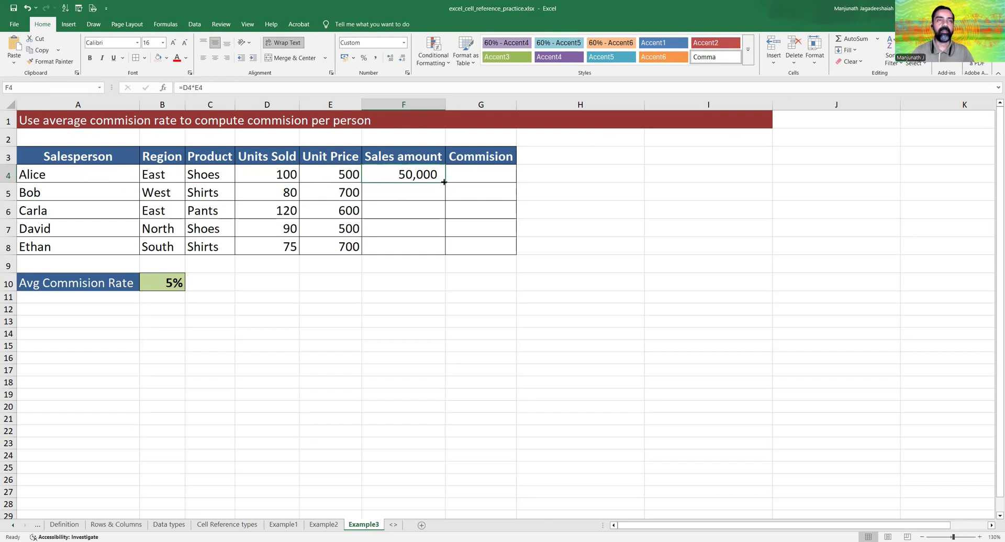
- Fill the Sales amount formula down from F4 to F8 and inspect the copied references in F5
drag(444, 182, 438, 255)
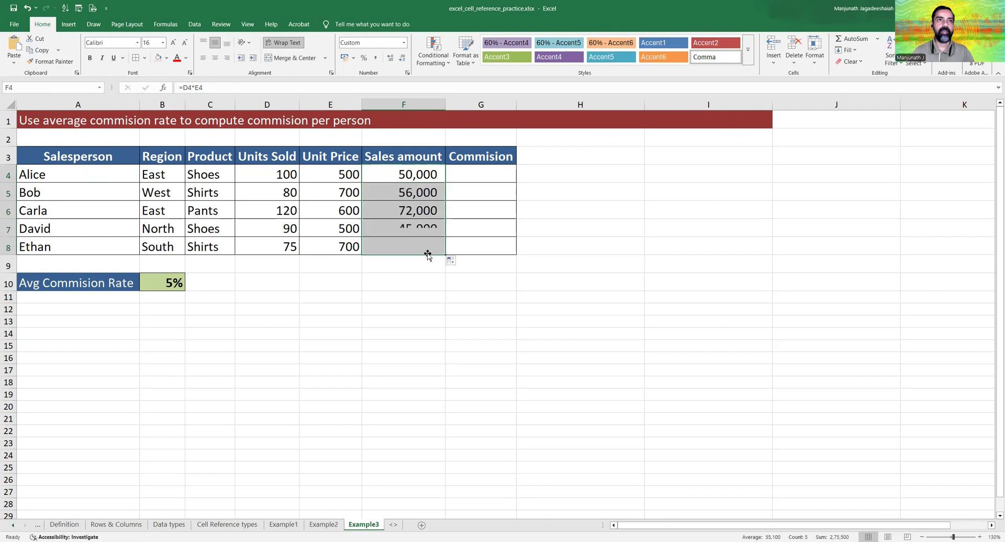
key(Down)
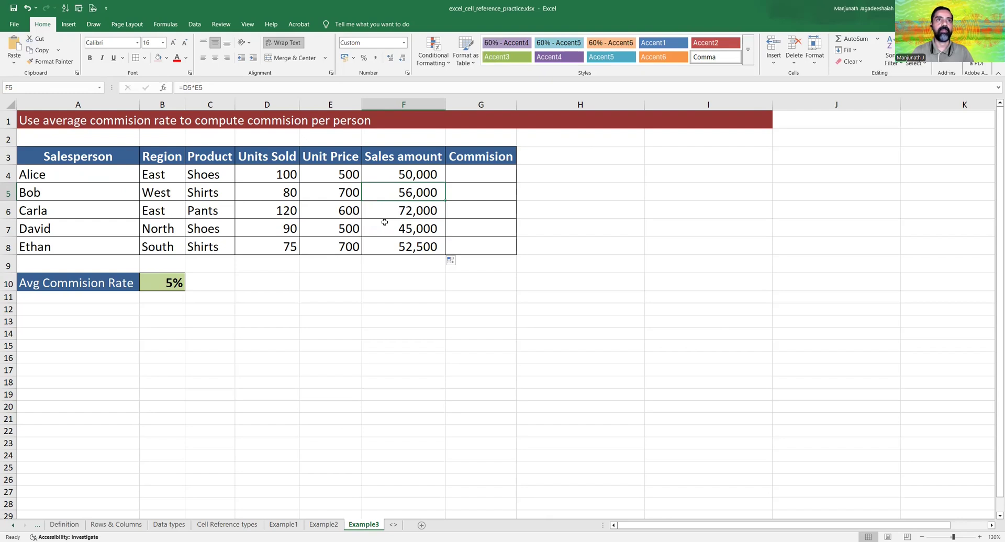
double_click(388, 192)
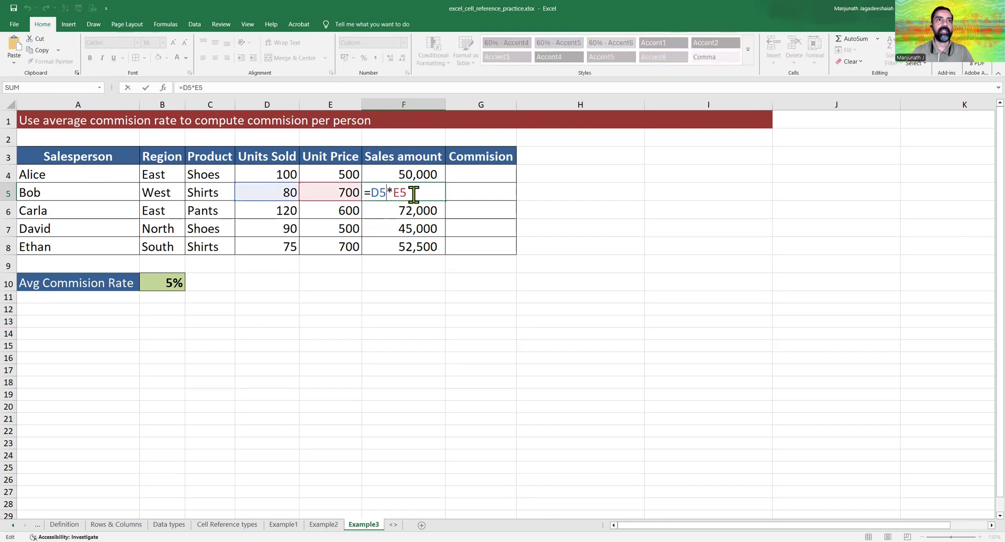
- Inspect the references in the copied Sales amount formula in F6
double_click(415, 210)
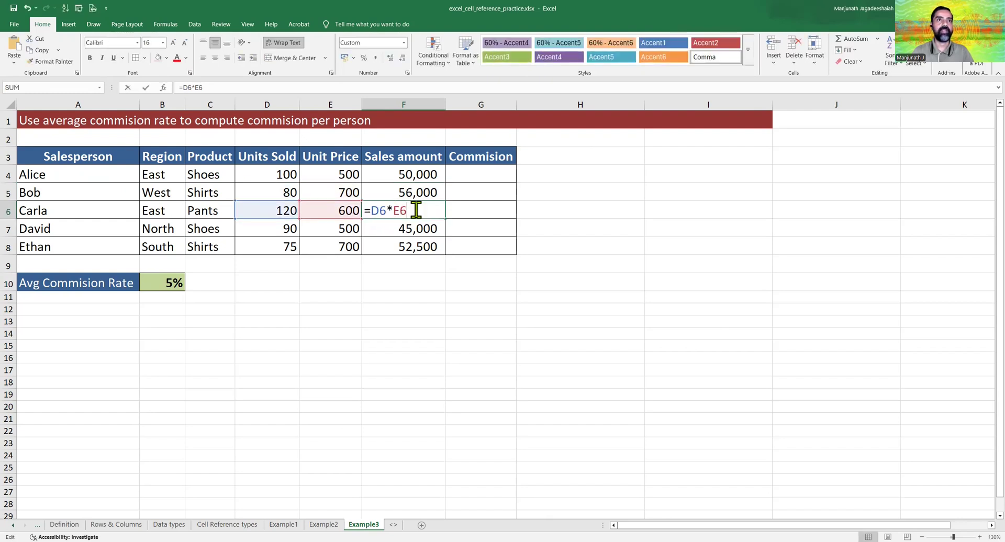
key(Return)
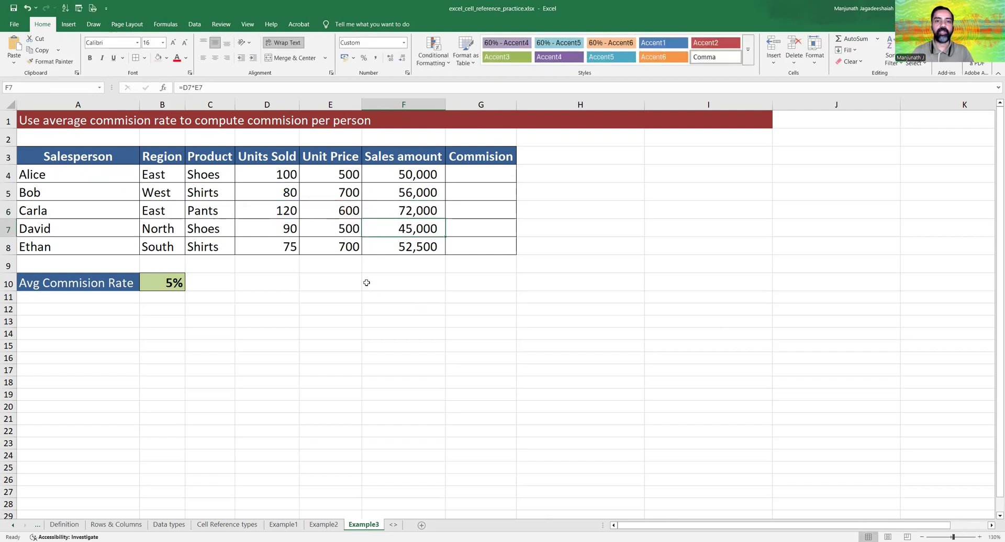
- Calculate the first commission in G4 as the Sales amount times the average commission rate with =F4*B10
click(471, 177)
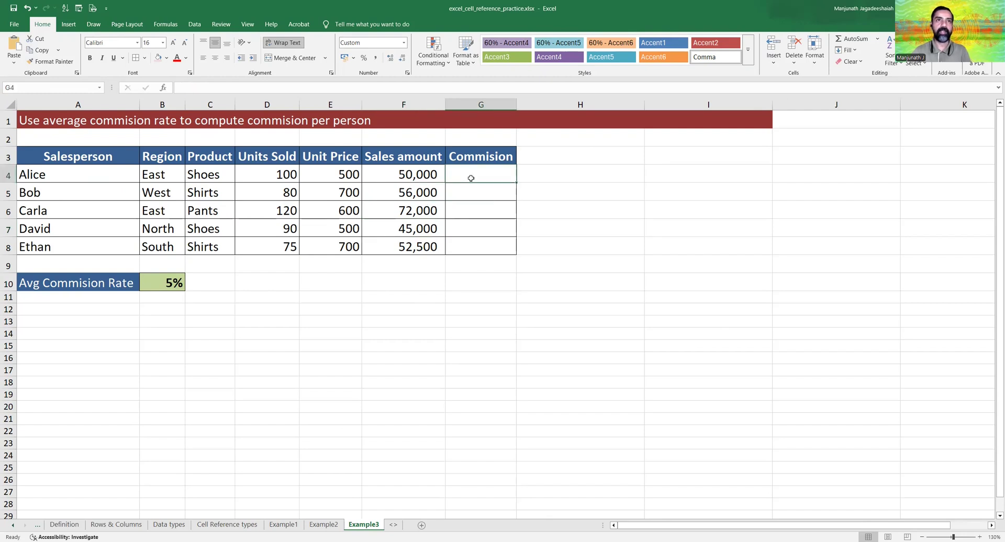
text(=)
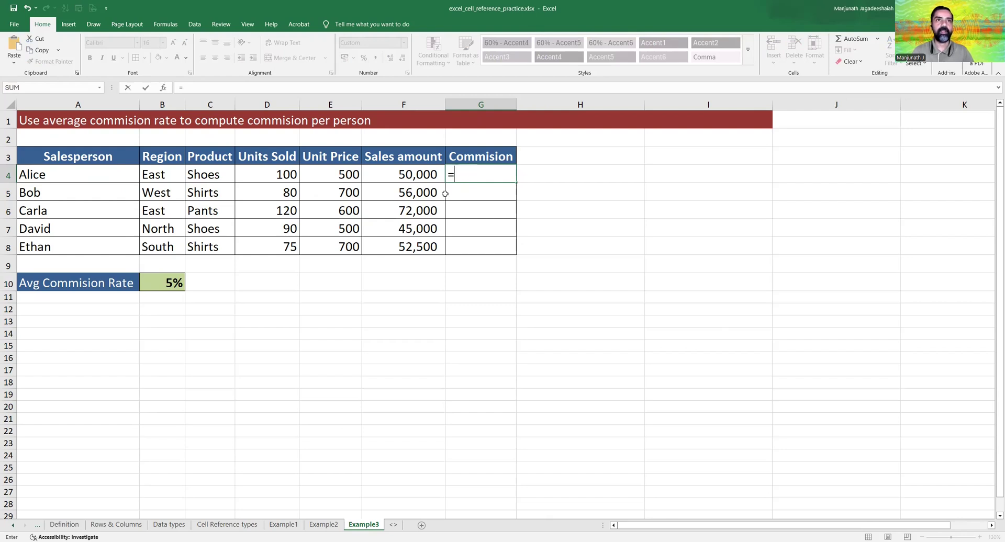
click(383, 174)
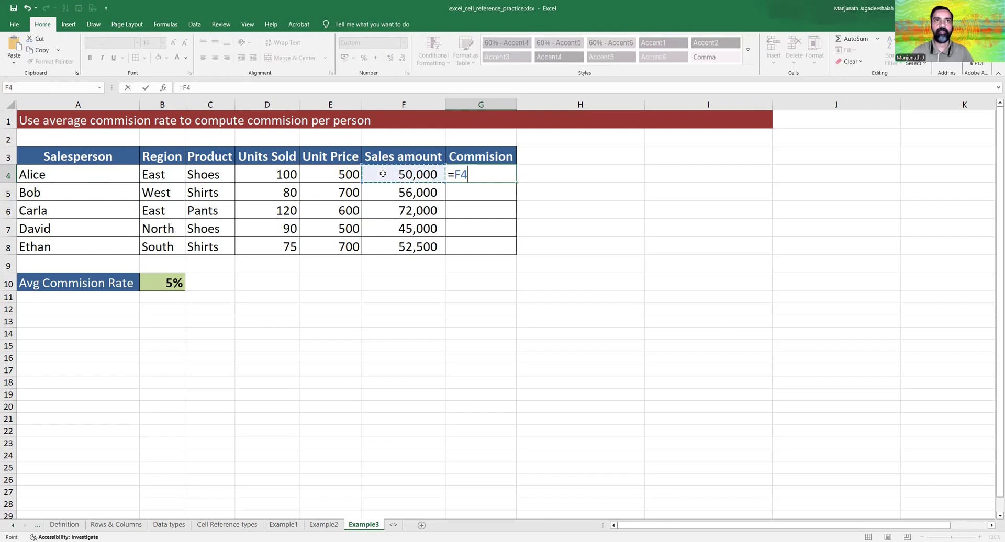
text(*)
click(149, 286)
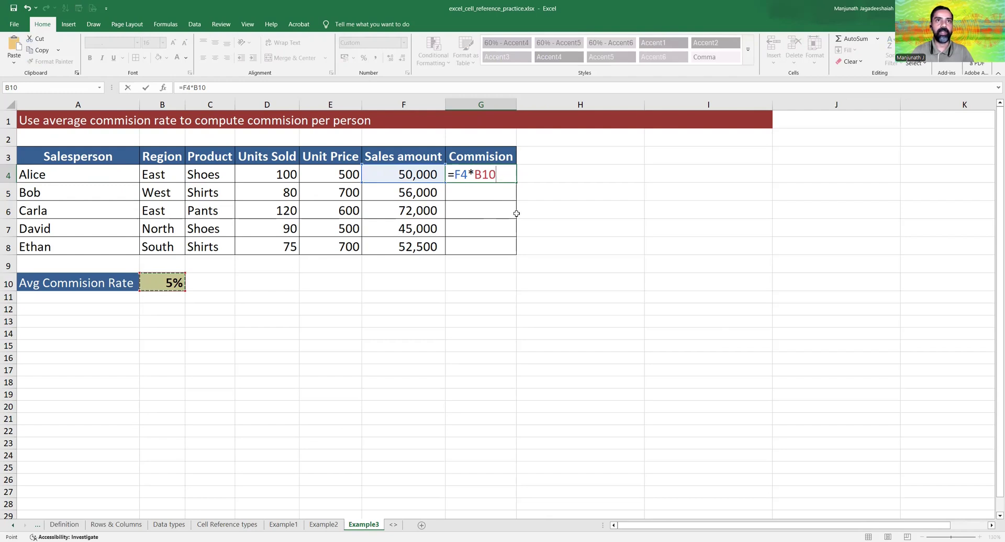
key(ctrl+Return)
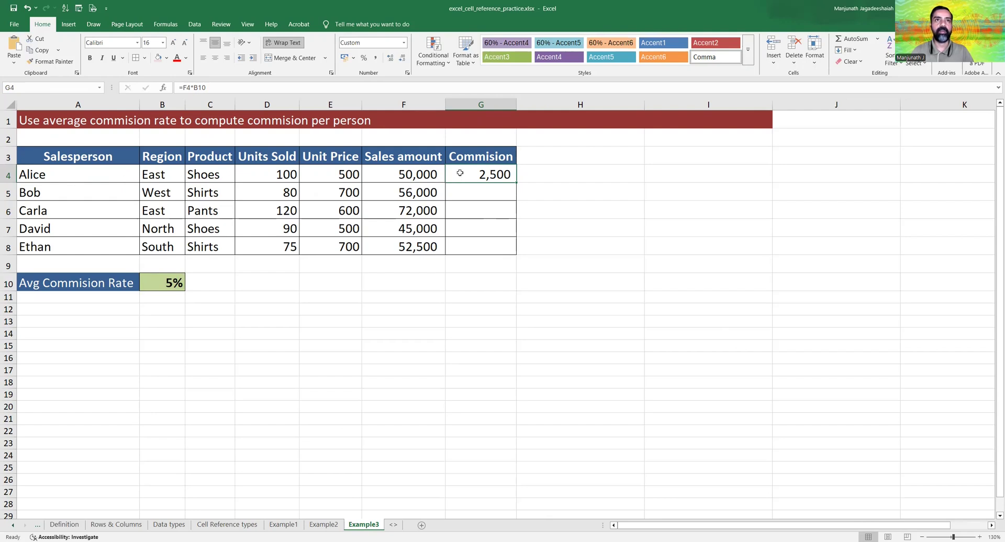
- Try filling the relative commission formula down from G4 to G8 and inspect the copied references in G5 and G6
drag(514, 182, 518, 253)
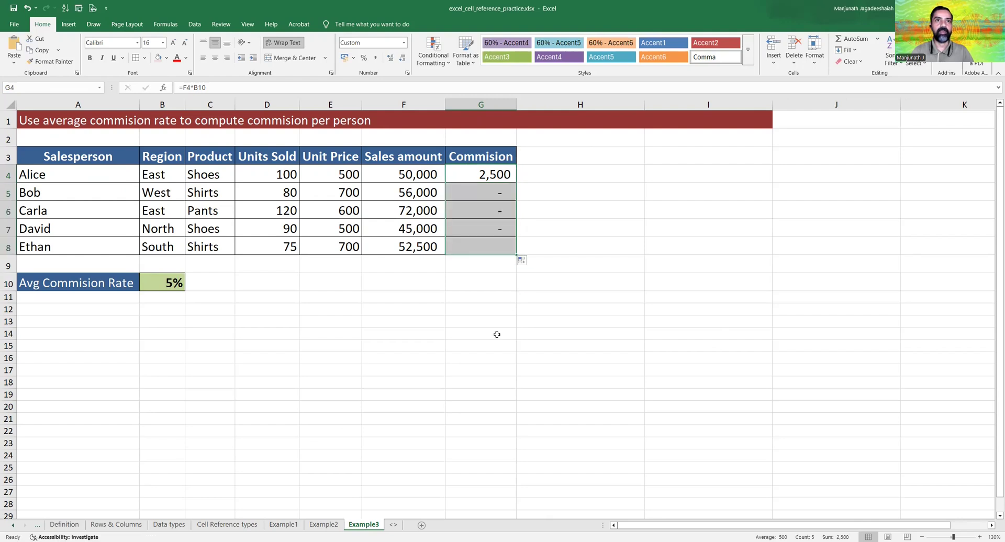
click(472, 193)
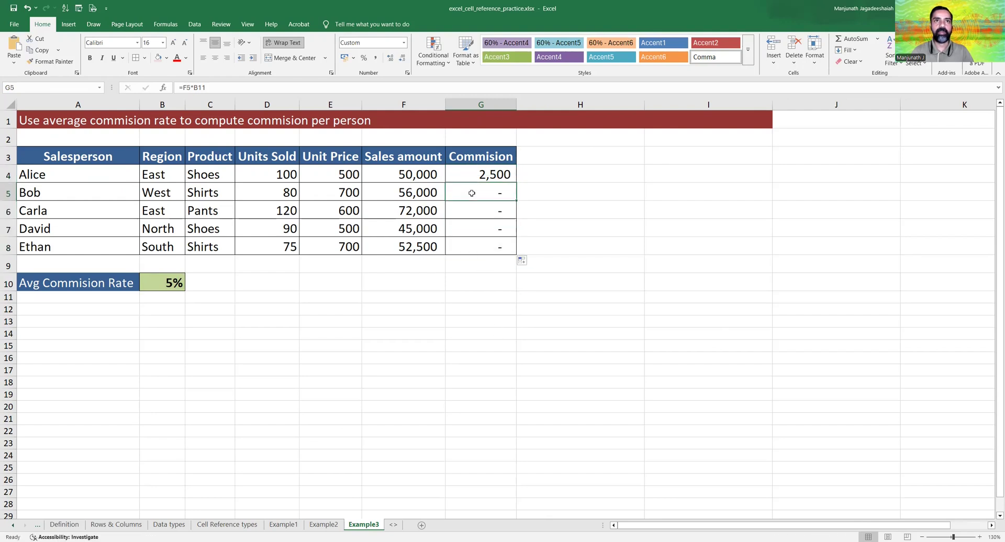
double_click(472, 193)
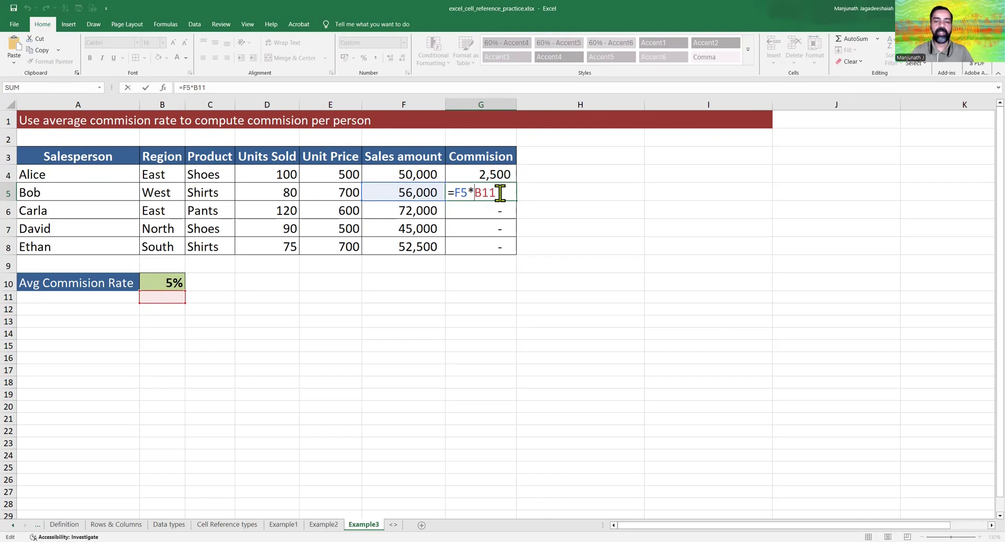
key(ctrl+Return)
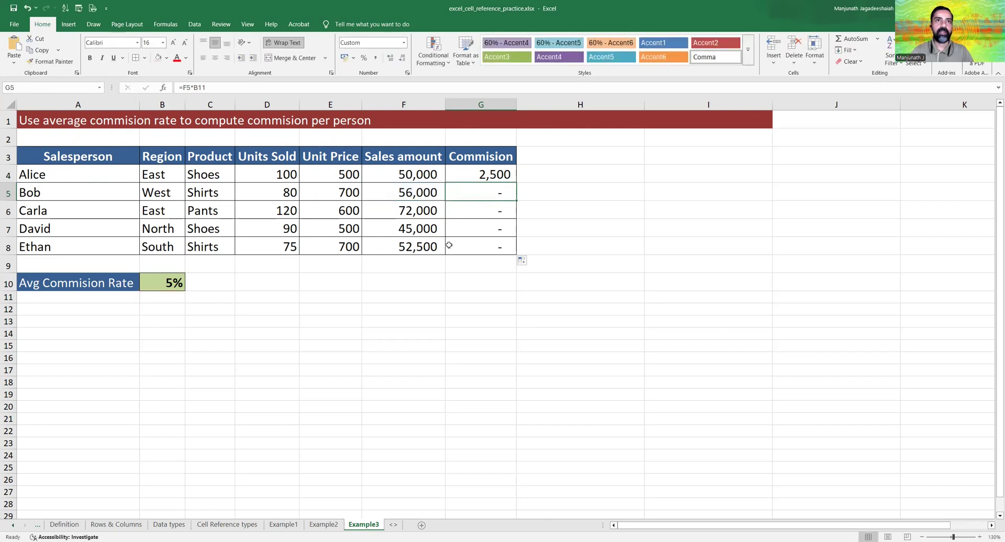
double_click(488, 211)
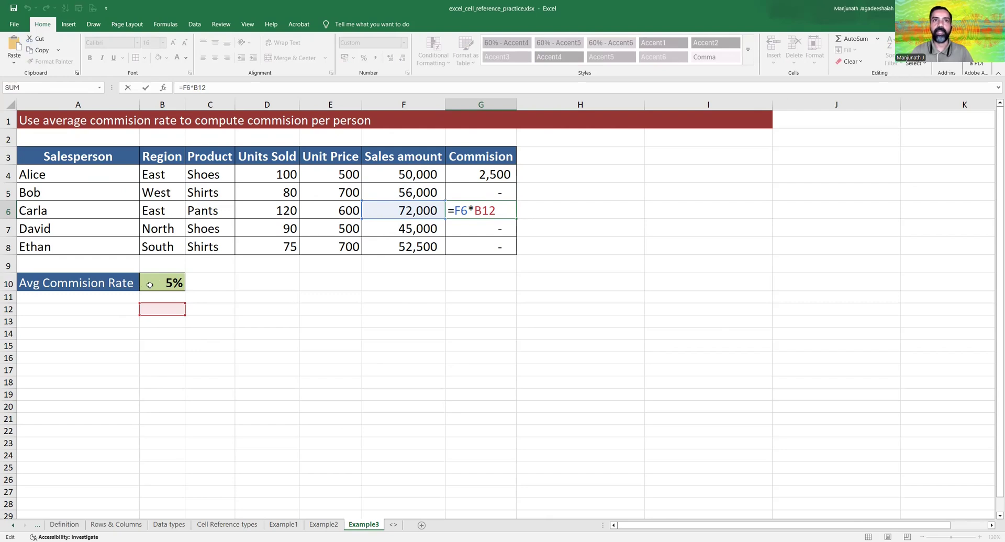
key(ctrl+Return)
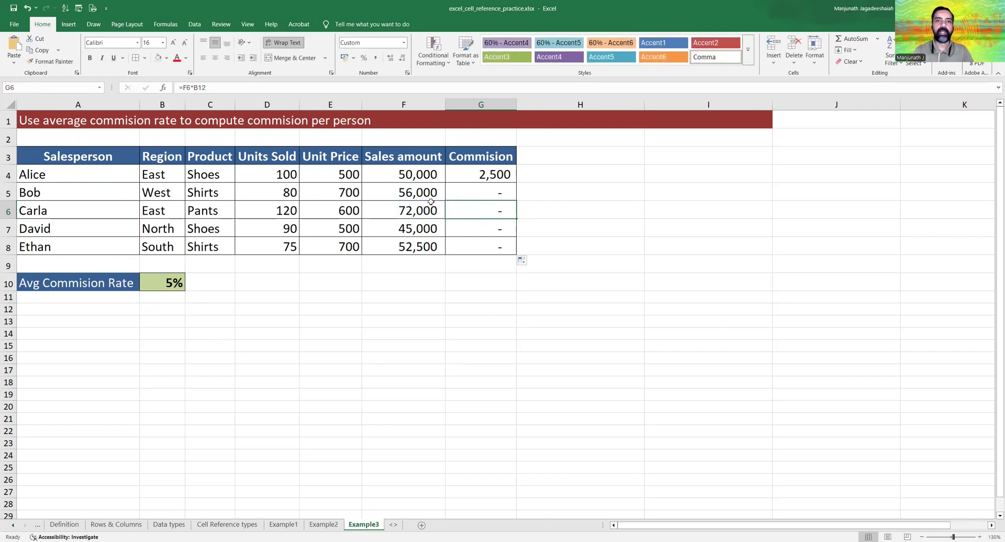
- Make the commission rate reference in G4 absolute so the formula reads =F4*$B$10
double_click(488, 175)
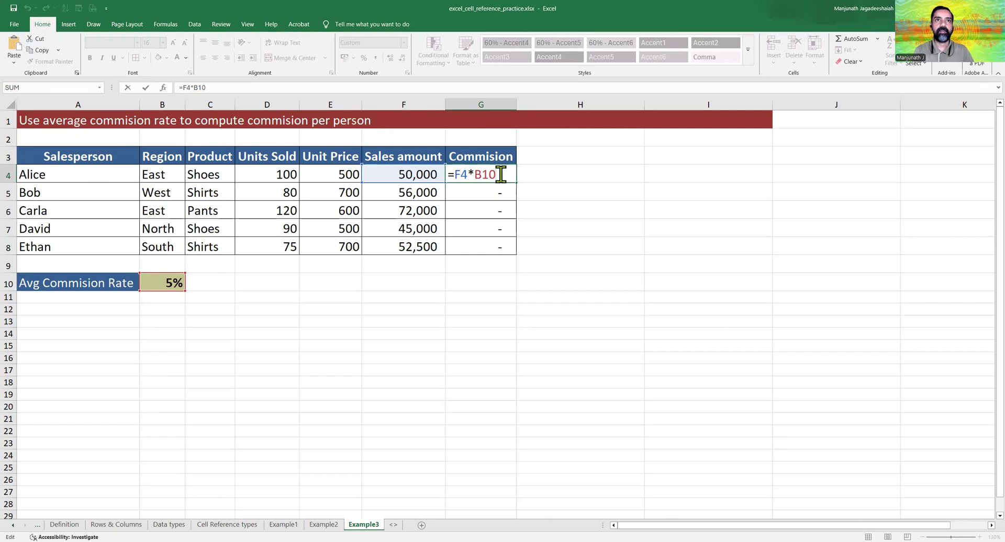
key(F4)
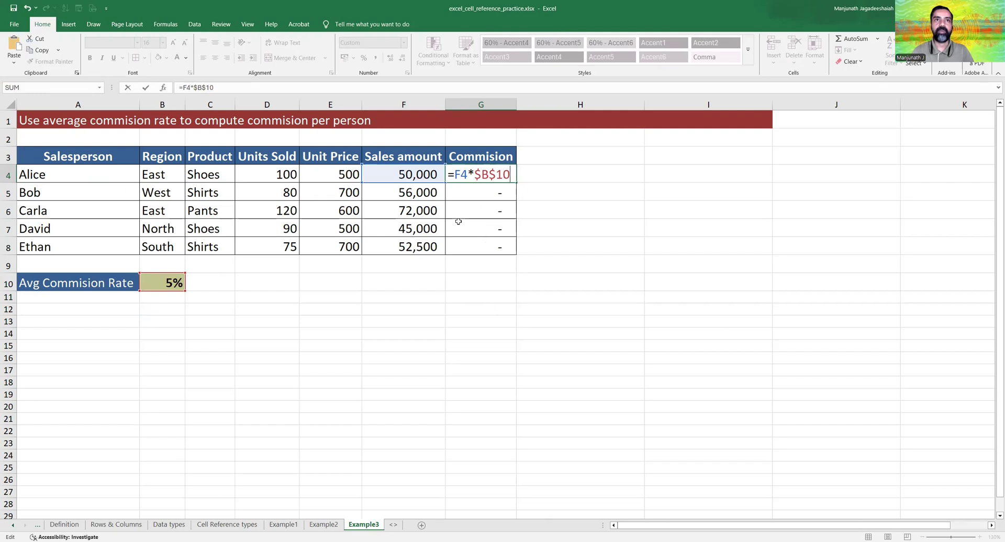
key(ctrl+Return)
- Fill the =F4*$B$10 commission formula down from G4 to G8 and check the copied formulas in G5 and G6
drag(516, 181, 506, 253)
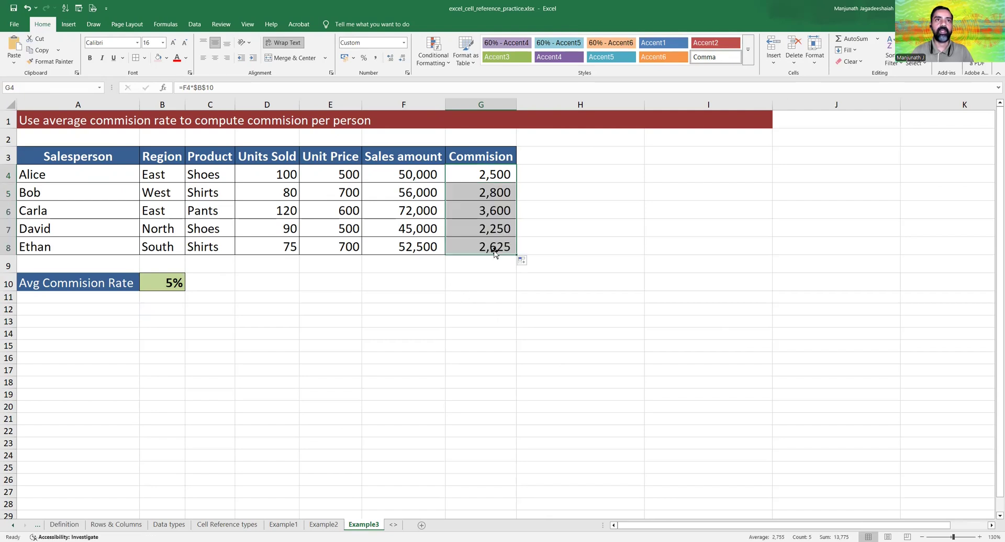
click(461, 194)
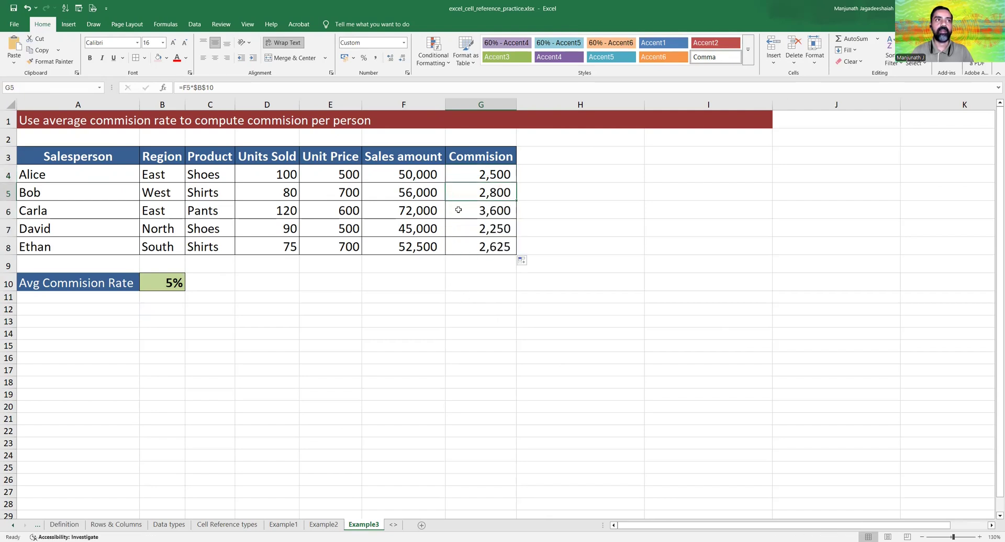
click(465, 211)
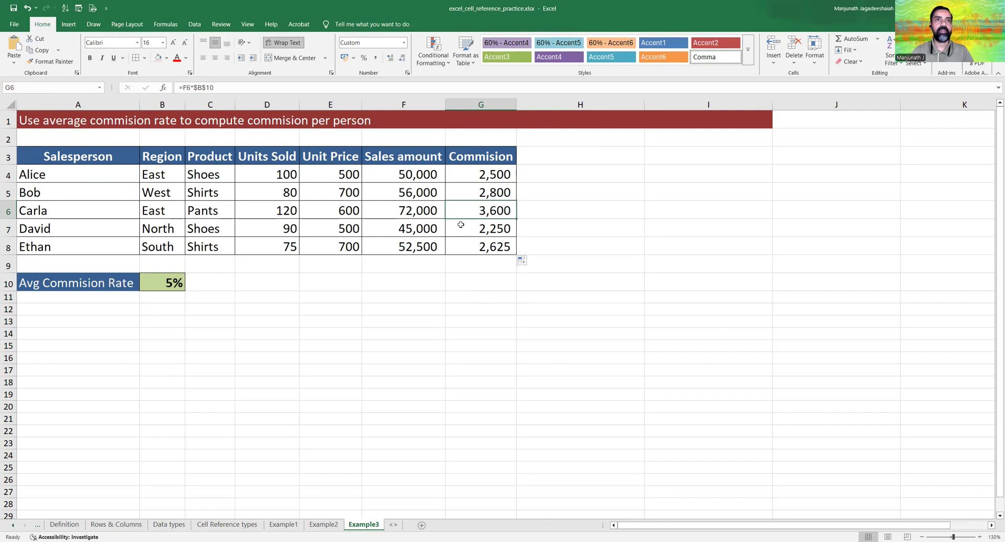